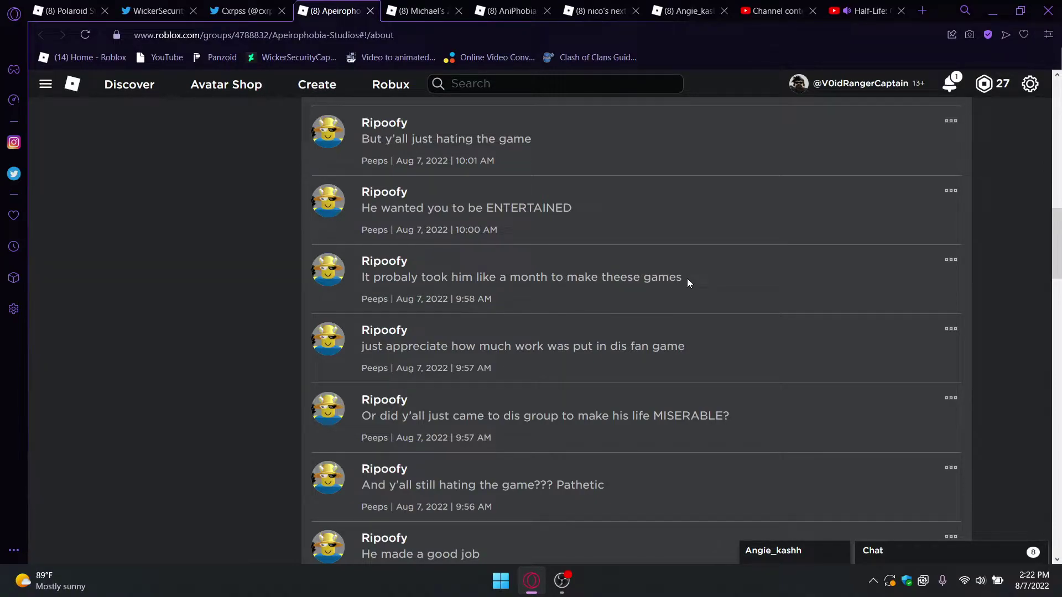
# Step: Examine the Apeirophobia Studios group's wall comments, owner's shout, listed experiences and group name
pyautogui.scroll(-2, 687, 277)
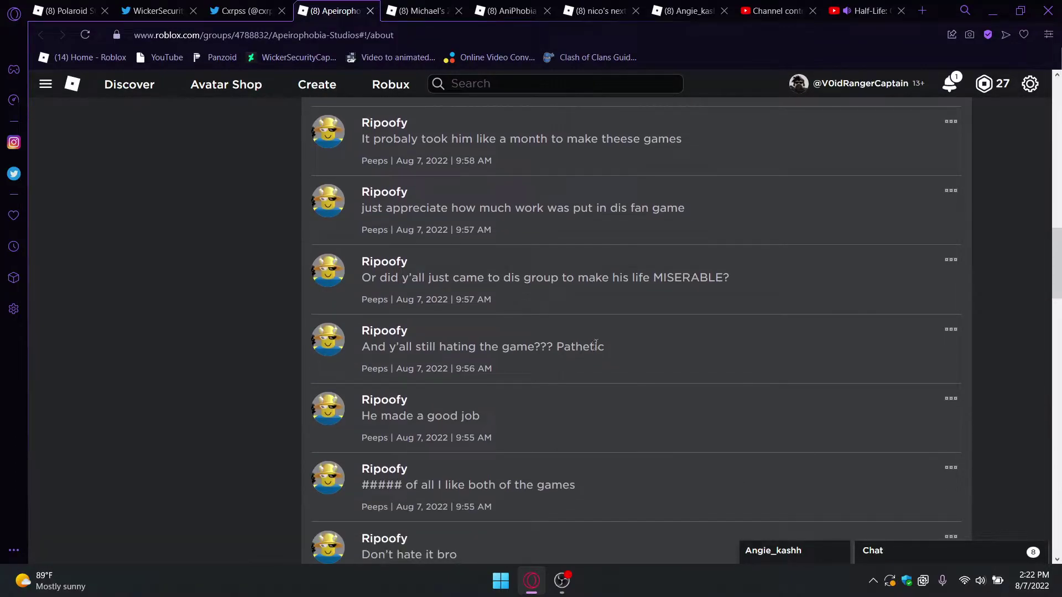
pyautogui.scroll(-1, 620, 361)
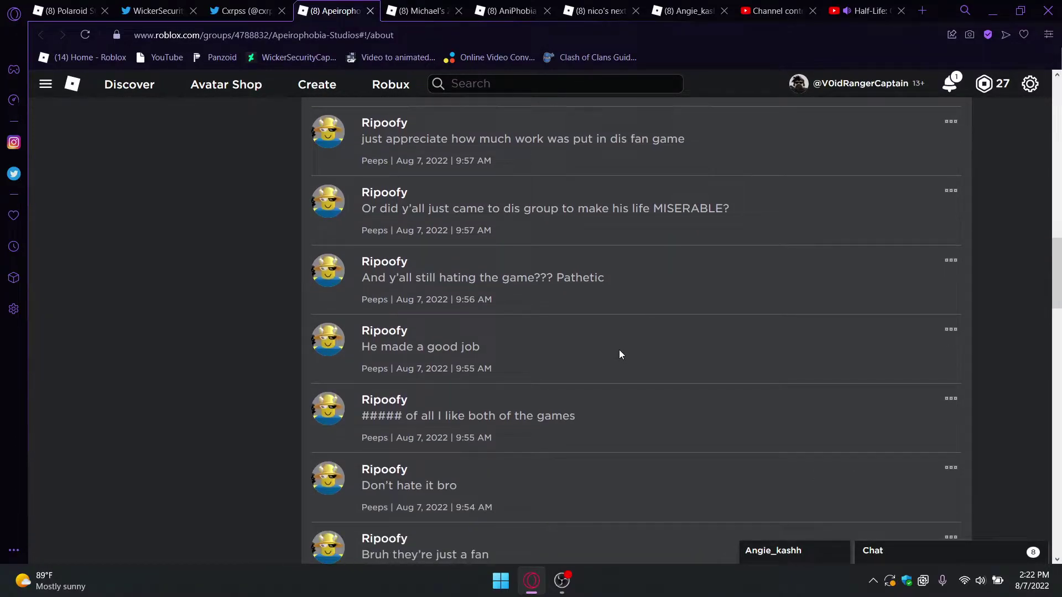
pyautogui.scroll(-1, 619, 349)
pyautogui.scroll(-1, 395, 360)
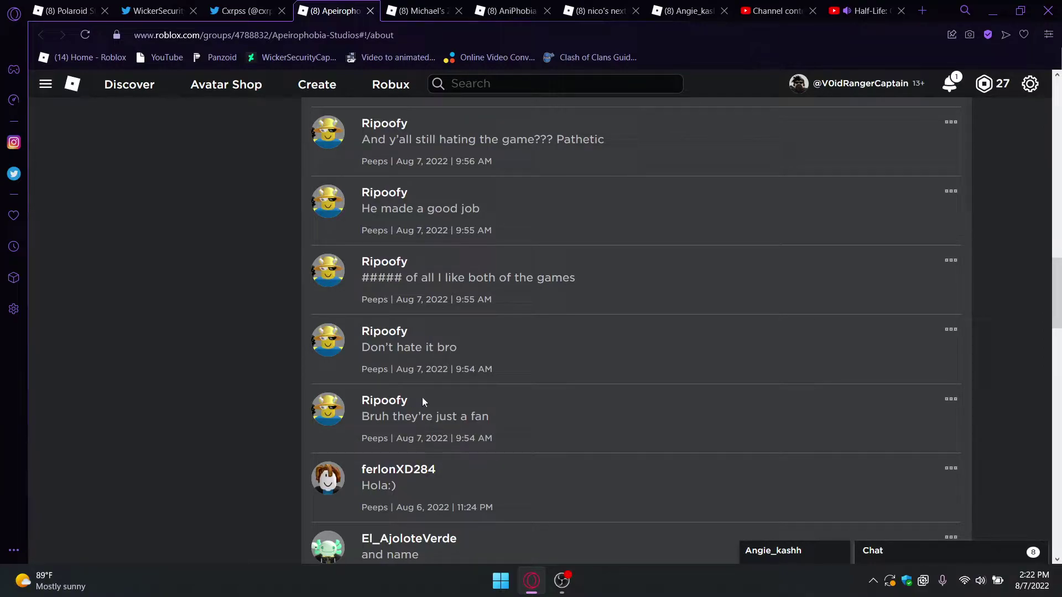
pyautogui.scroll(-1, 422, 397)
pyautogui.scroll(-4, 495, 289)
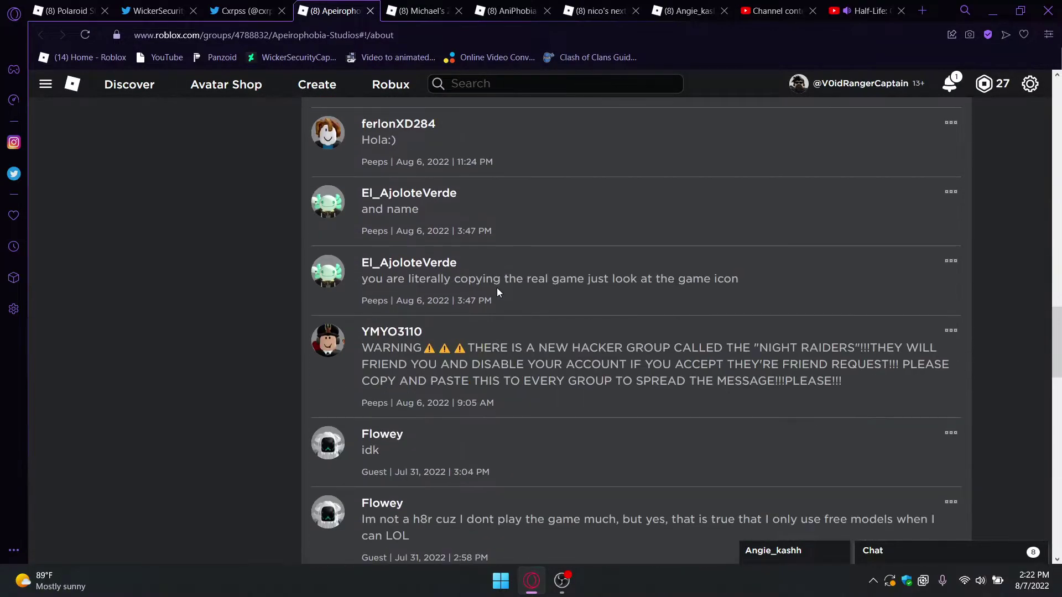
pyautogui.scroll(4, 497, 287)
pyautogui.scroll(15, 497, 287)
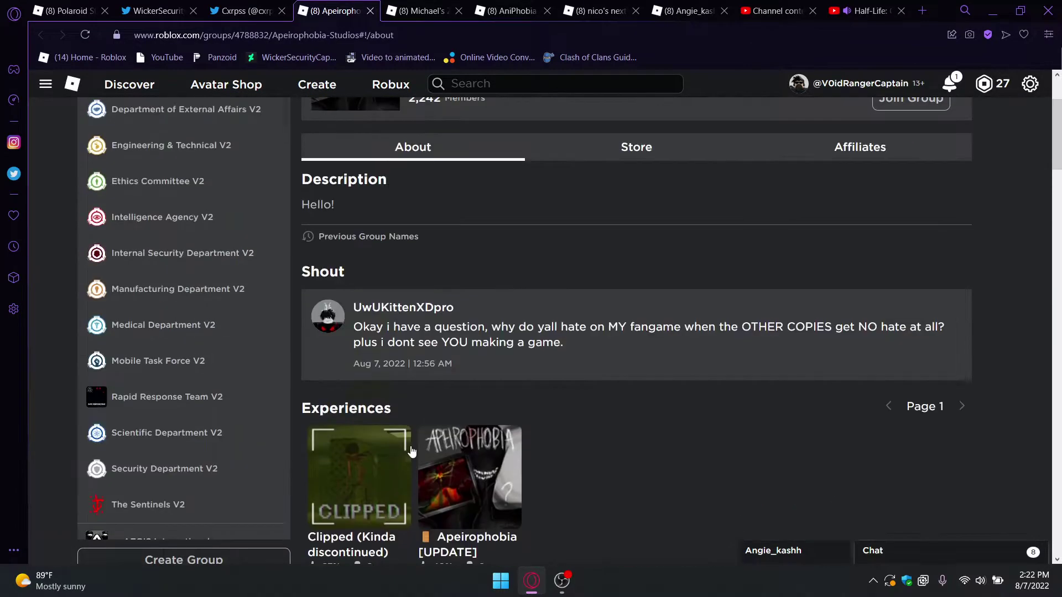
pyautogui.scroll(-3, 470, 341)
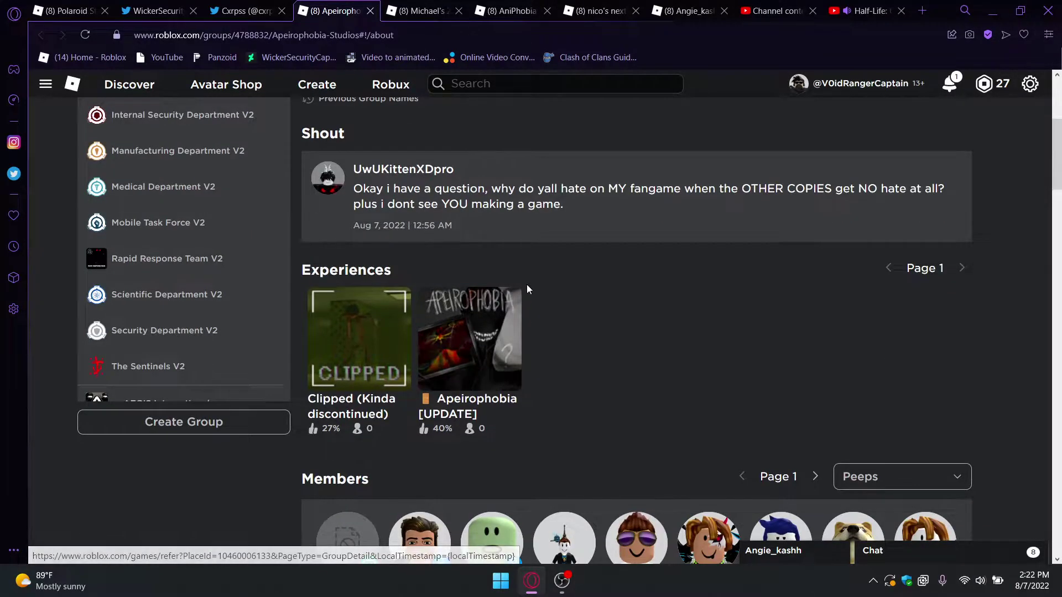
pyautogui.scroll(5, 526, 284)
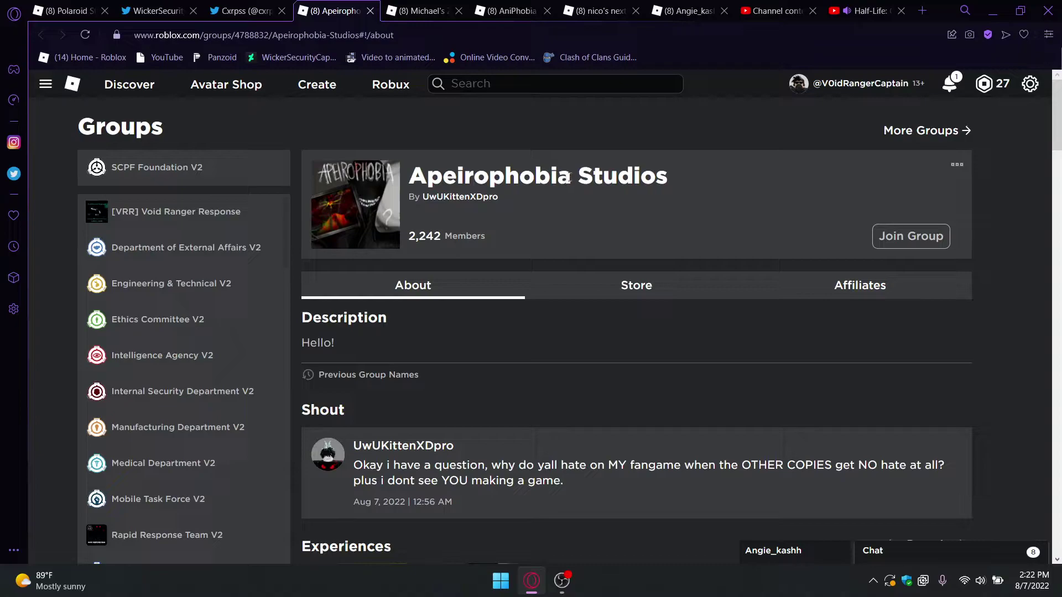
pyautogui.moveTo(569, 177); pyautogui.dragTo(471, 180)
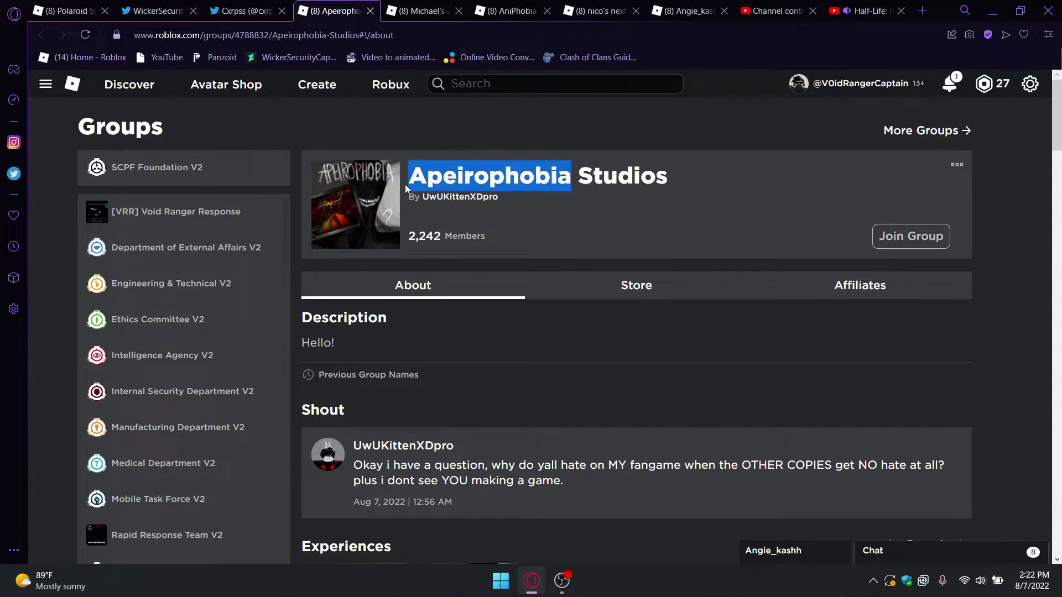
pyautogui.click(566, 199)
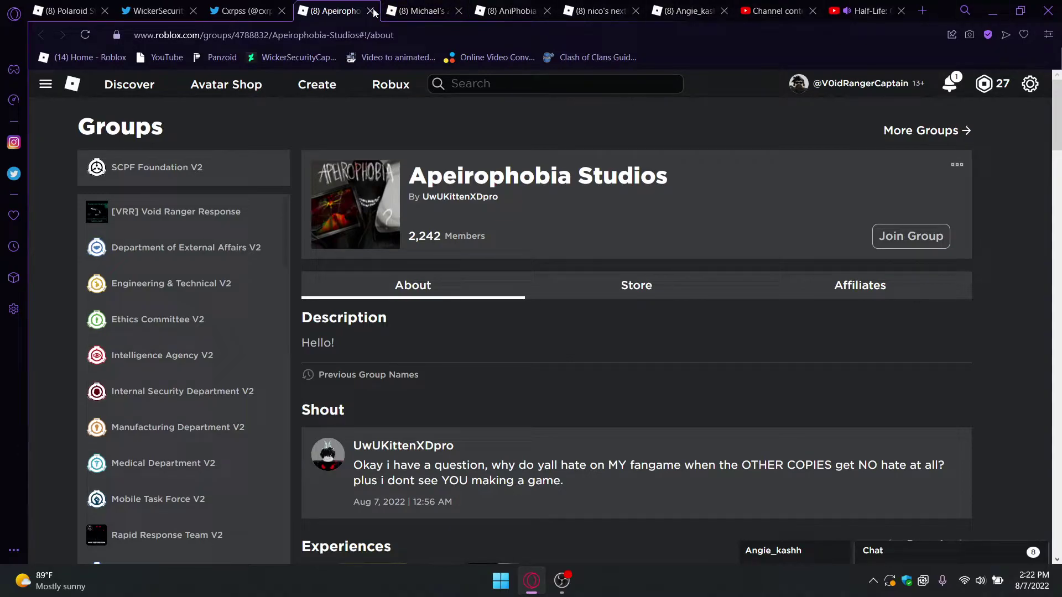
# Step: Close the second Twitter tab and open the WickerSecurityCaptain Twitter profile for editing
pyautogui.click(272, 7)
pyautogui.click(281, 11)
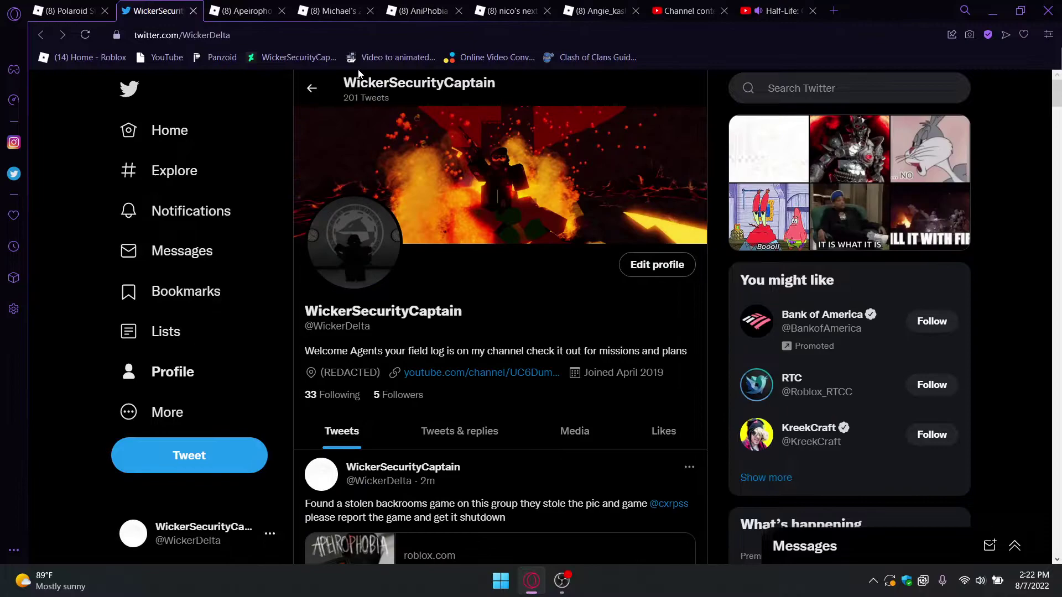
pyautogui.click(365, 11)
pyautogui.click(221, 7)
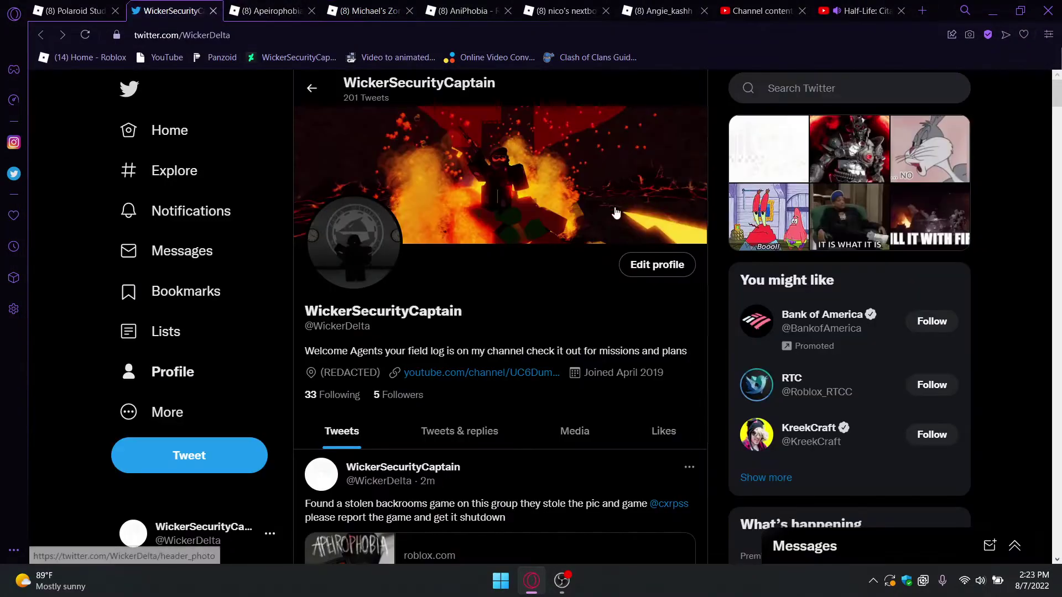
pyautogui.click(642, 266)
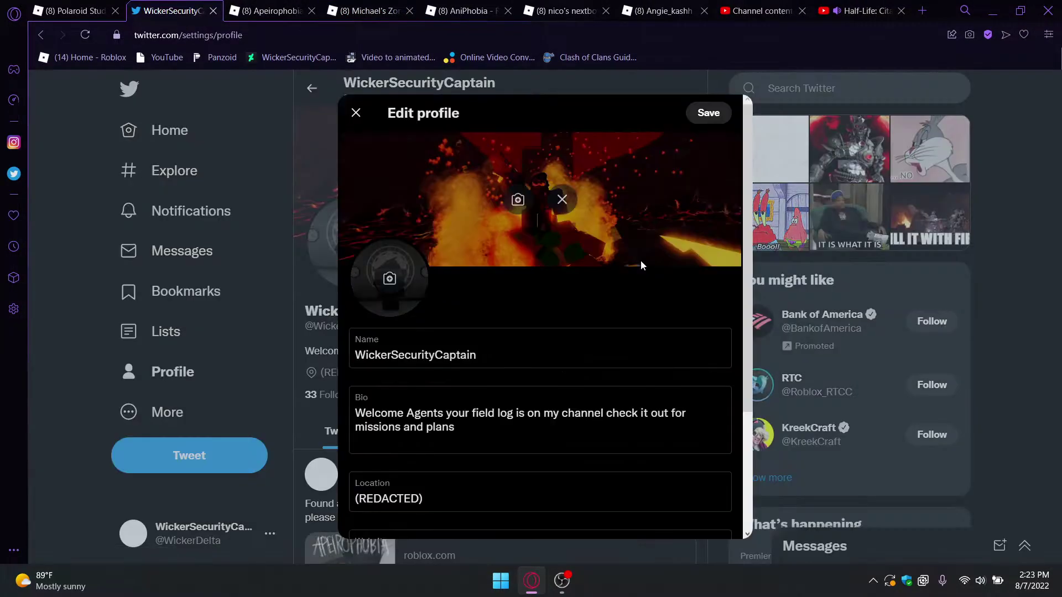
# Step: Try RobloxScreenShot20220804_042436829 from the Pictures > Roblox folder as the profile's header image
pyautogui.click(517, 200)
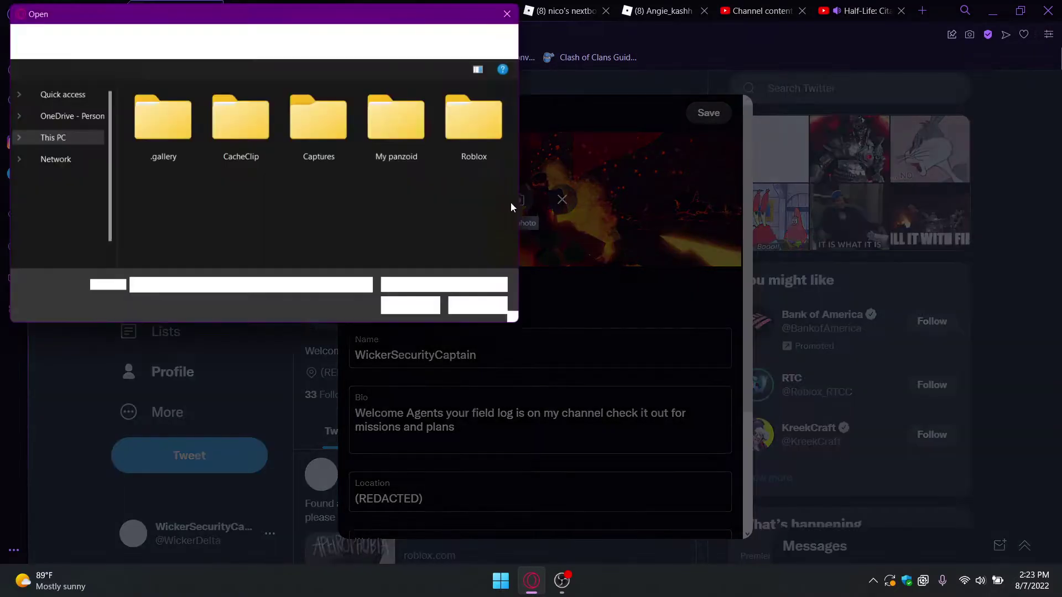
pyautogui.click(61, 227)
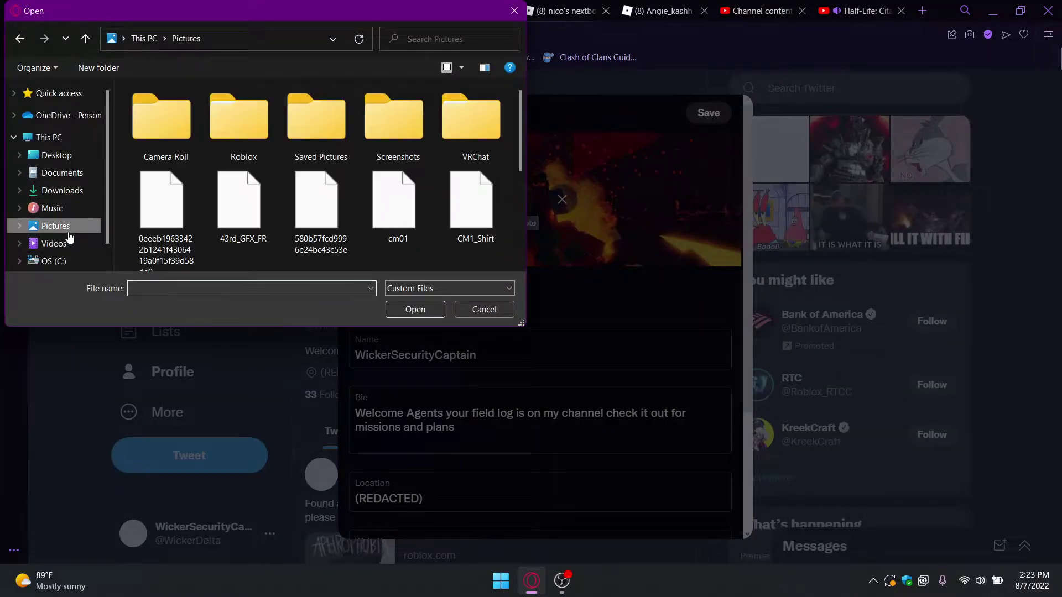
pyautogui.doubleClick(244, 129)
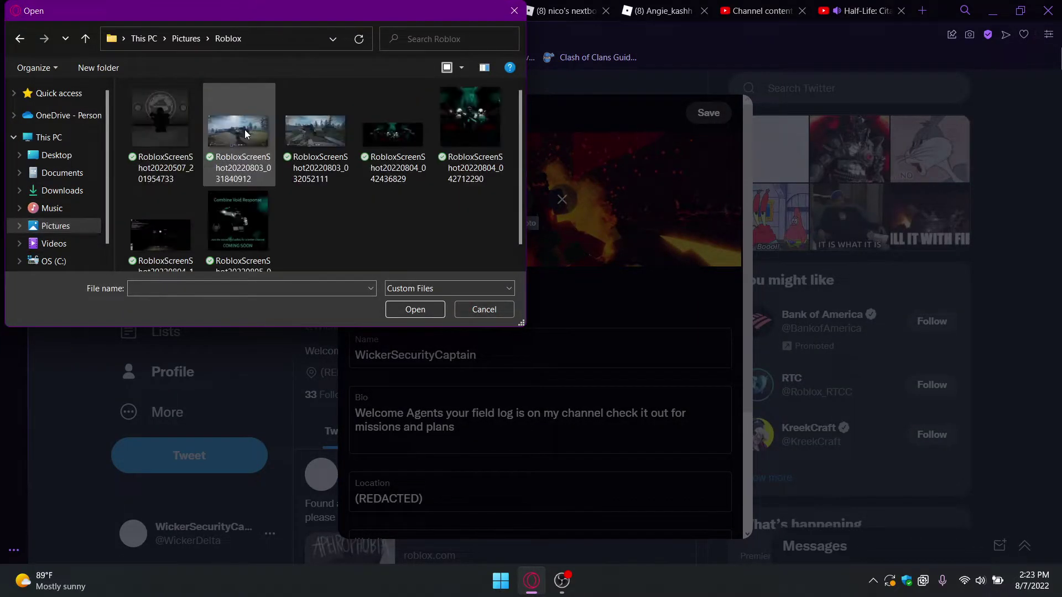
pyautogui.click(416, 146)
pyautogui.click(414, 308)
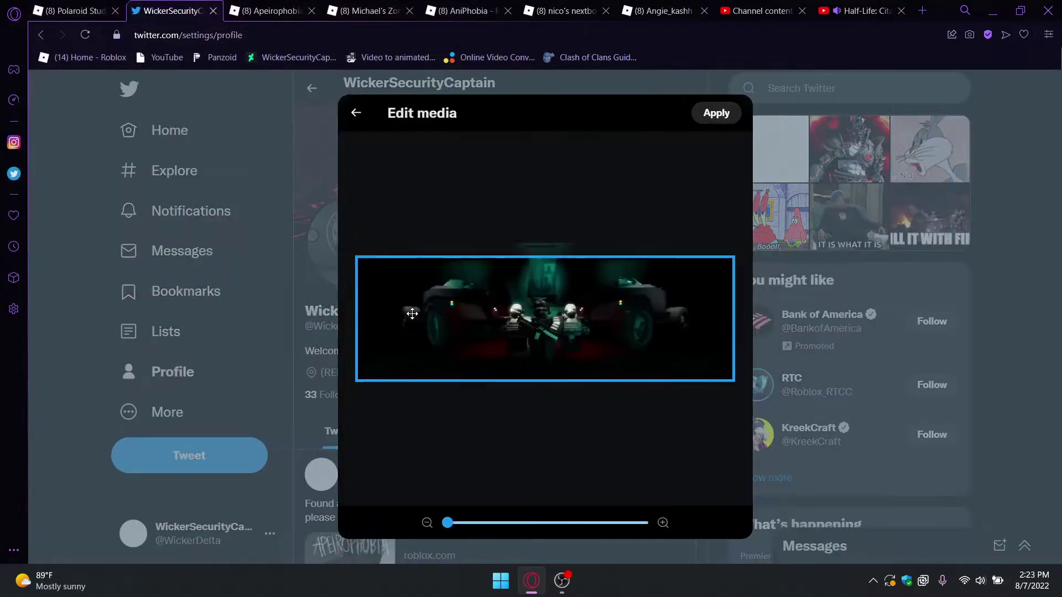
pyautogui.click(356, 113)
# Step: Apply ezgif-frame-001 from the Pictures folder as the profile's header image at its default crop
pyautogui.click(520, 200)
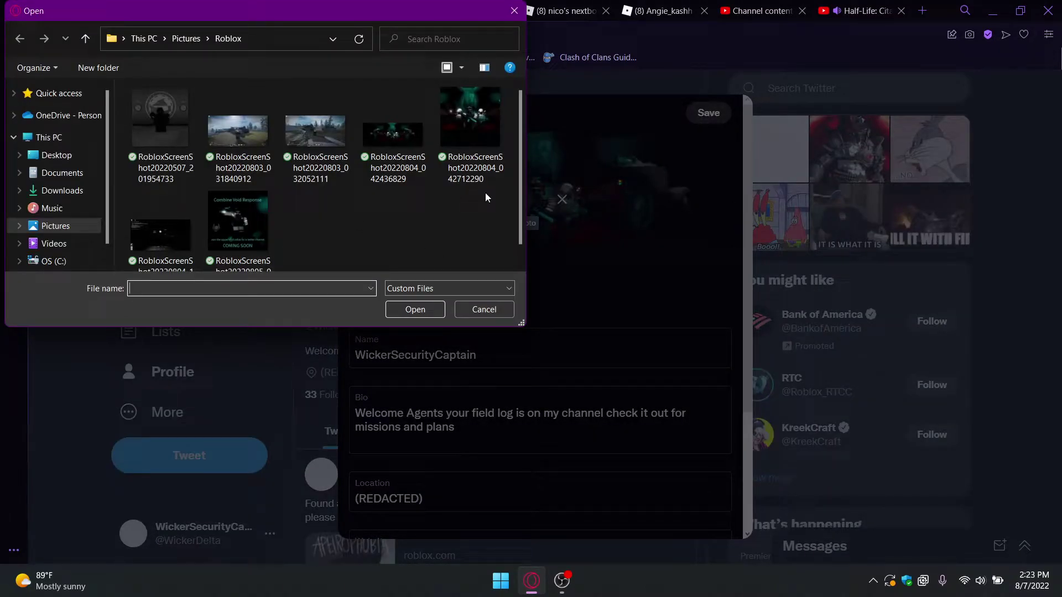
pyautogui.click(94, 225)
pyautogui.scroll(-3, 310, 233)
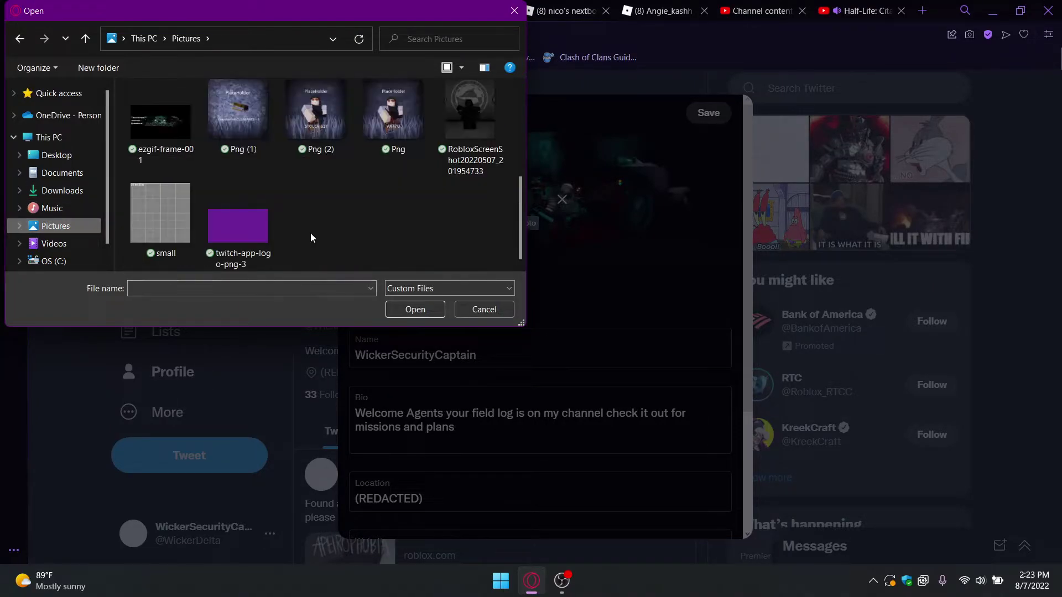
pyautogui.click(136, 137)
pyautogui.click(433, 310)
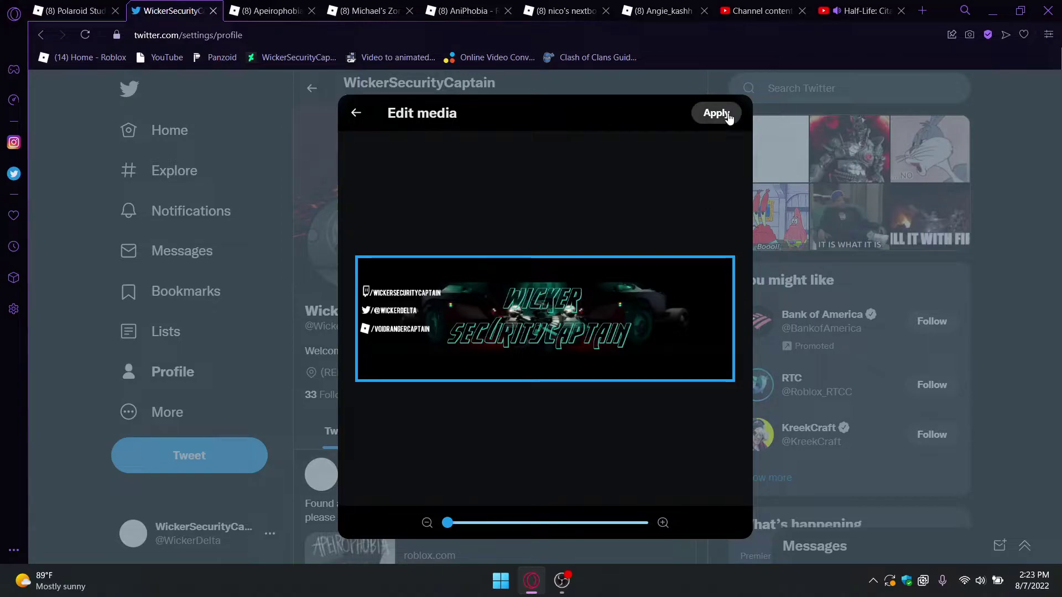
pyautogui.click(728, 115)
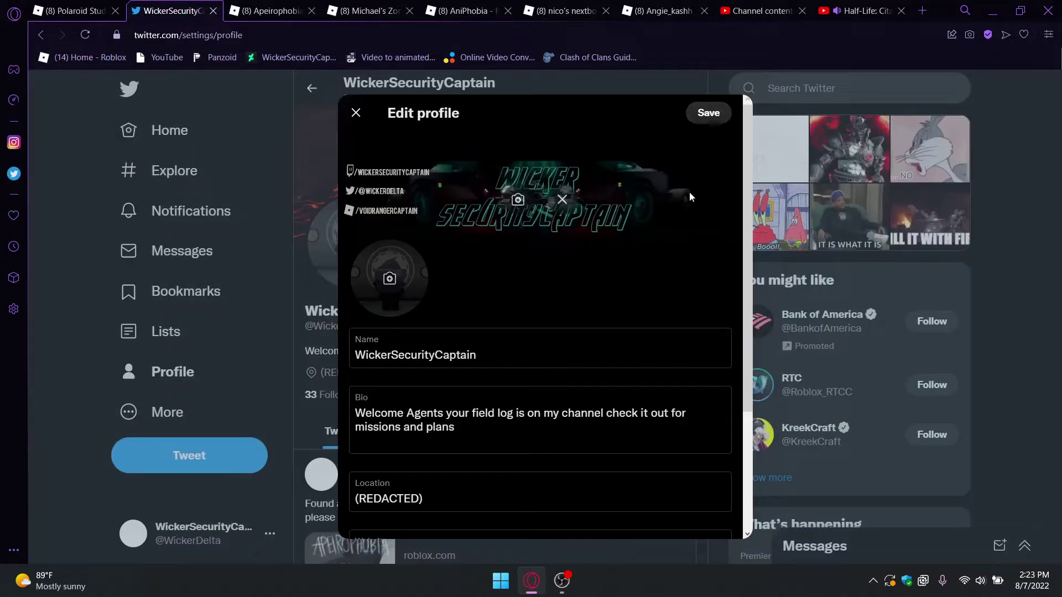
# Step: Set RobloxScreenShot20220804_042712290 from the Roblox pictures folder as the profile photo and save the profile
pyautogui.click(382, 285)
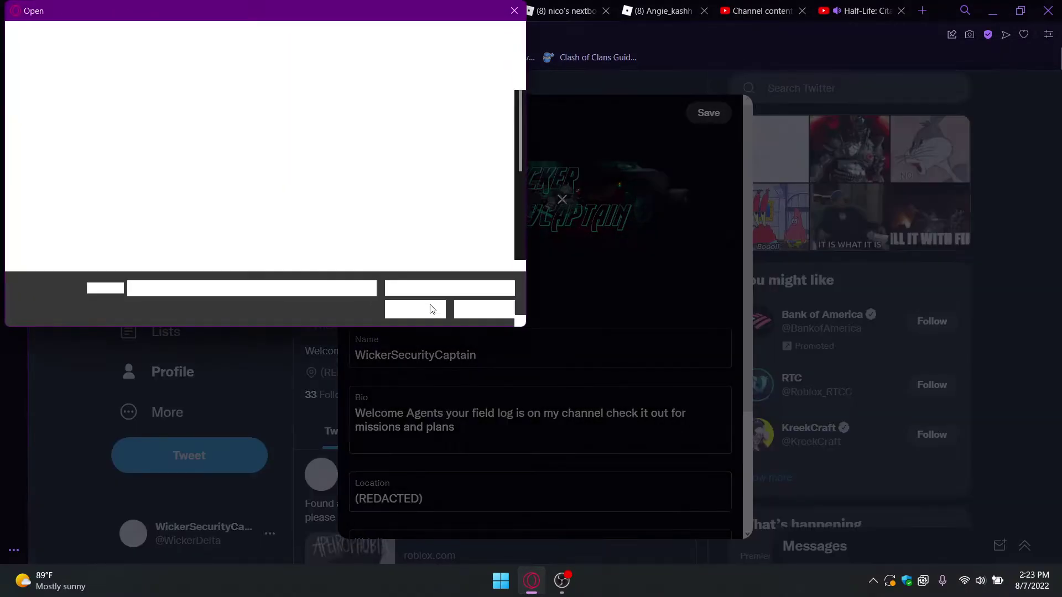
pyautogui.doubleClick(255, 142)
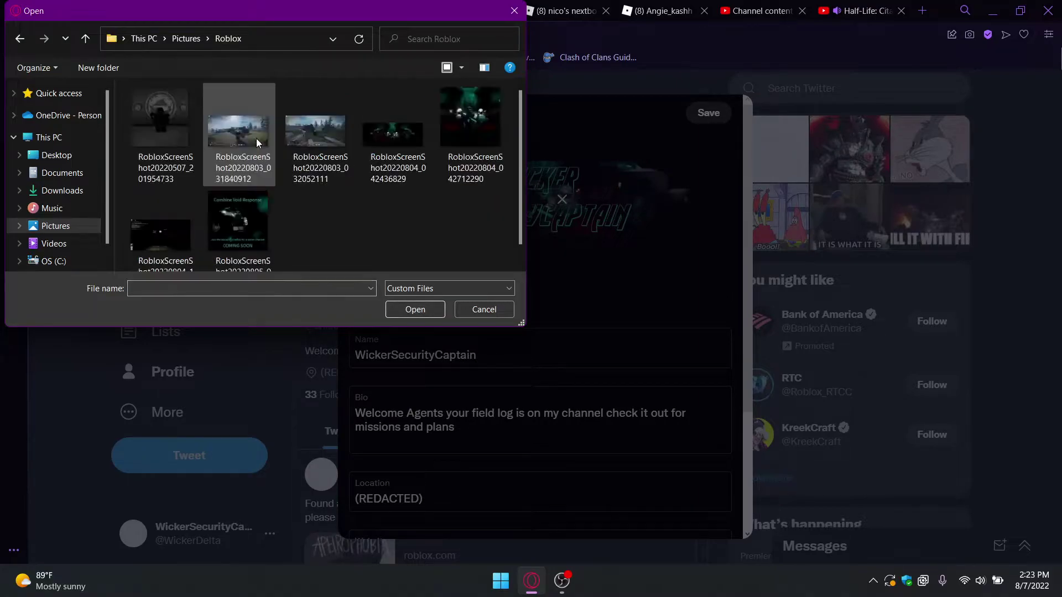
pyautogui.click(451, 168)
pyautogui.click(441, 310)
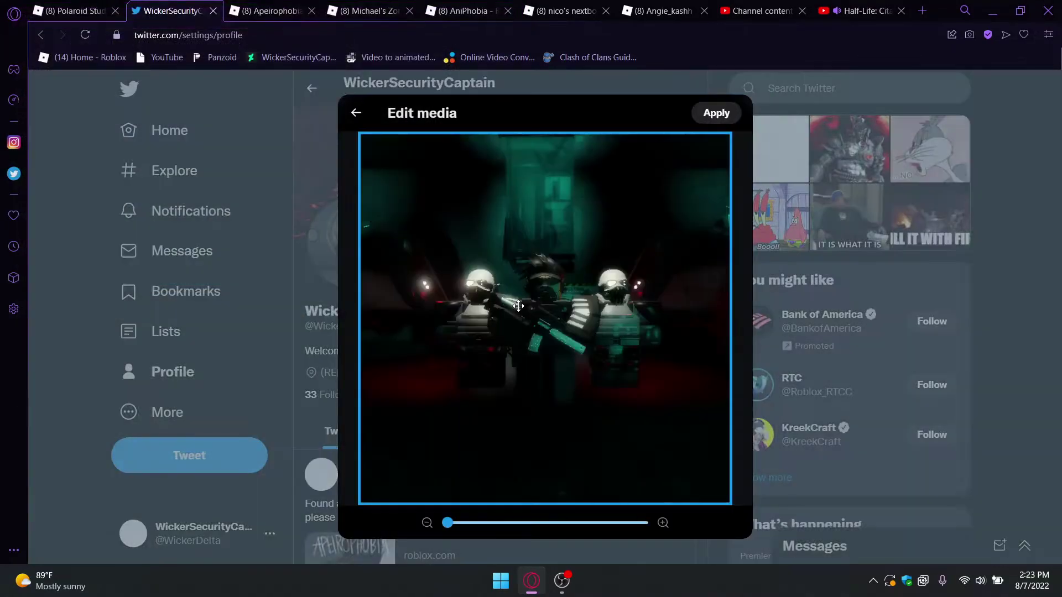
pyautogui.click(717, 114)
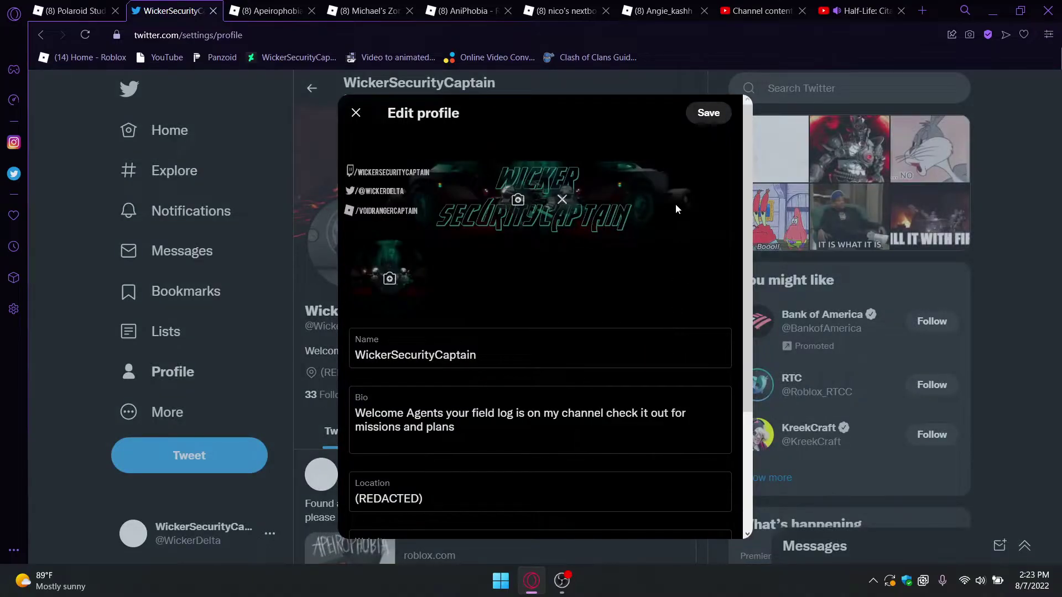
pyautogui.click(707, 111)
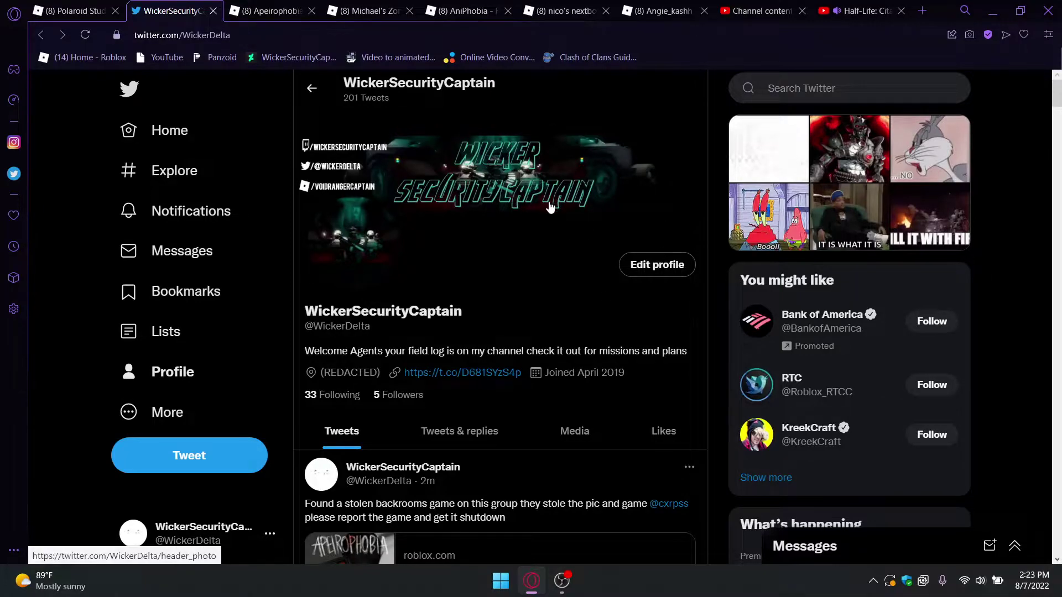
# Step: Reopen the profile for editing and load ezgif-frame-001 from the Pictures folder as the header image again
pyautogui.click(658, 269)
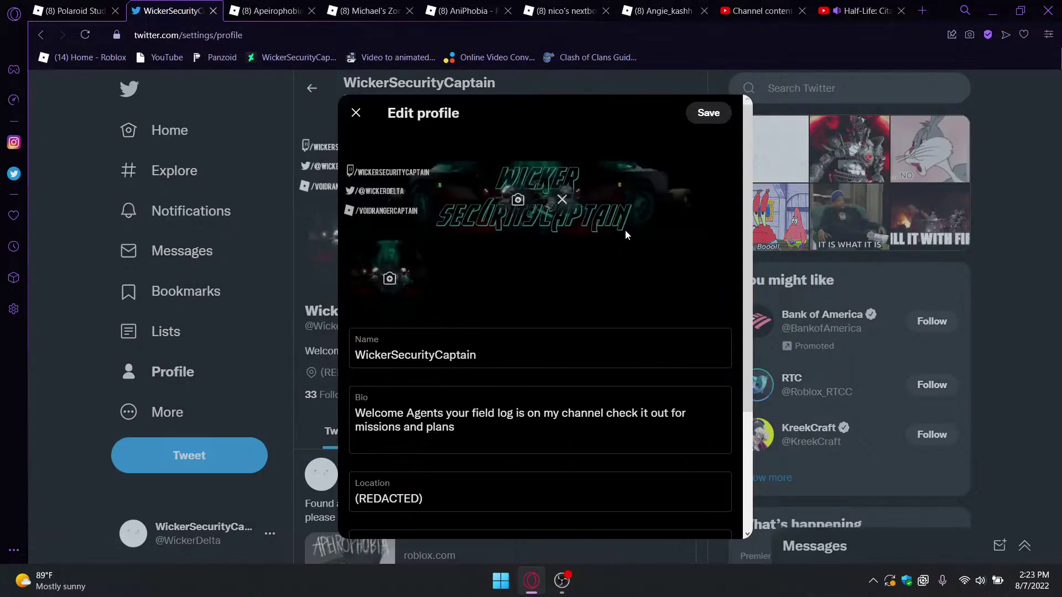
pyautogui.click(516, 205)
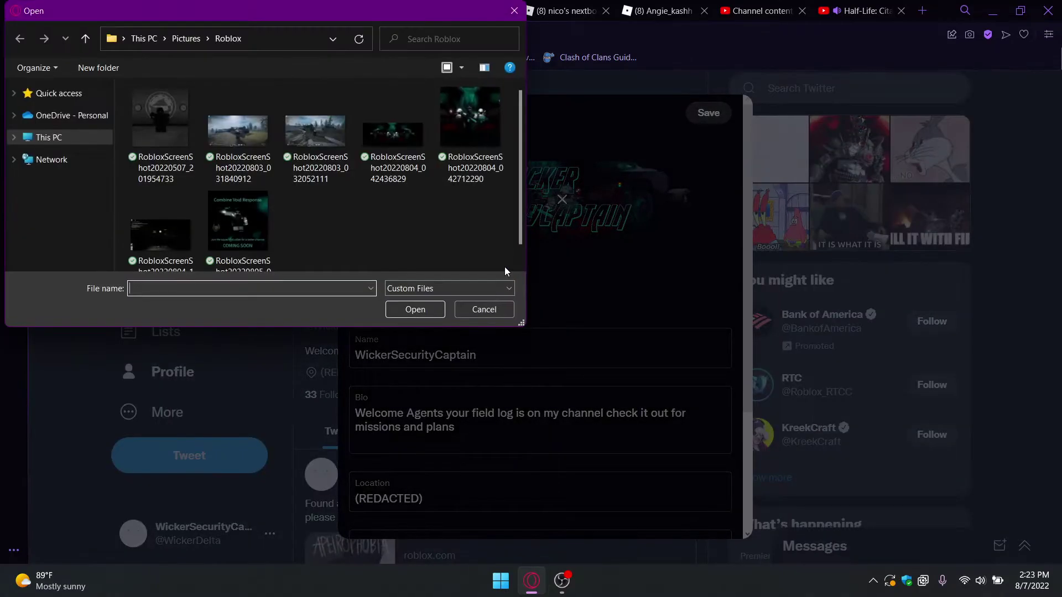
pyautogui.click(46, 225)
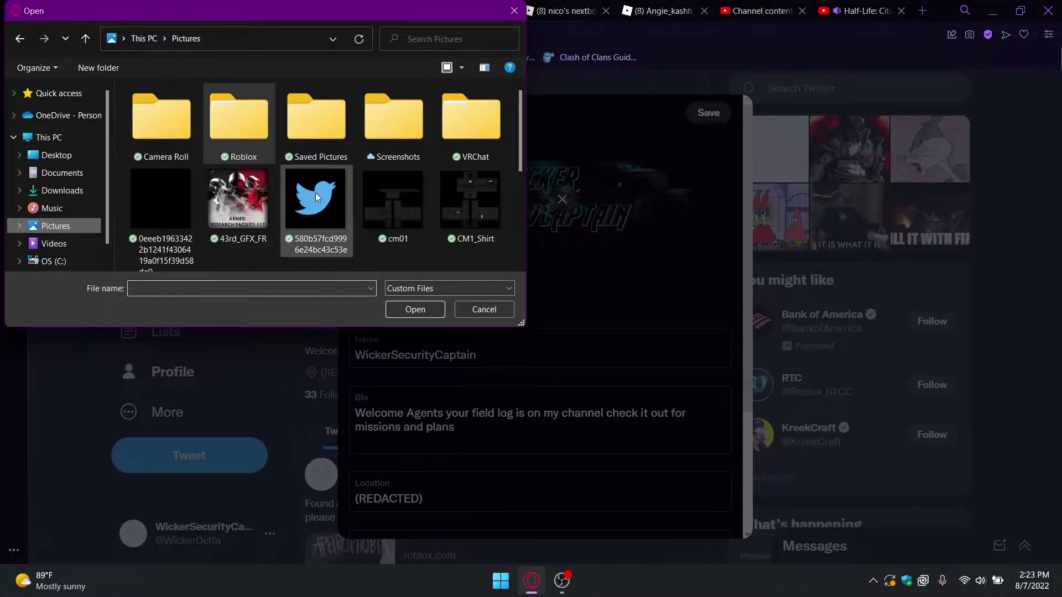
pyautogui.scroll(-3, 239, 166)
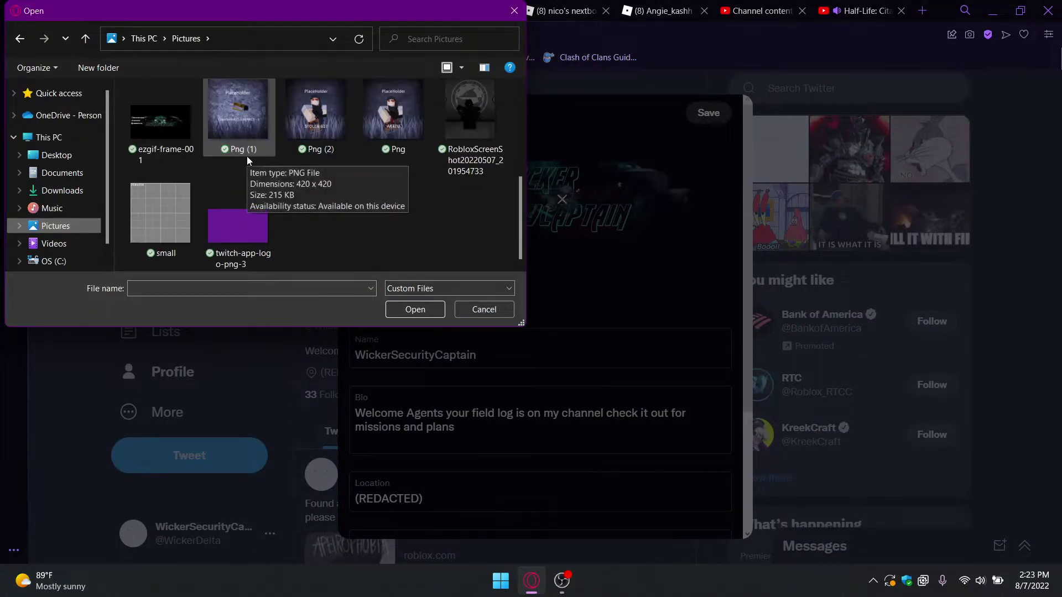
pyautogui.click(182, 158)
pyautogui.click(439, 307)
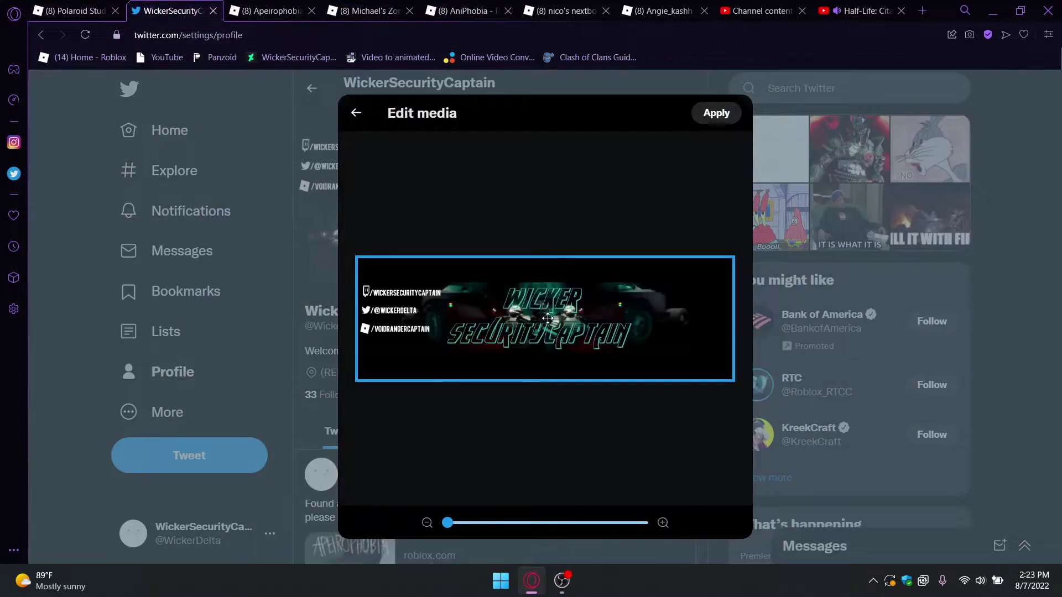
# Step: Enlarge the header image slightly and reposition it so the social handles and title fit the crop, and save the profile
pyautogui.moveTo(448, 526); pyautogui.dragTo(486, 520)
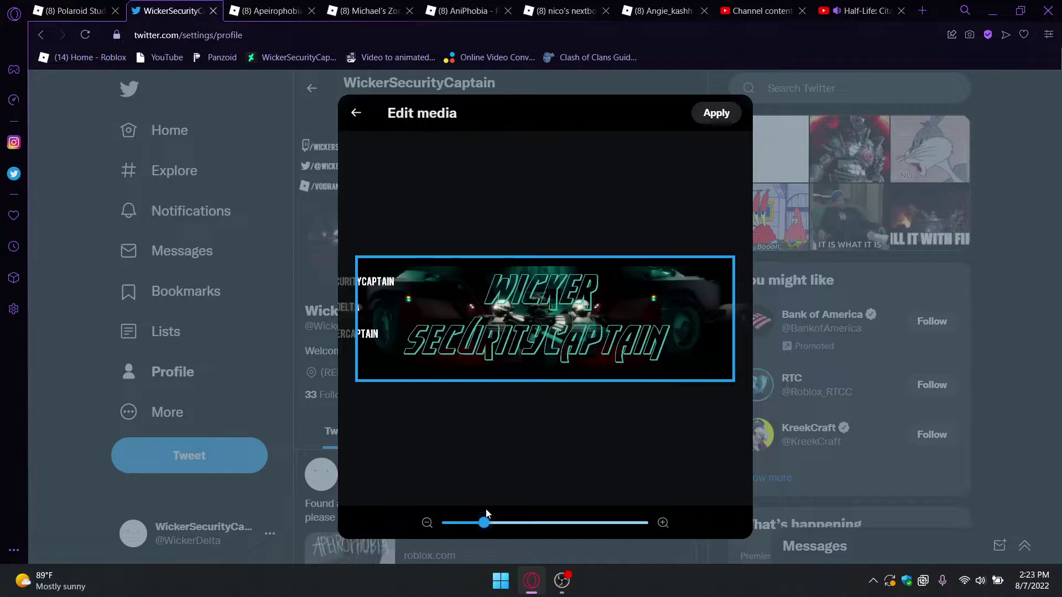
pyautogui.moveTo(553, 330); pyautogui.dragTo(618, 331)
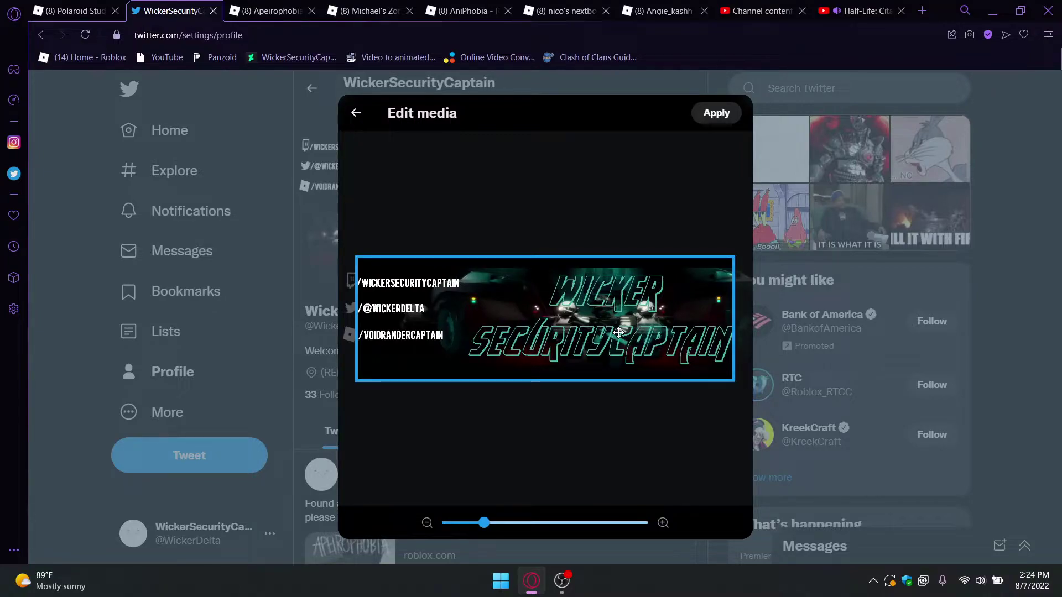
pyautogui.moveTo(485, 523); pyautogui.dragTo(475, 519)
pyautogui.moveTo(563, 323); pyautogui.dragTo(572, 327)
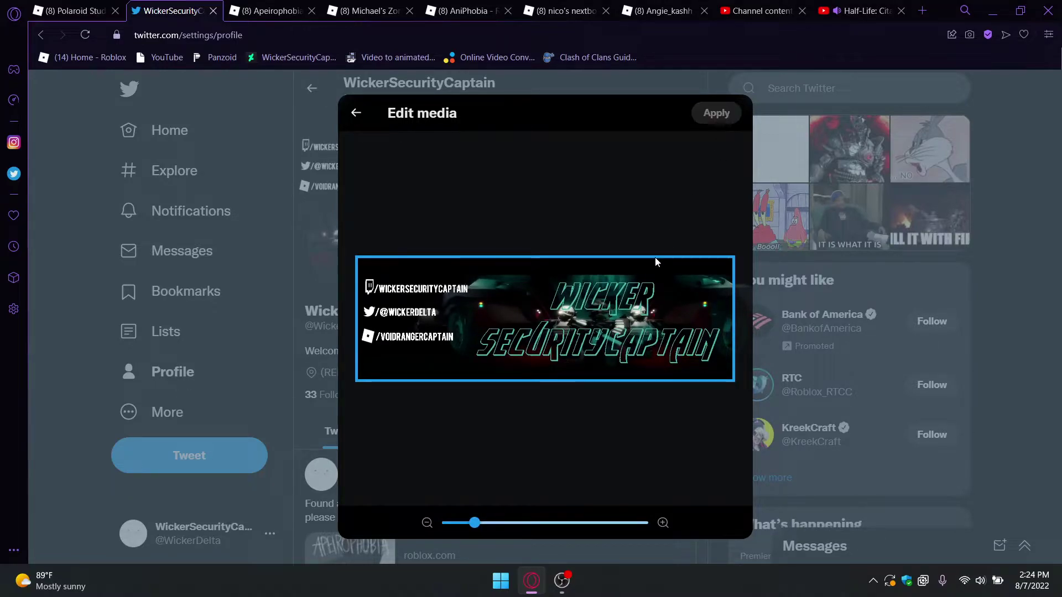
pyautogui.click(726, 123)
pyautogui.click(707, 113)
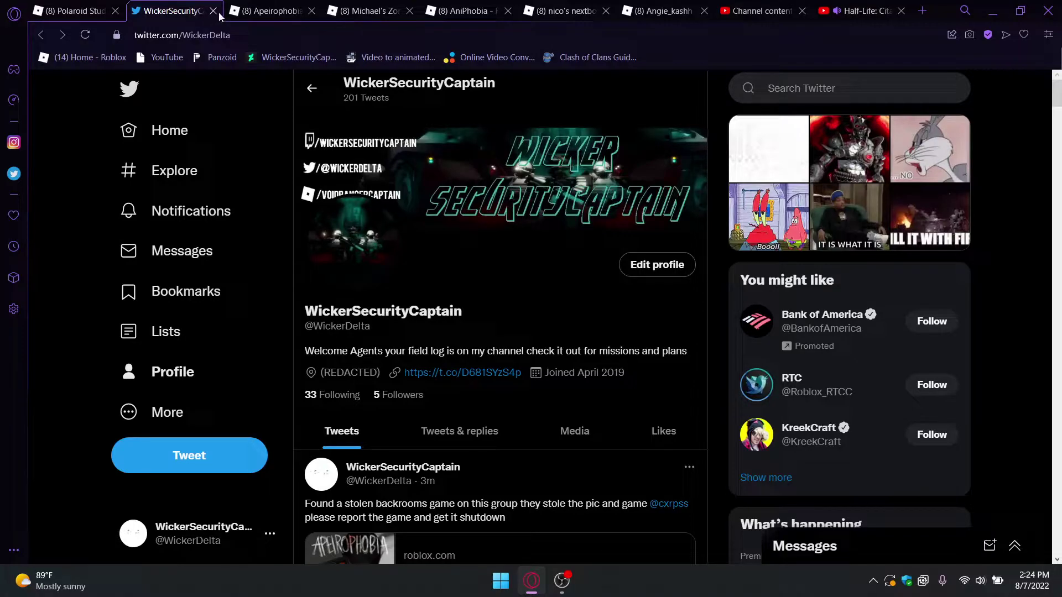
# Step: Minimize the browser to switch to OBS Studio
pyautogui.click(992, 11)
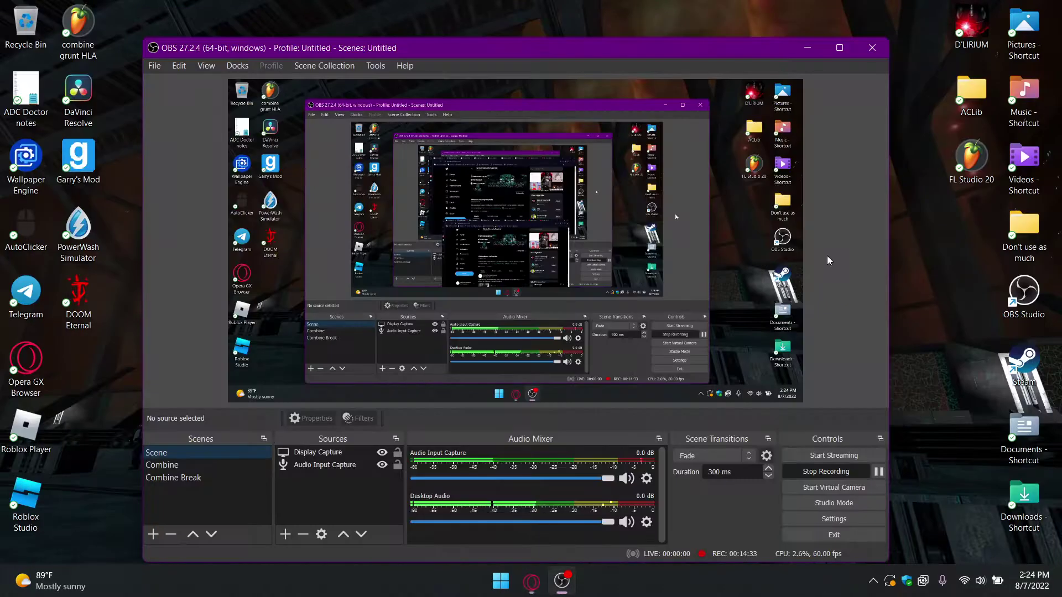
# Step: Minimize OBS Studio, switch to Roblox Studio, and create a new Baseplate place
pyautogui.click(807, 47)
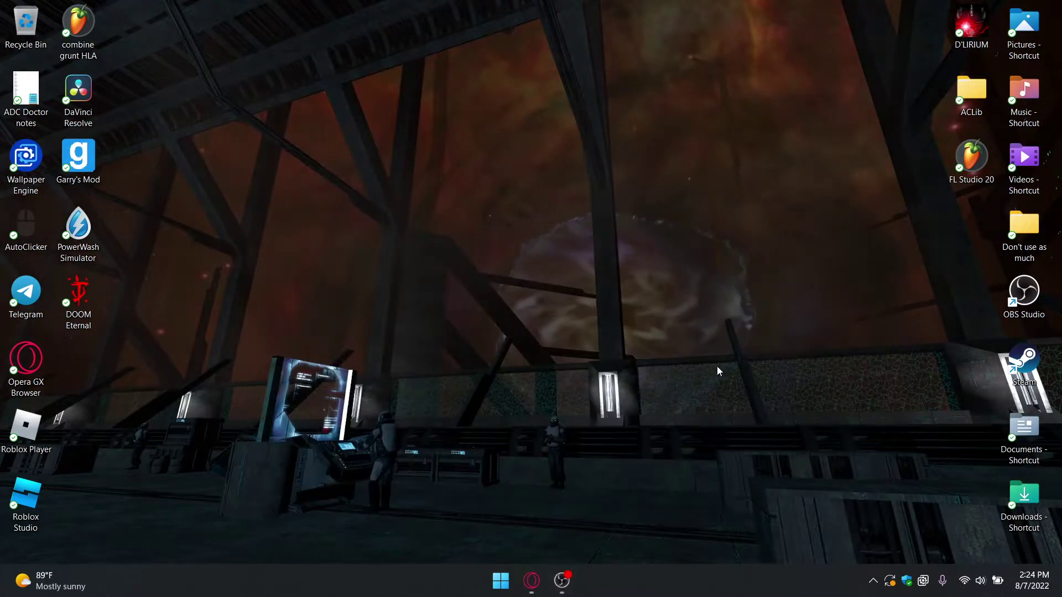
pyautogui.click(26, 503)
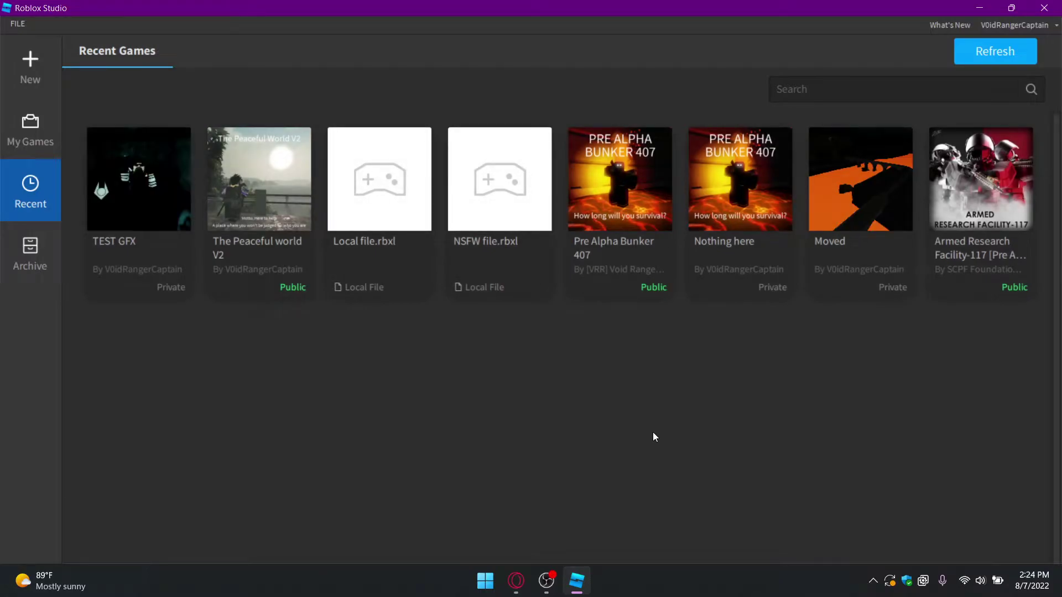
pyautogui.click(54, 83)
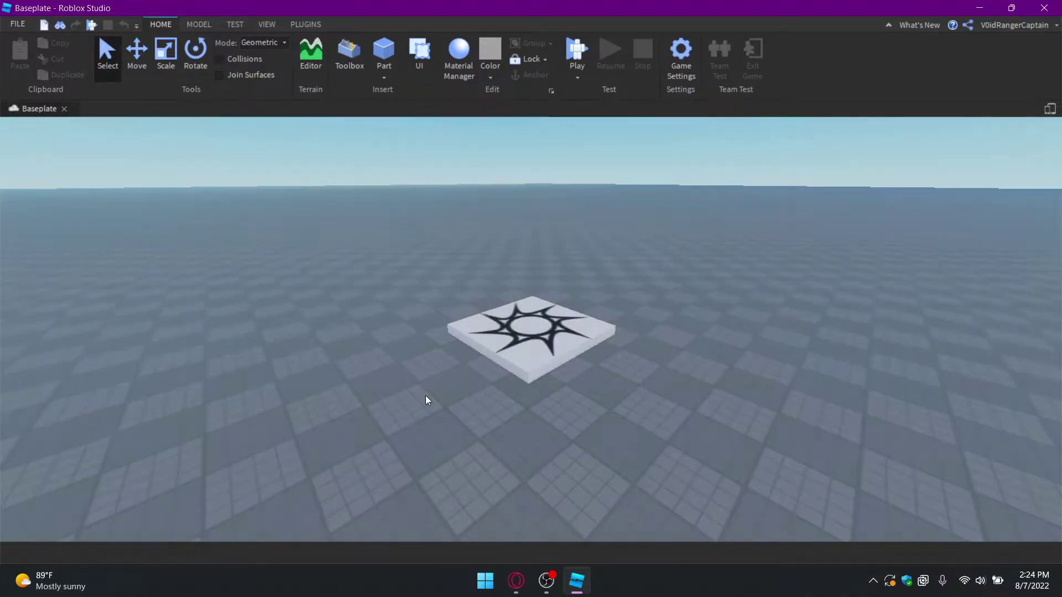
# Step: Show the Toolbox and search its models for "Apeirophobia"
pyautogui.moveTo(786, 356); pyautogui.dragTo(785, 356, button='right')
pyautogui.scroll(-2, 785, 356)
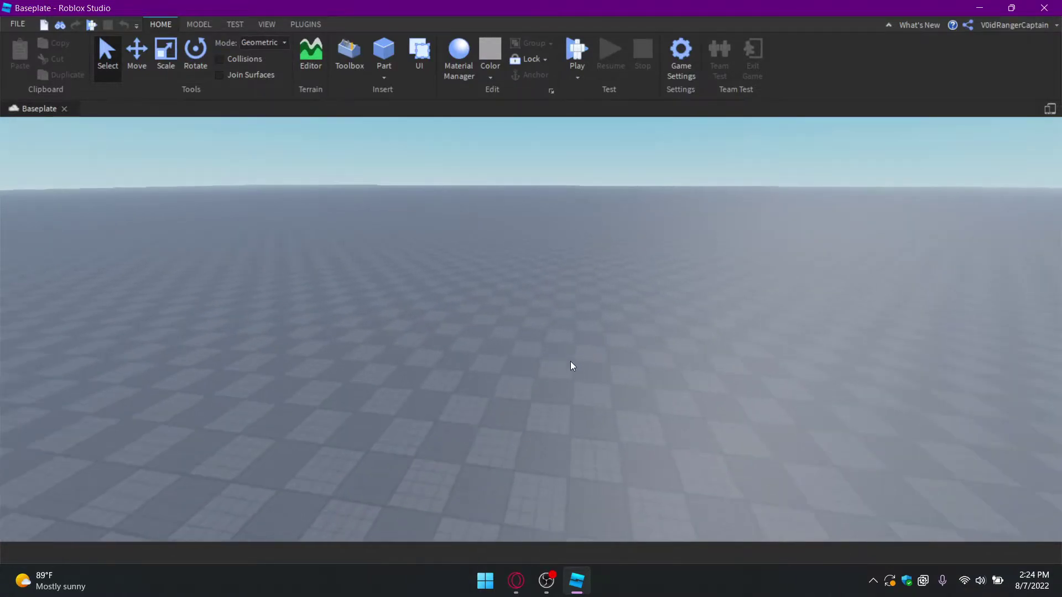
pyautogui.click(334, 62)
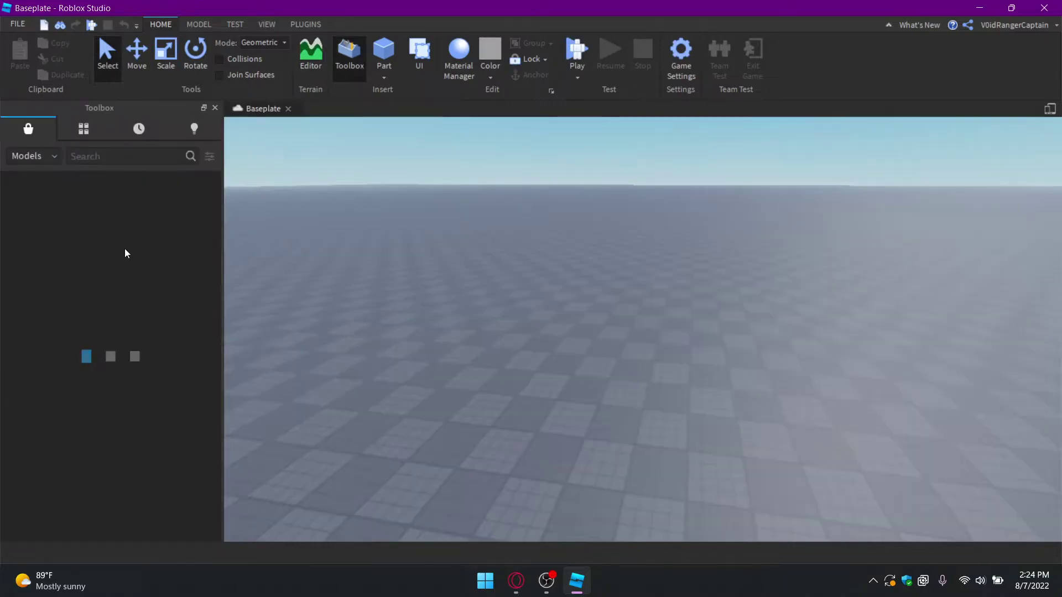
pyautogui.click(120, 158)
pyautogui.write('Apeirophobia')
pyautogui.press('Return')
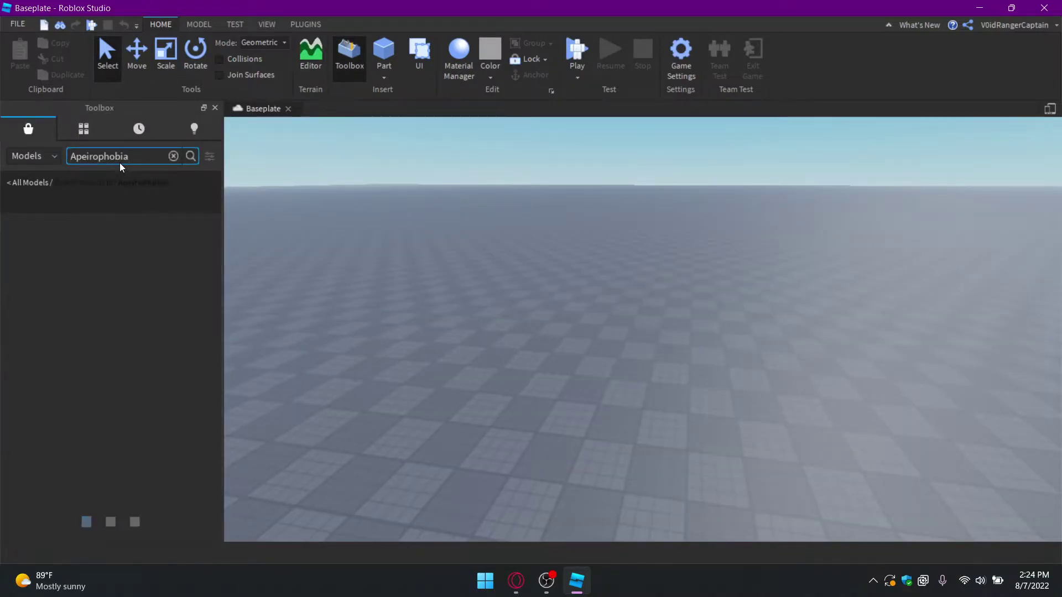
# Step: Insert the Apeirophobia level 0 model from the search results into the baseplate
pyautogui.moveTo(527, 312); pyautogui.dragTo(509, 332, button='right')
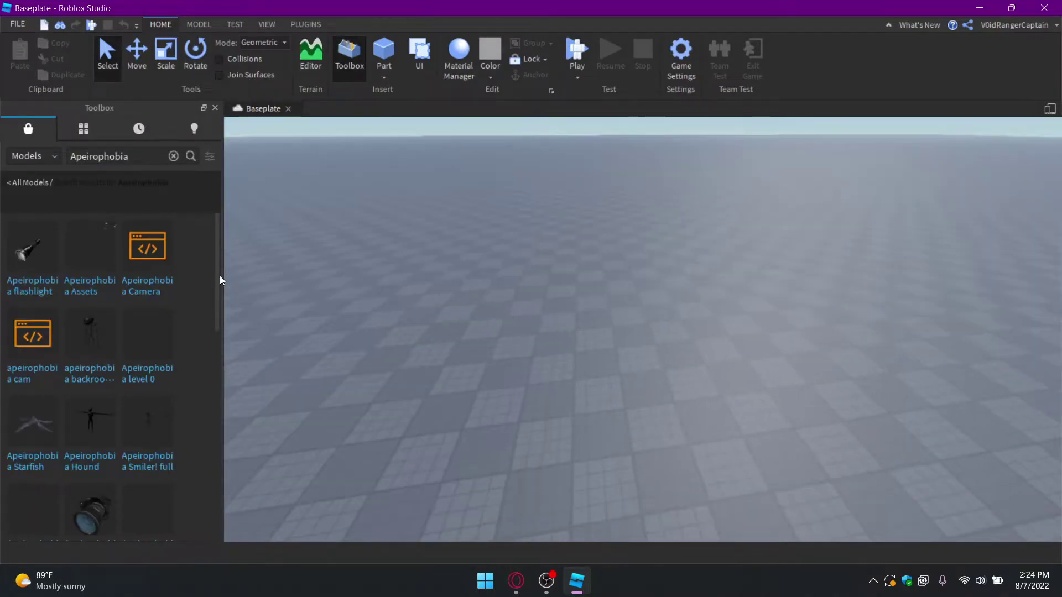
pyautogui.moveTo(99, 265)
pyautogui.moveTo(34, 260)
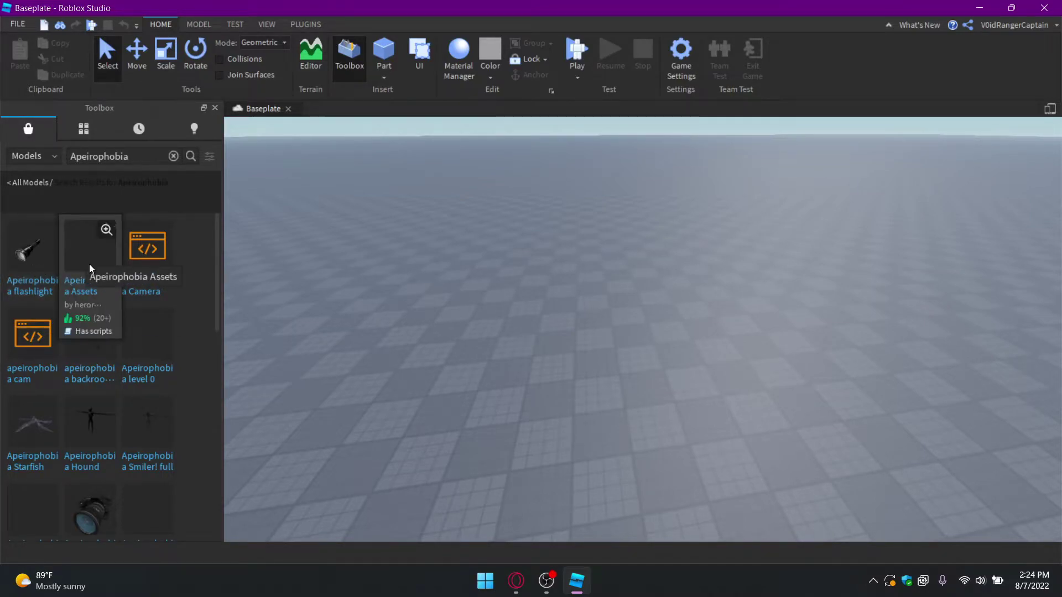
pyautogui.click(141, 344)
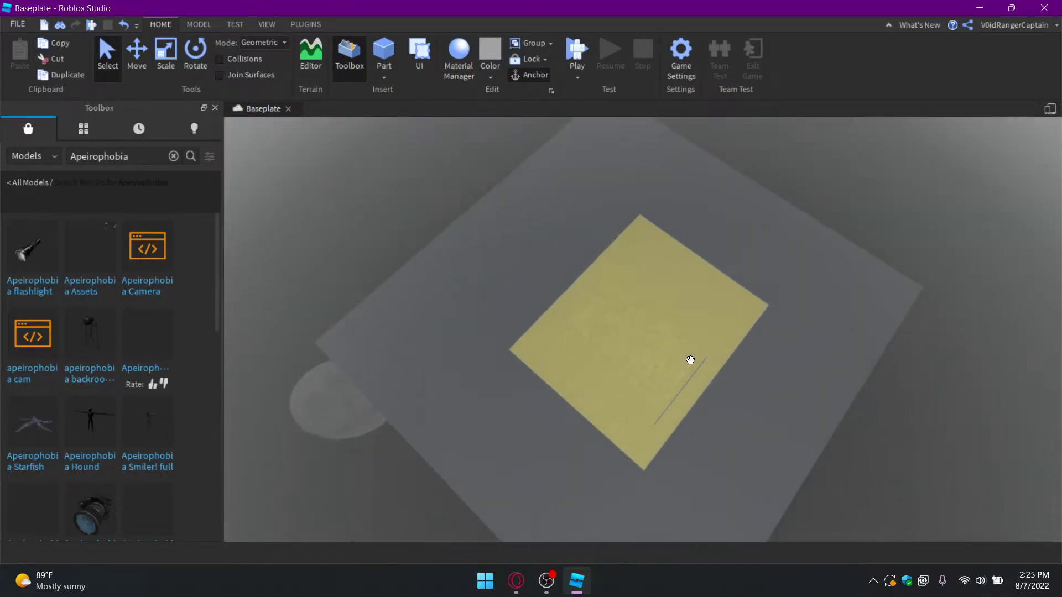
# Step: Move the large yellow ceiling slab of the level aside to expose the maze underneath
pyautogui.scroll(10, 690, 360)
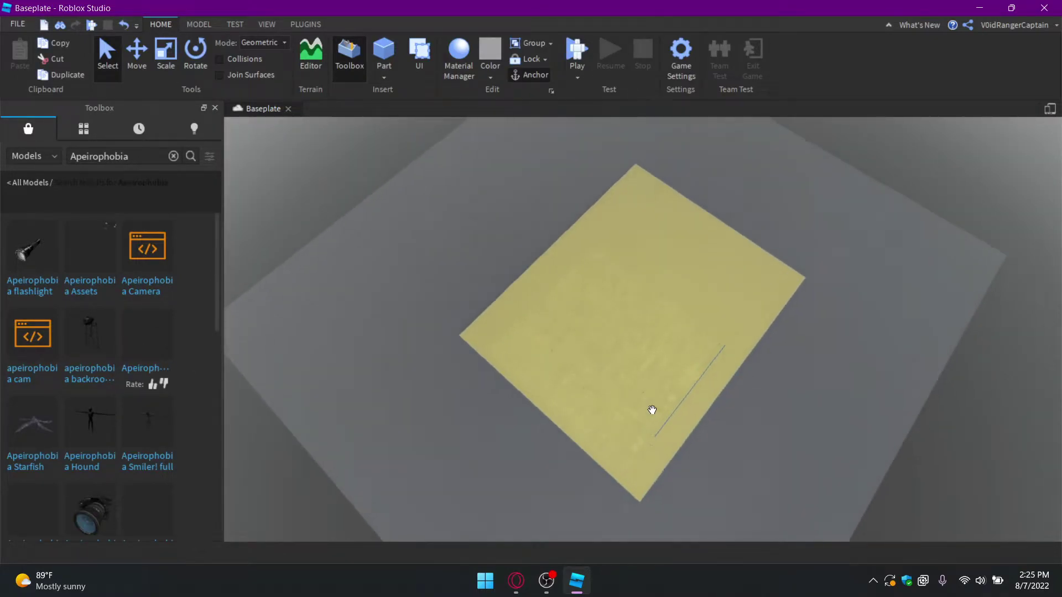
pyautogui.scroll(5, 651, 409)
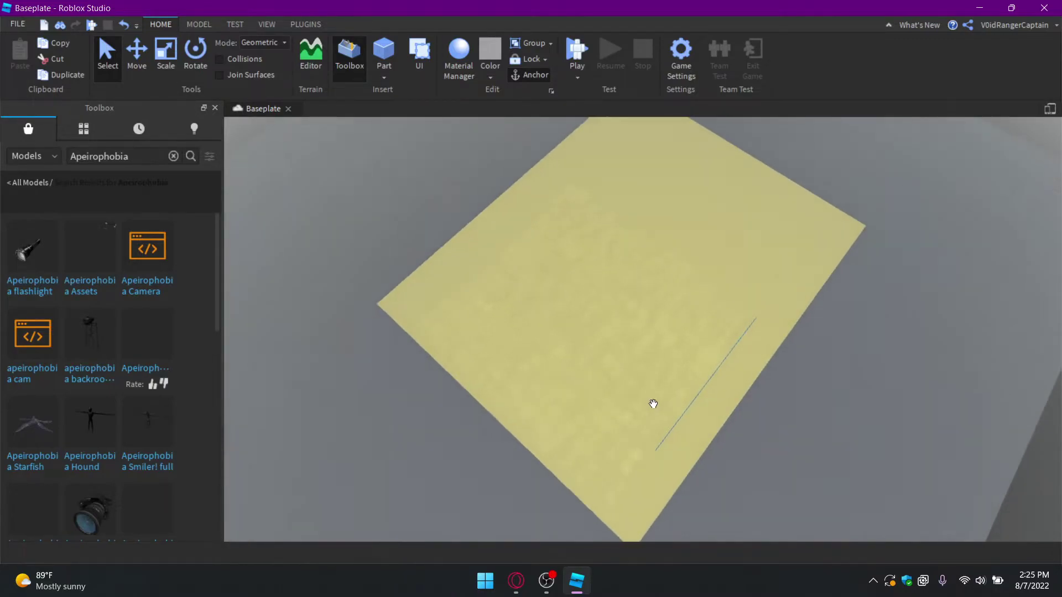
pyautogui.scroll(5, 653, 404)
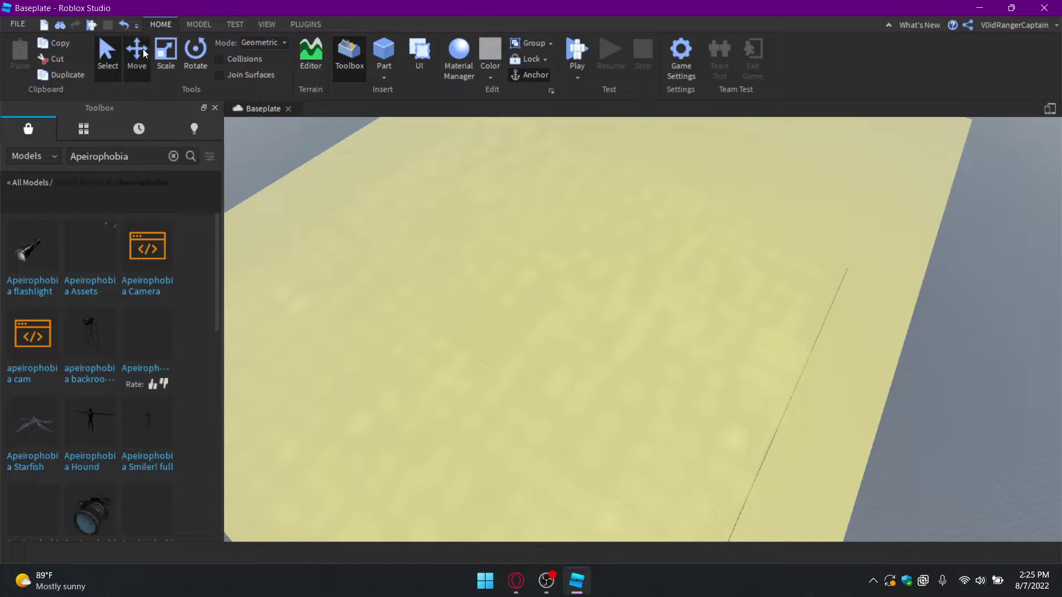
pyautogui.hotkey('ctrl', '2')
pyautogui.moveTo(631, 279); pyautogui.dragTo(277, 183)
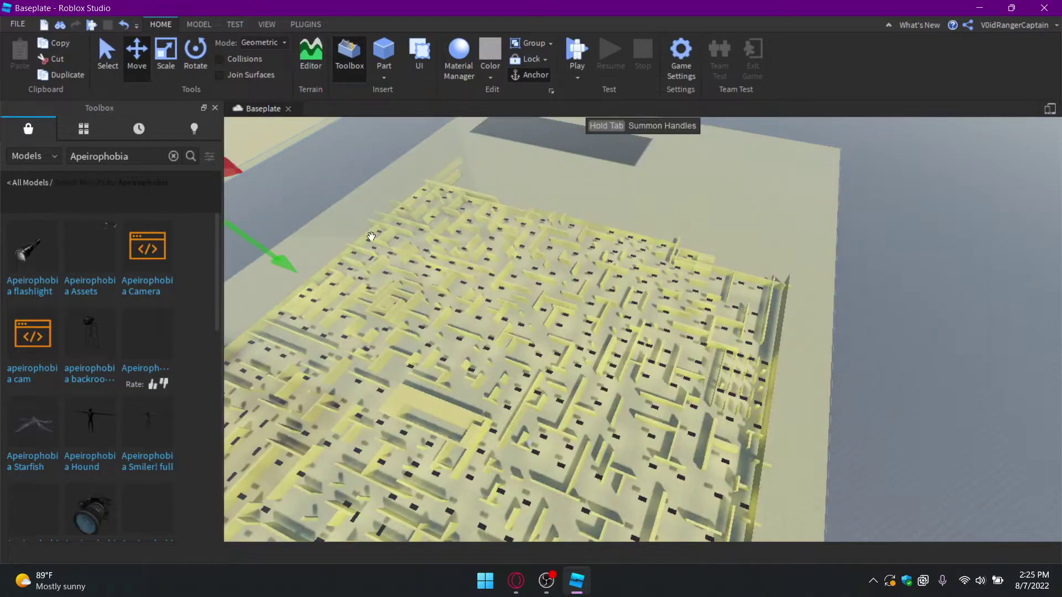
# Step: Survey the exposed maze from above and add the Apeirophobia Assets model to the scene
pyautogui.moveTo(461, 282); pyautogui.dragTo(712, 330, button='right')
pyautogui.click(524, 201)
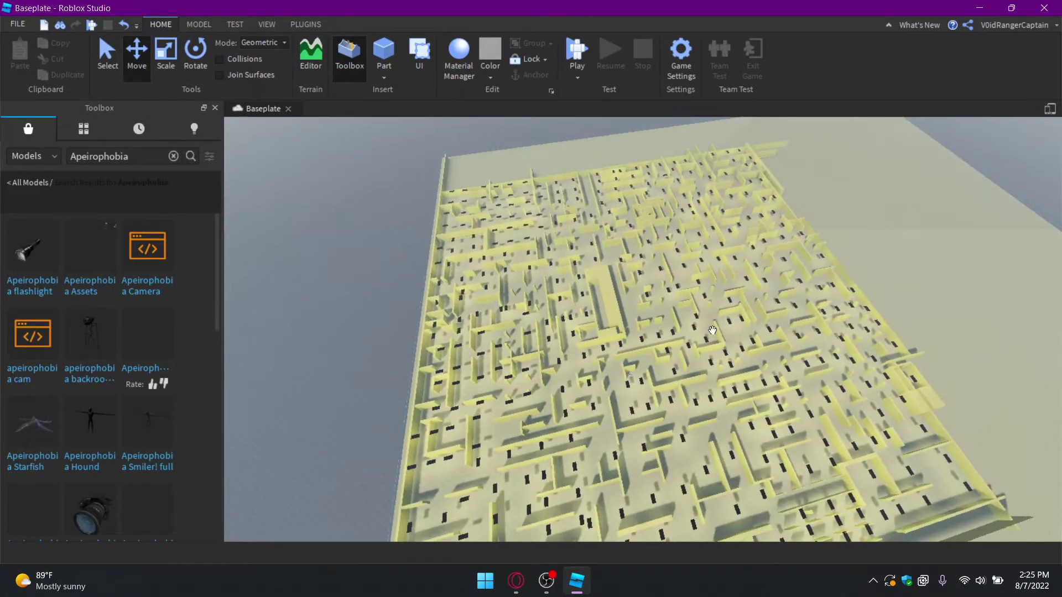
pyautogui.moveTo(509, 328); pyautogui.dragTo(554, 332, button='right')
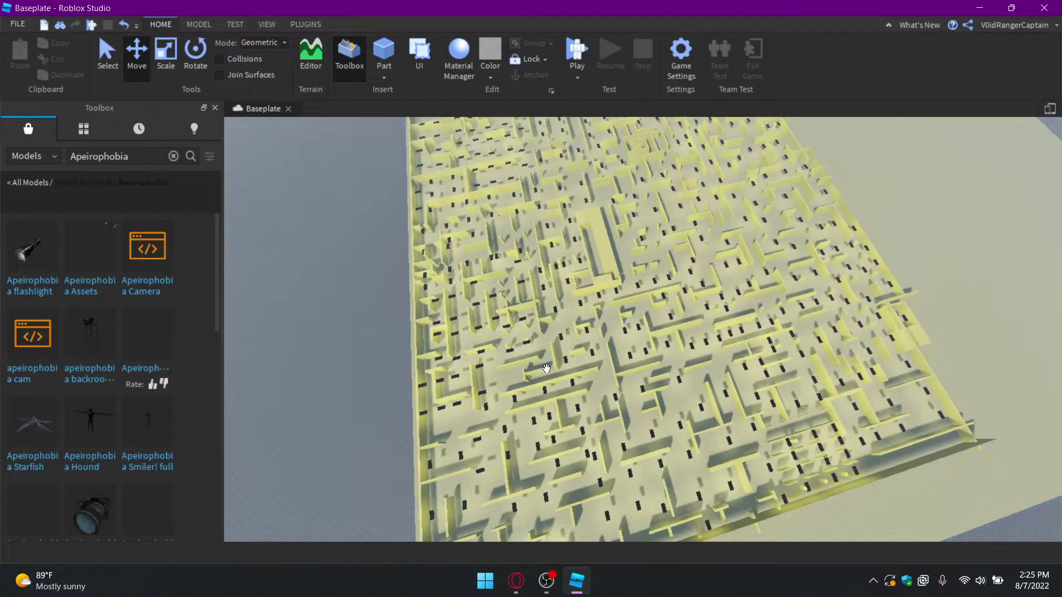
pyautogui.moveTo(546, 368); pyautogui.dragTo(562, 365, button='right')
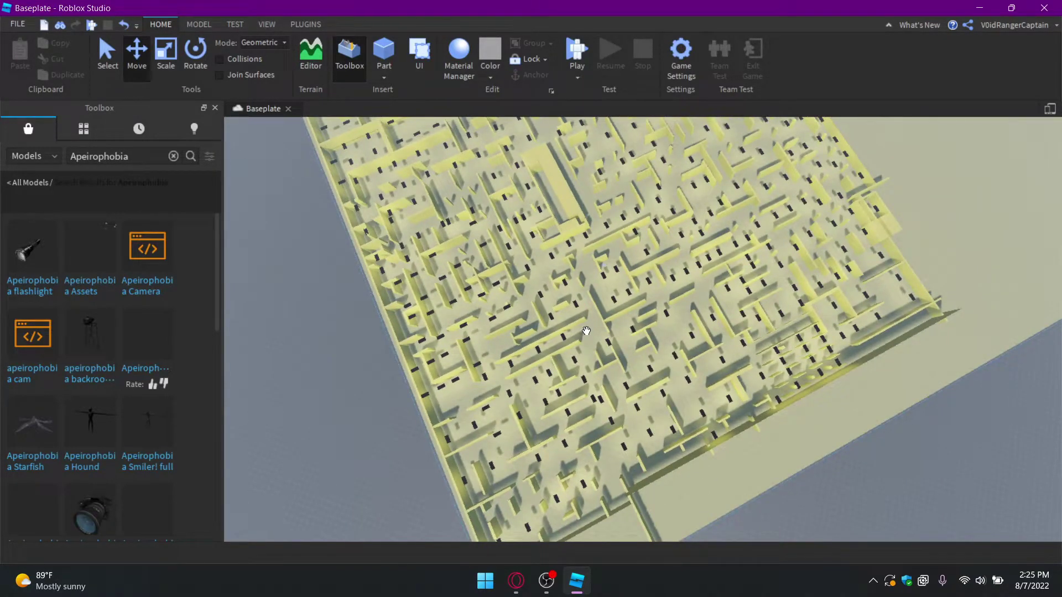
pyautogui.moveTo(628, 340); pyautogui.dragTo(676, 325, button='right')
pyautogui.scroll(-4, 628, 340)
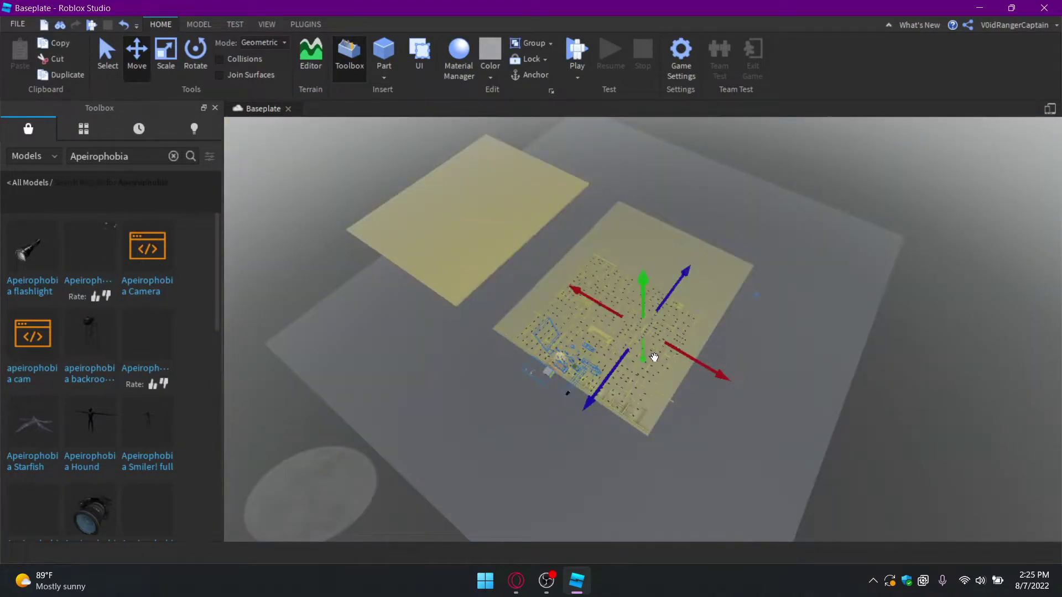
# Step: Examine the inserted asset collection up close, including the monster figures standing over the maze
pyautogui.moveTo(652, 358); pyautogui.dragTo(651, 337, button='right')
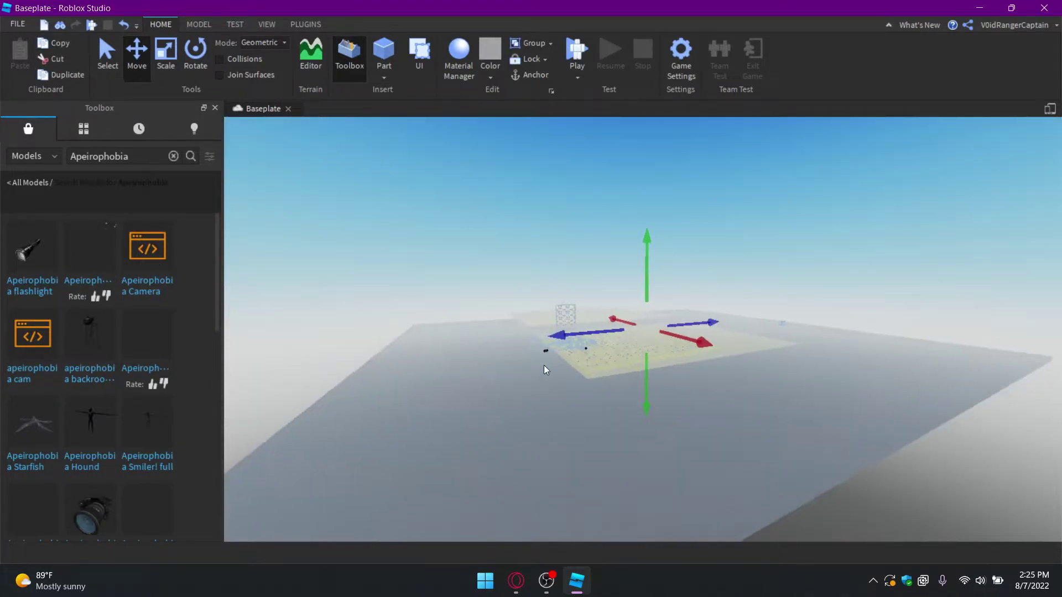
pyautogui.scroll(3, 547, 316)
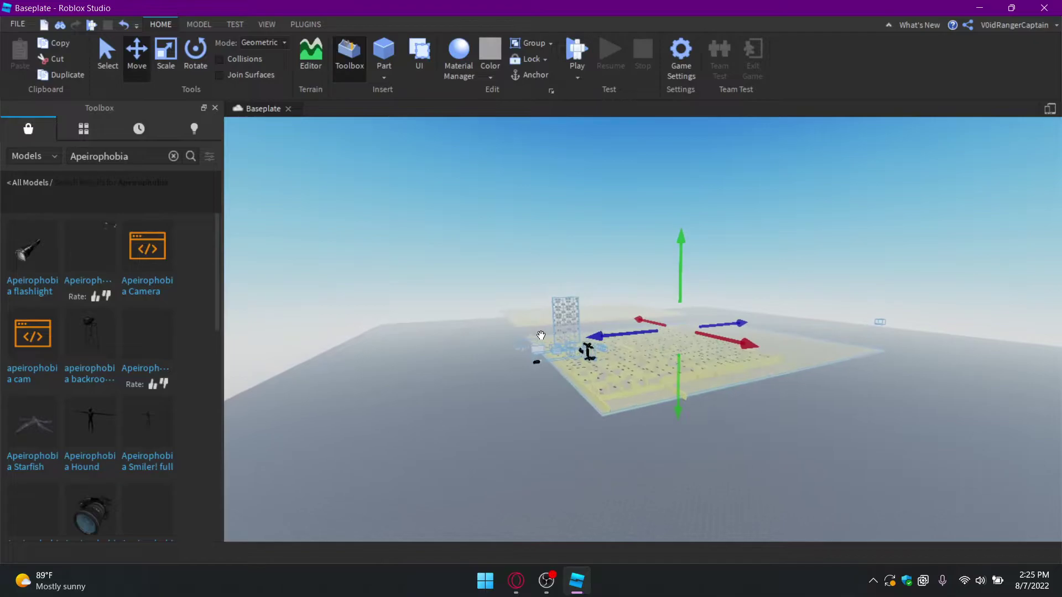
pyautogui.scroll(2, 540, 335)
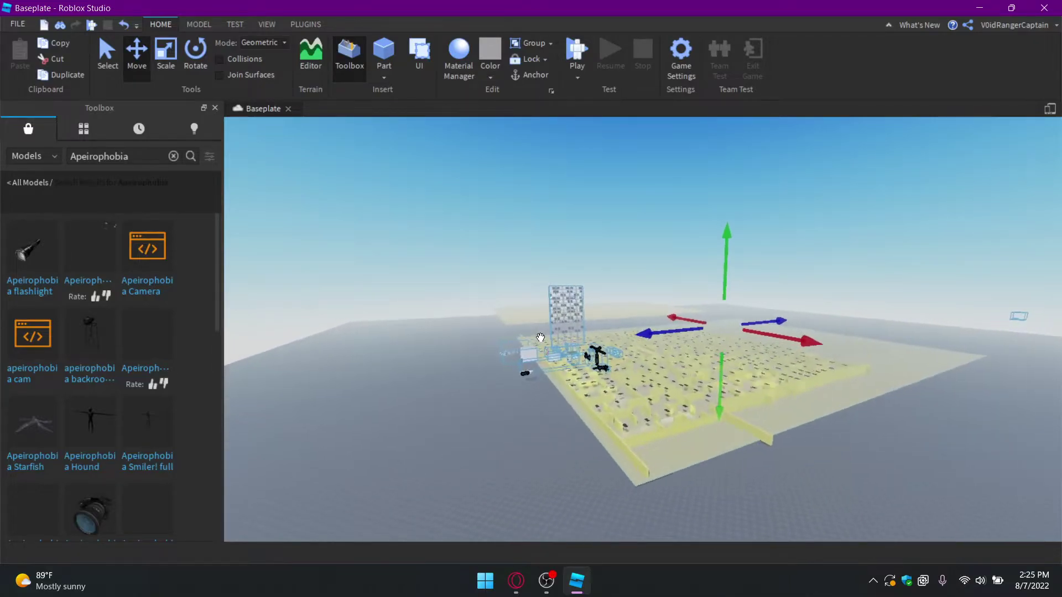
pyautogui.scroll(5, 540, 337)
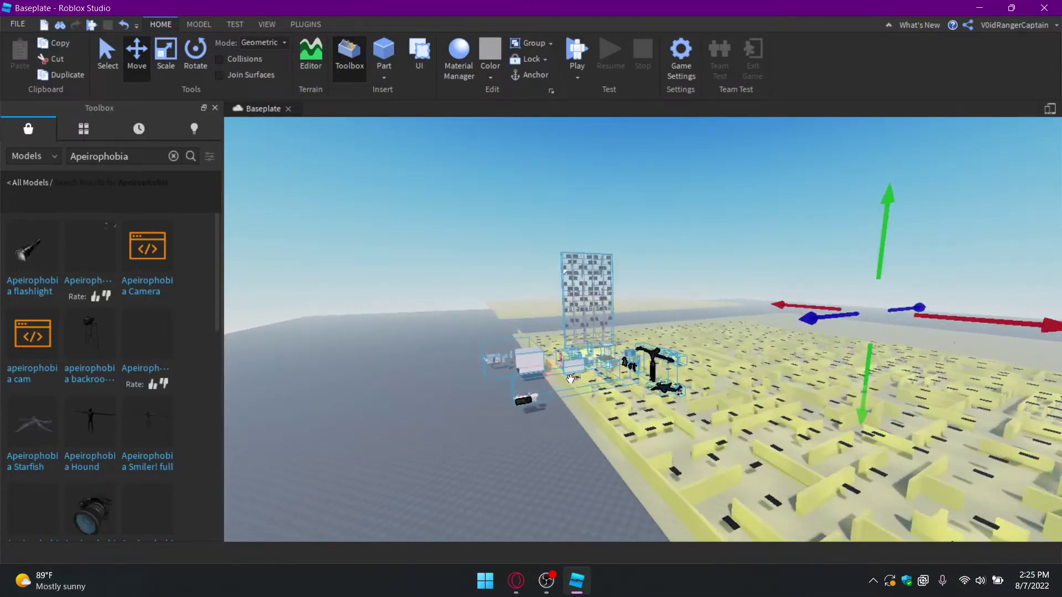
pyautogui.moveTo(698, 390); pyautogui.dragTo(700, 390, button='right')
pyautogui.press('e')
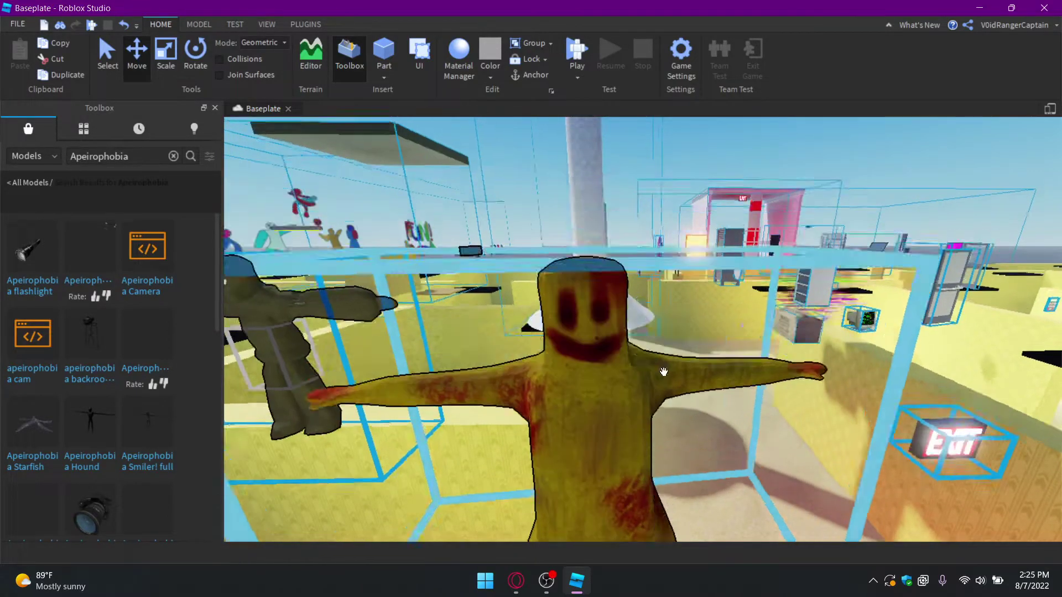
# Step: Inspect the props spread across and beside the maze, including the colourful FUN! sign
pyautogui.scroll(-3, 652, 372)
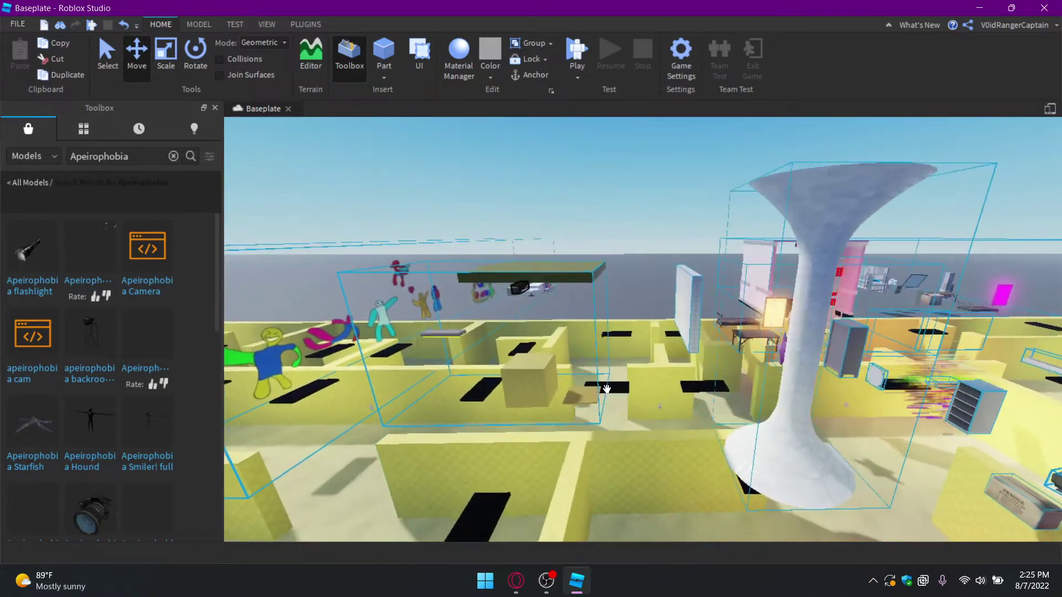
pyautogui.moveTo(607, 388); pyautogui.dragTo(610, 361, button='right')
pyautogui.scroll(3, 610, 360)
pyautogui.press('d')
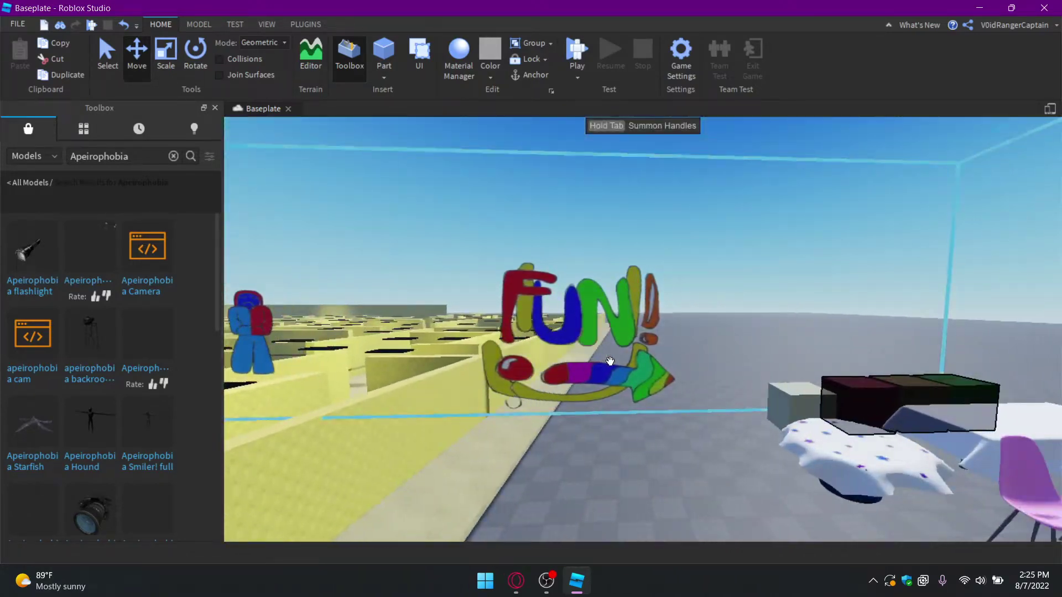
pyautogui.press('w')
pyautogui.moveTo(610, 361)
pyautogui.mouseDown(button='right')
pyautogui.moveTo(627, 371)
pyautogui.moveTo(621, 359)
pyautogui.mouseUp(button='right')
pyautogui.press('w')
pyautogui.press('e')
pyautogui.press('w')
pyautogui.press('w')
pyautogui.press('s')
pyautogui.press('e')
pyautogui.press('d')
pyautogui.press('s')
pyautogui.press('w')
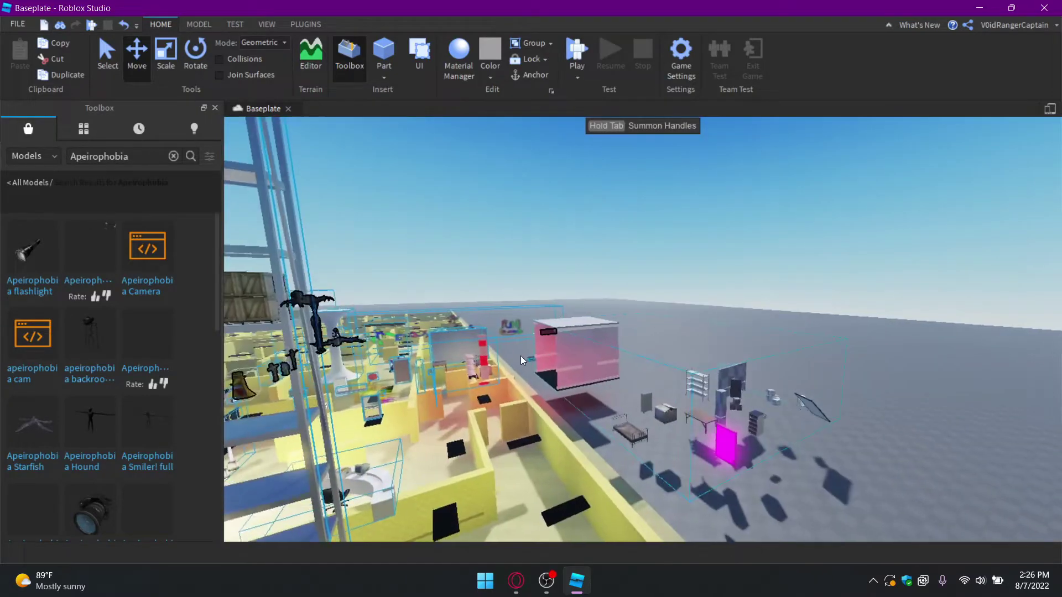
# Step: Inspect the pink room and the nearby bed and furniture props at close range
pyautogui.scroll(6, 553, 363)
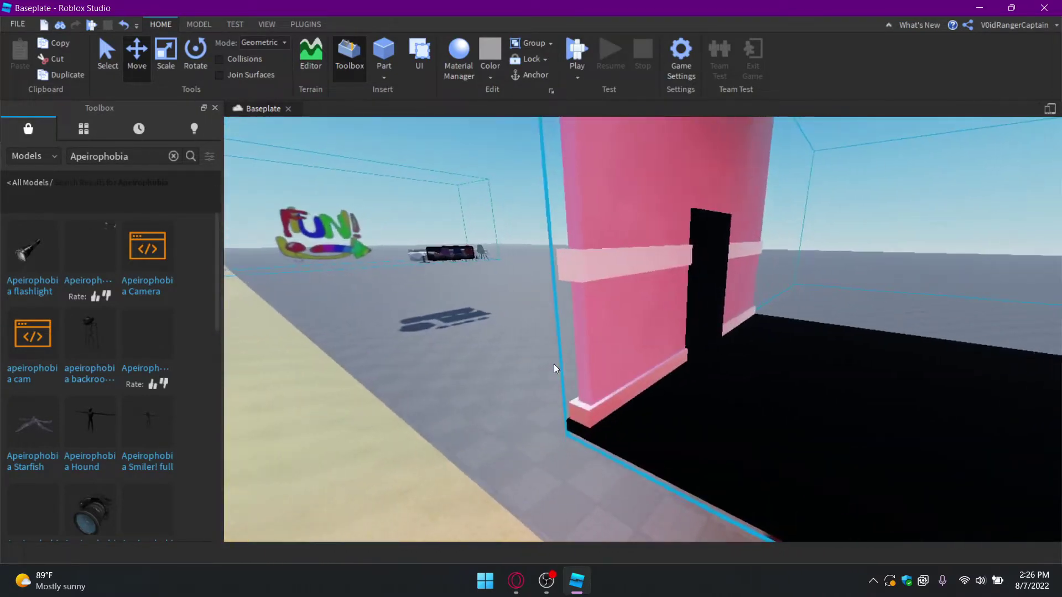
pyautogui.moveTo(554, 364); pyautogui.dragTo(553, 363, button='right')
pyautogui.press('w')
pyautogui.press('w')
pyautogui.press('d')
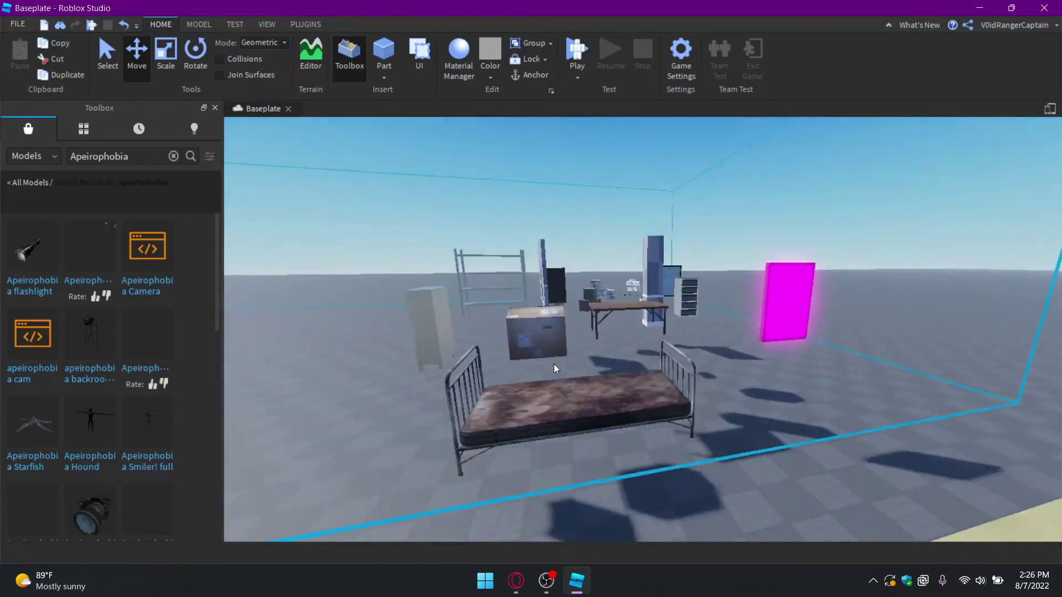
# Step: Move the whole Apeirophobia Assets model off the maze onto the open baseplate beside it
pyautogui.moveTo(642, 374); pyautogui.dragTo(643, 374, button='right')
pyautogui.scroll(-6, 643, 373)
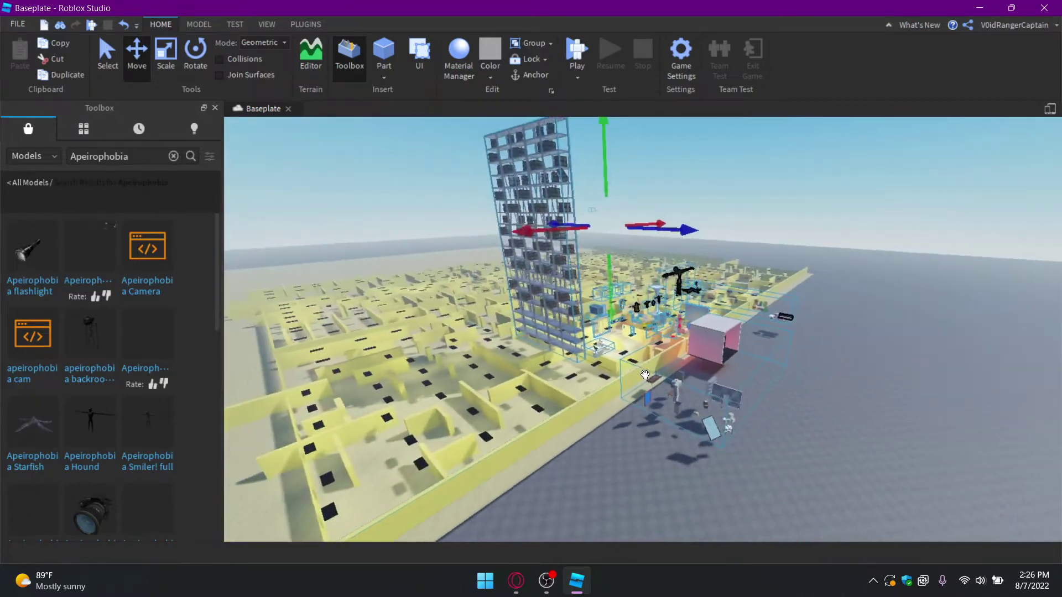
pyautogui.moveTo(705, 237); pyautogui.dragTo(721, 234)
pyautogui.moveTo(720, 234); pyautogui.dragTo(720, 234, button='right')
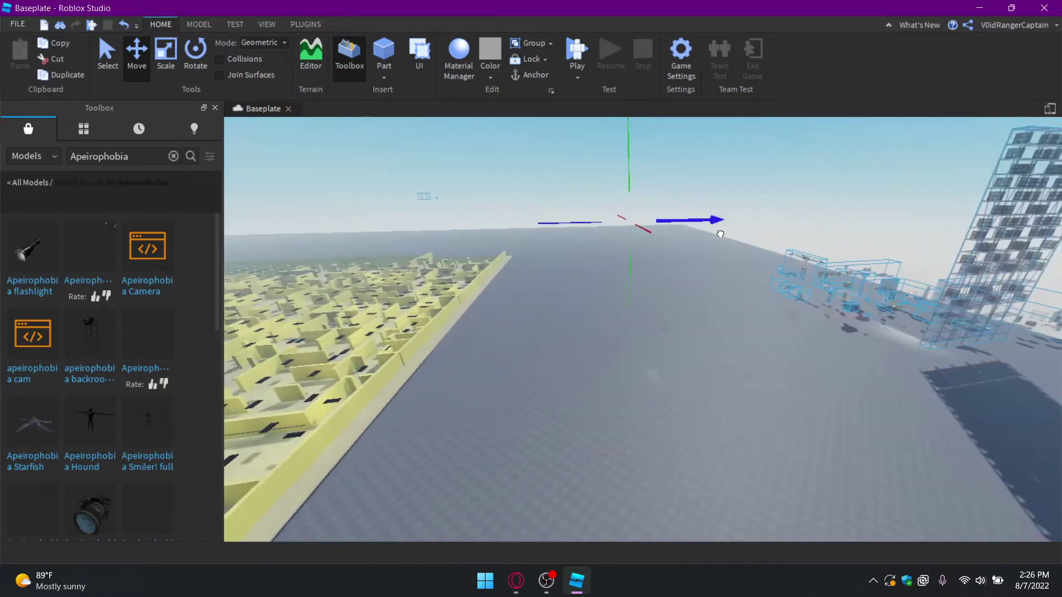
# Step: Deselect the asset pack, approach the box floating above the baseplate, and select it
pyautogui.scroll(-5, 720, 234)
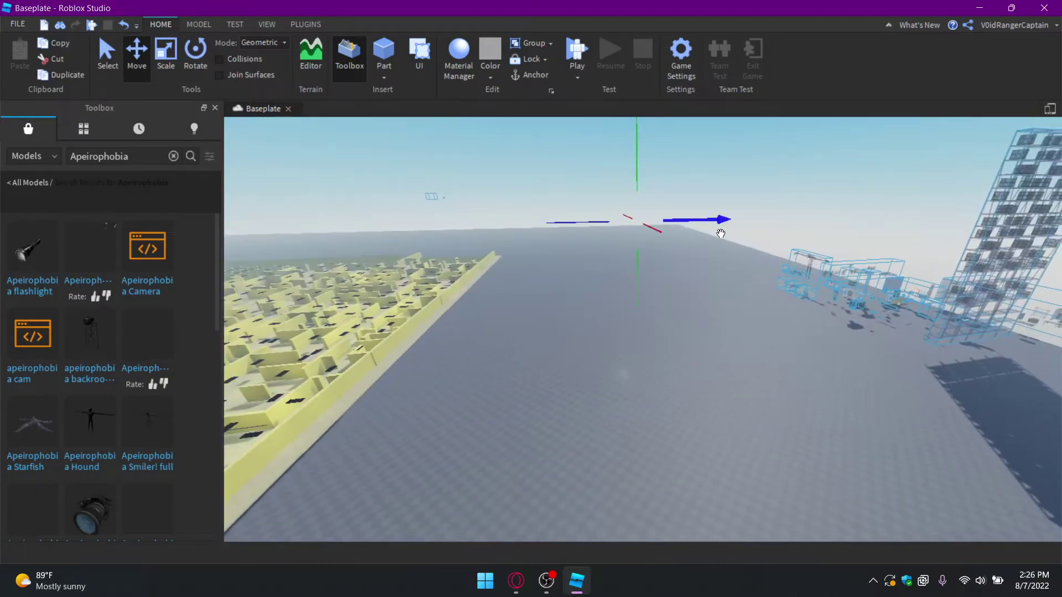
pyautogui.click(668, 327)
pyautogui.moveTo(668, 328); pyautogui.dragTo(569, 275, button='right')
pyautogui.scroll(4, 566, 313)
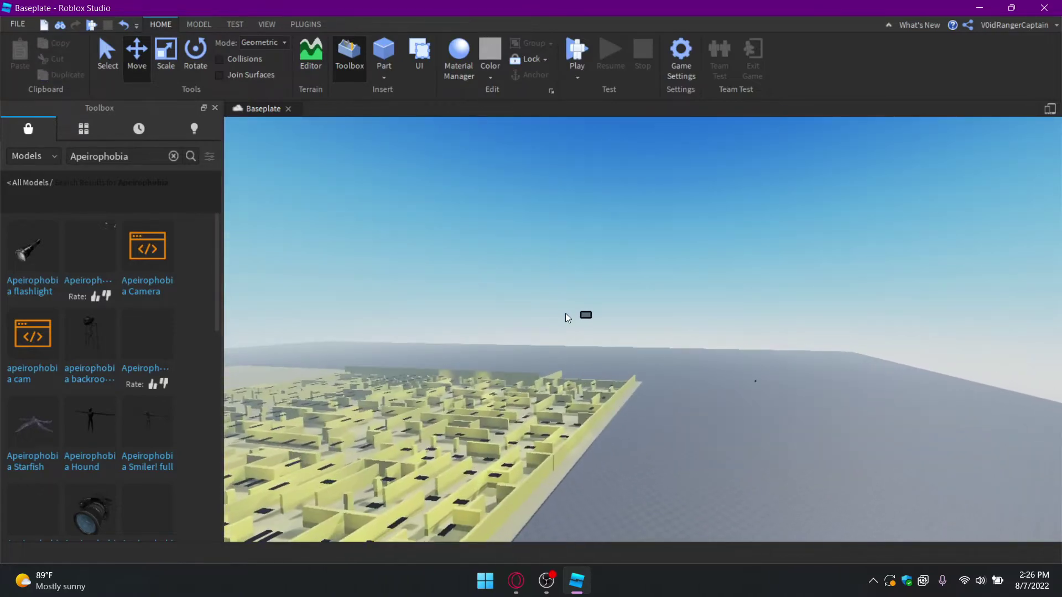
pyautogui.moveTo(569, 315); pyautogui.dragTo(649, 356, button='right')
pyautogui.scroll(3, 692, 300)
pyautogui.scroll(3, 694, 298)
pyautogui.moveTo(696, 295); pyautogui.dragTo(696, 295, button='right')
pyautogui.moveTo(569, 190); pyautogui.dragTo(592, 277, button='right')
pyautogui.click(636, 258)
pyautogui.scroll(4, 645, 241)
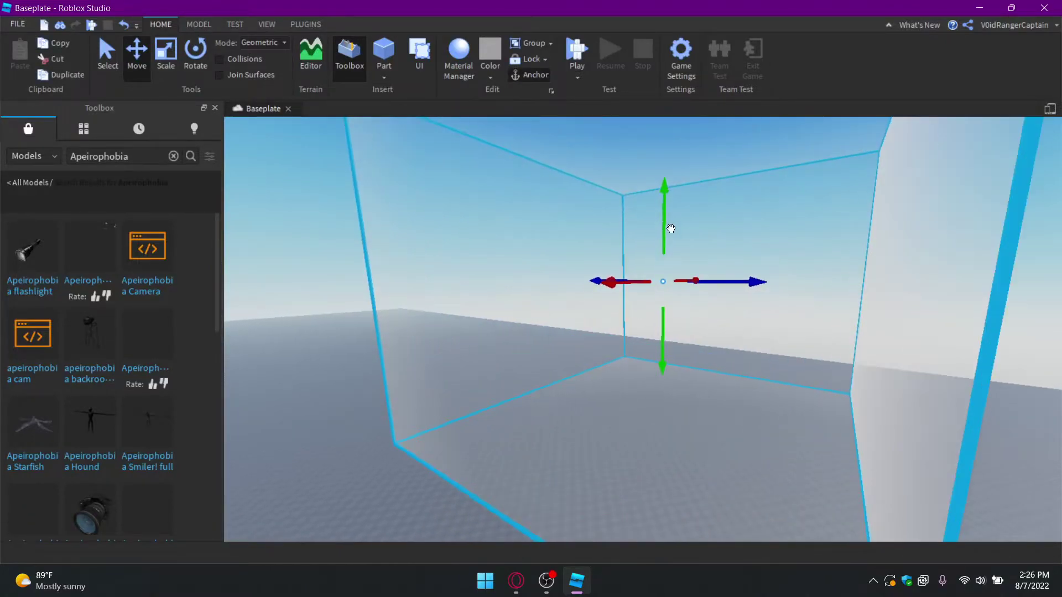
# Step: Show the Explorer and trace the selected safe up through the Apeirophobia Assets hierarchy
pyautogui.scroll(-1, 669, 228)
pyautogui.click(265, 24)
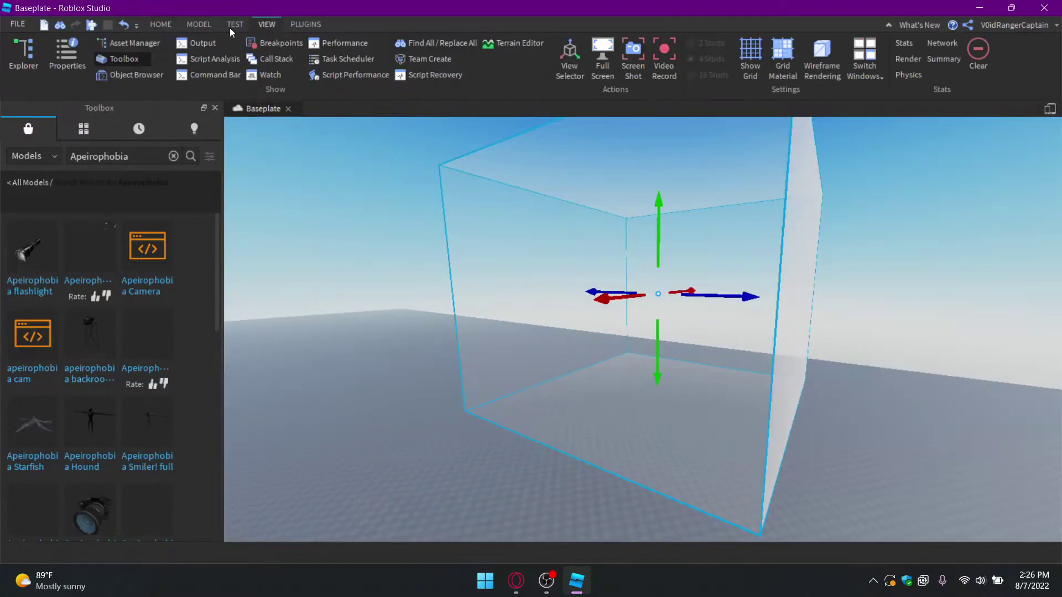
pyautogui.click(23, 60)
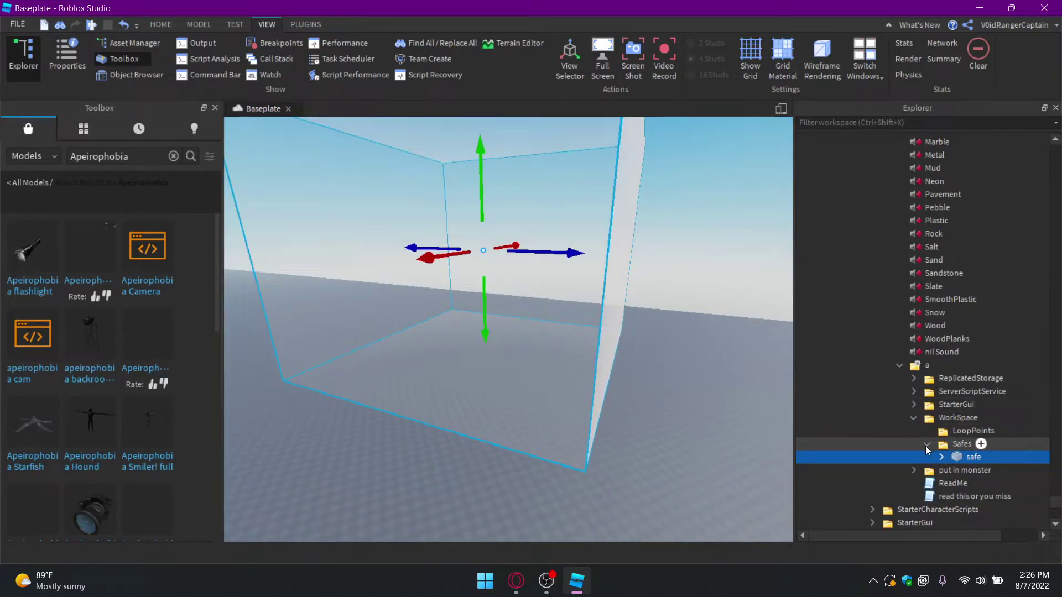
pyautogui.scroll(5, 925, 445)
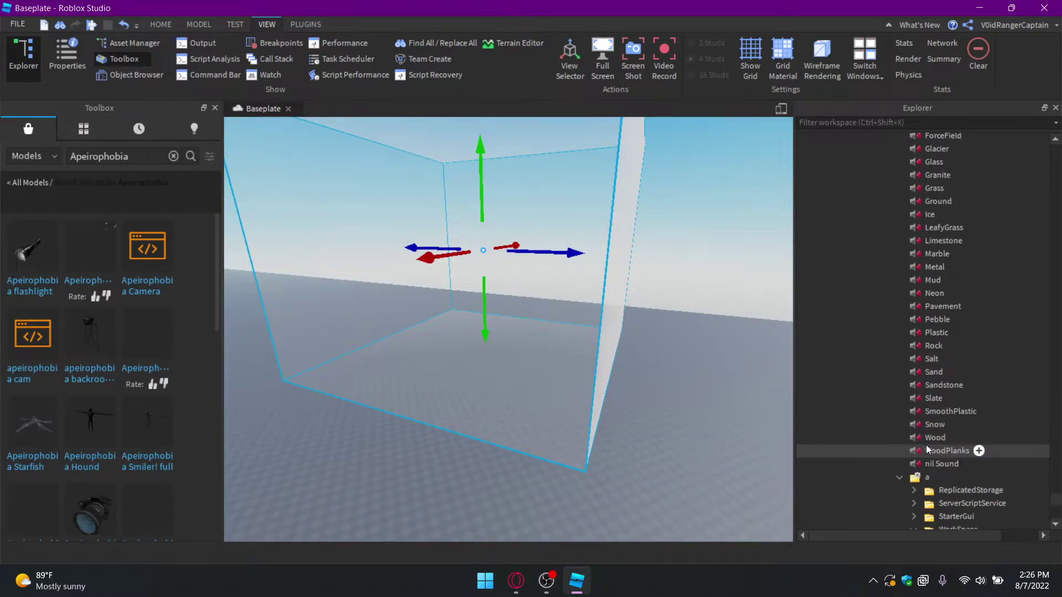
pyautogui.scroll(5, 926, 445)
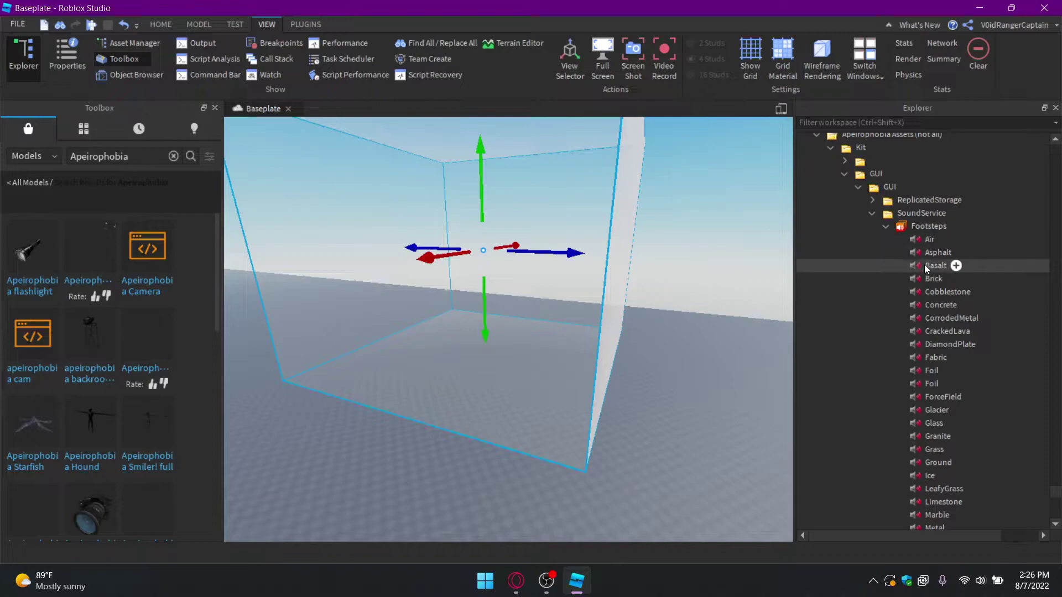
# Step: Collapse the Footsteps, SoundService and inner GUI folders of the Kit and expand its Sounds folder
pyautogui.click(885, 226)
pyautogui.scroll(3, 866, 323)
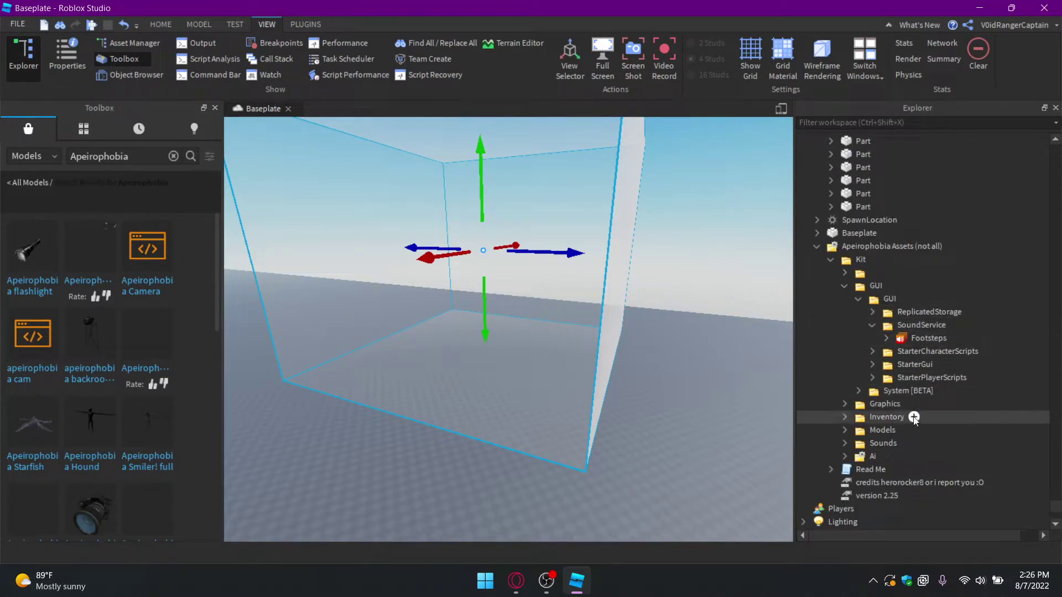
pyautogui.click(872, 326)
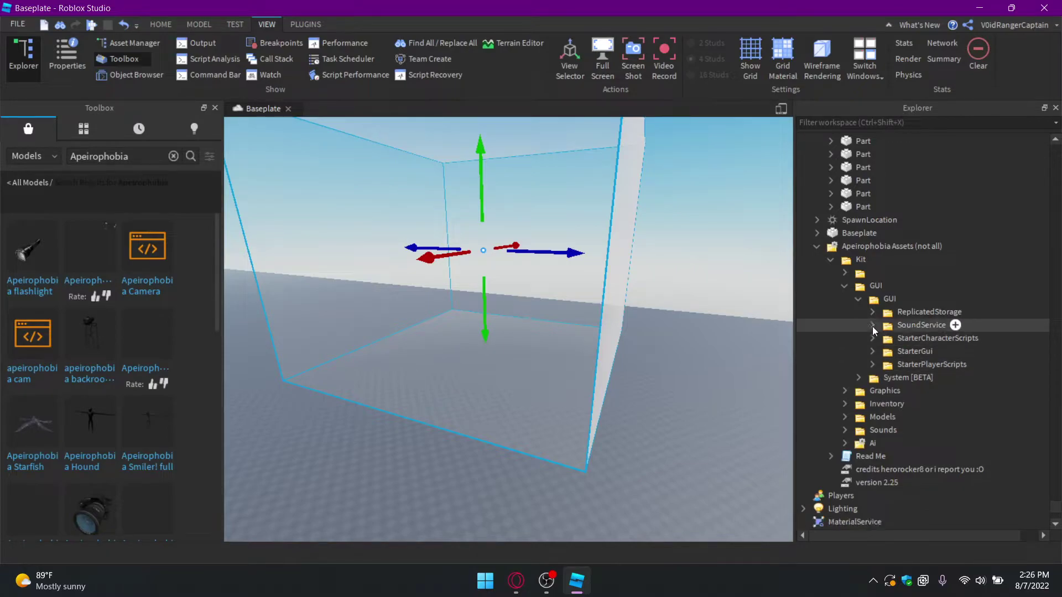
pyautogui.scroll(1, 860, 328)
pyautogui.click(856, 335)
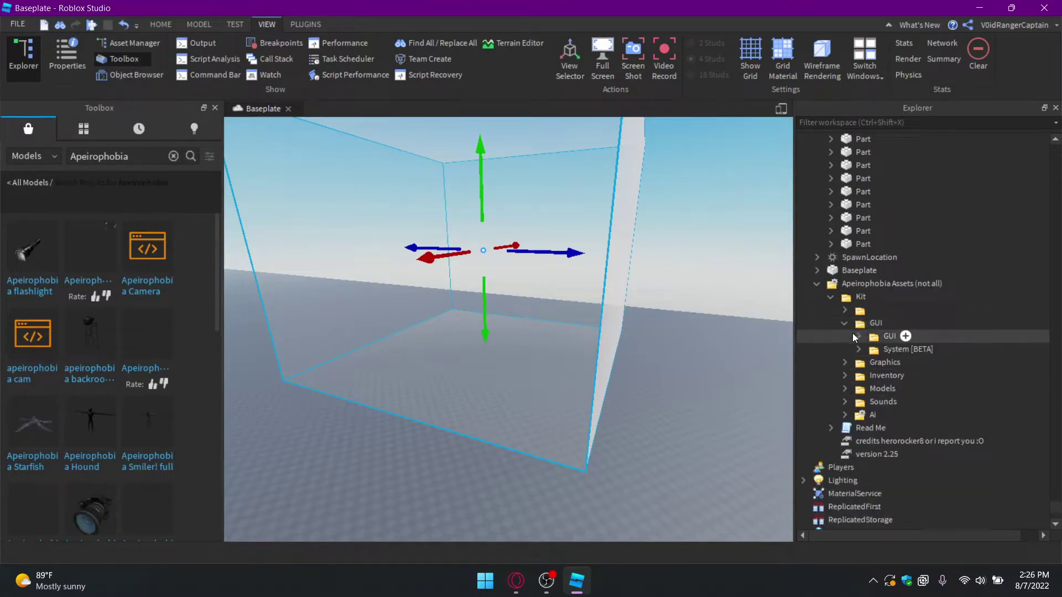
pyautogui.click(844, 402)
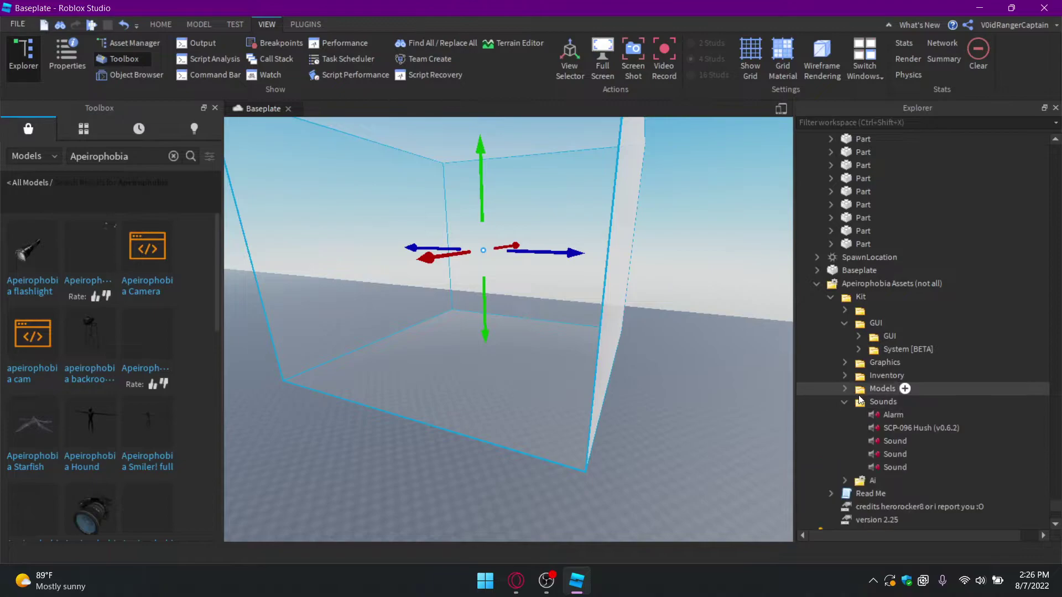
pyautogui.scroll(-1, 860, 393)
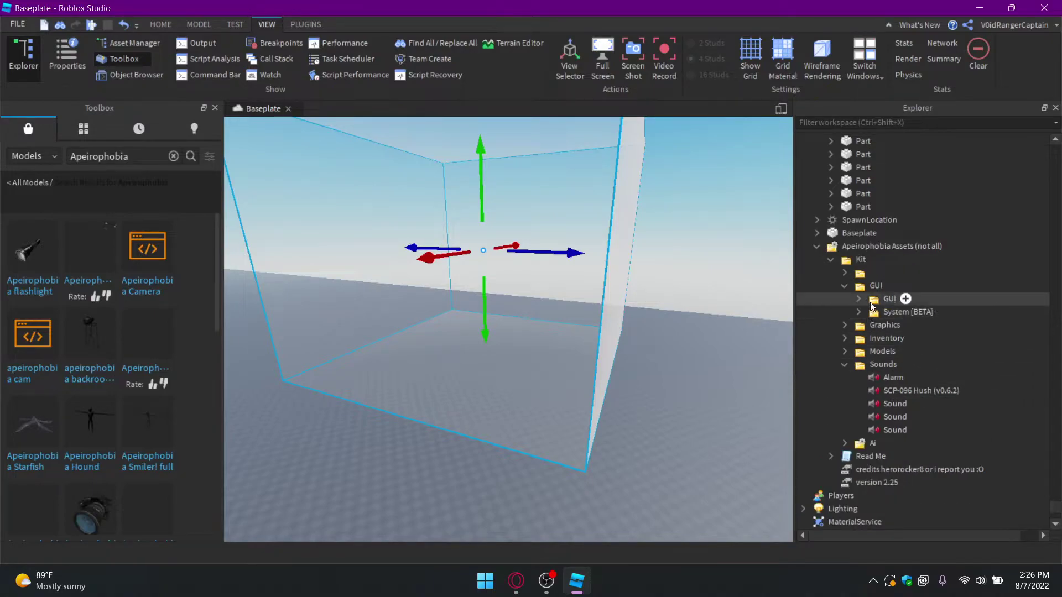
# Step: Delete the selected safe, the GUI folder and the unnamed folder from the Kit
pyautogui.press('Delete')
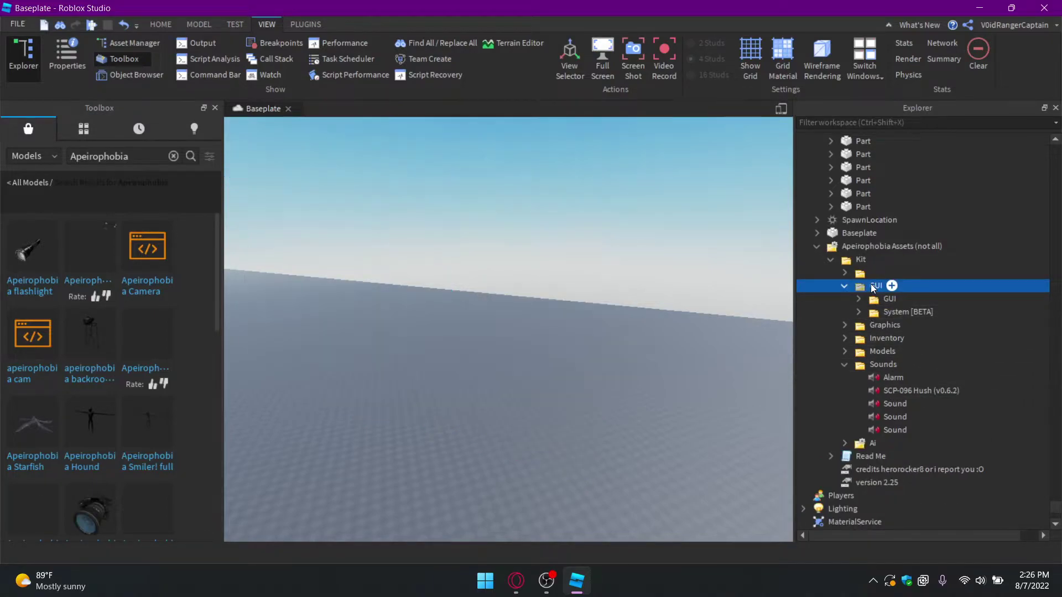
pyautogui.moveTo(616, 513); pyautogui.dragTo(534, 453, button='right')
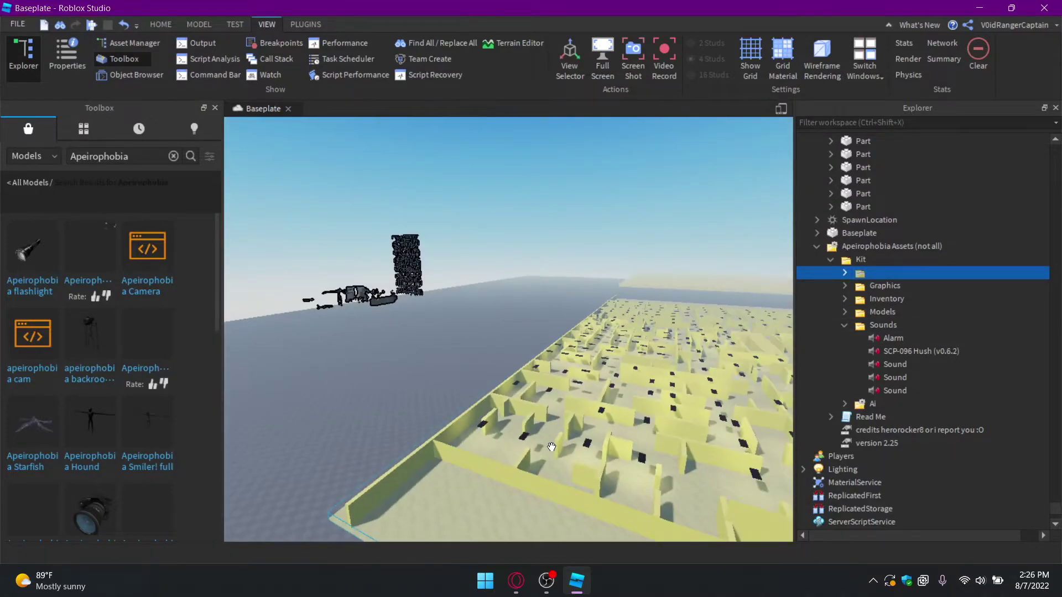
pyautogui.press('Delete')
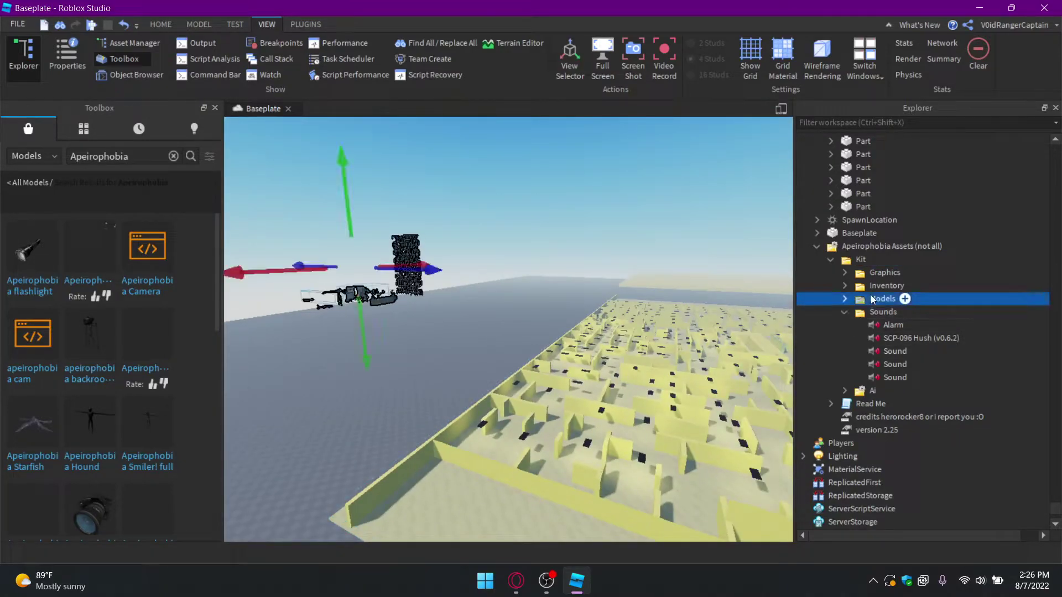
# Step: Inspect the contents of the Models folder at close range, from the black humanoid past the yellow figure to the furniture
pyautogui.moveTo(447, 400); pyautogui.dragTo(365, 275, button='right')
pyautogui.scroll(10, 365, 275)
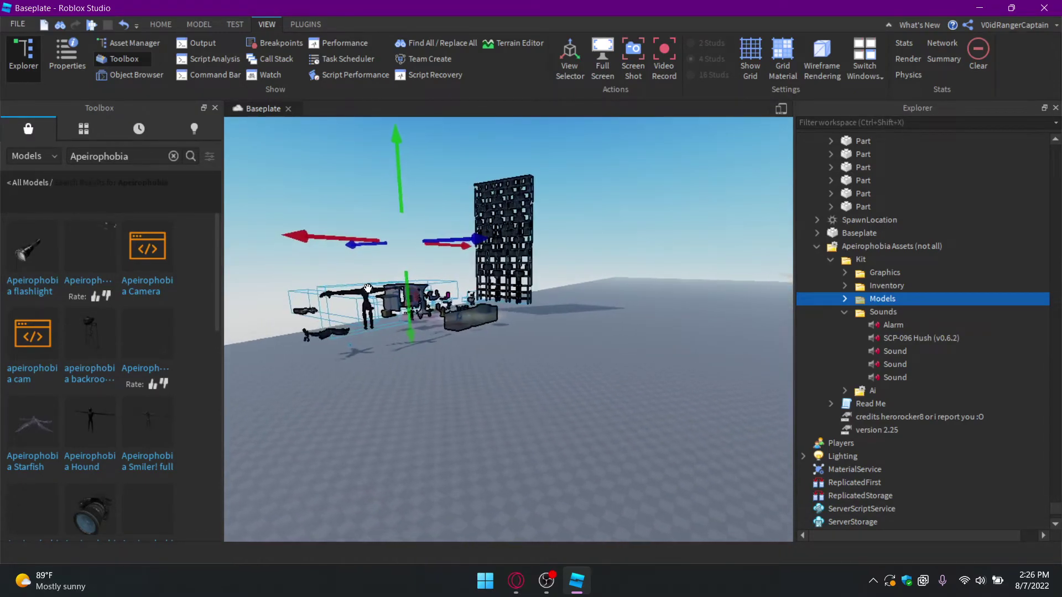
pyautogui.scroll(10, 367, 288)
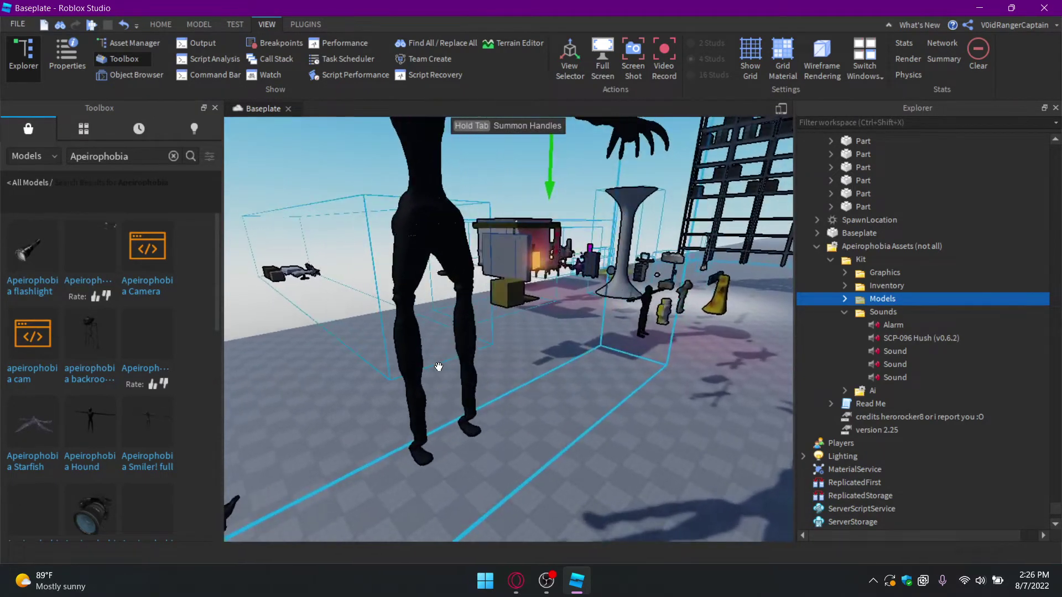
pyautogui.scroll(10, 550, 342)
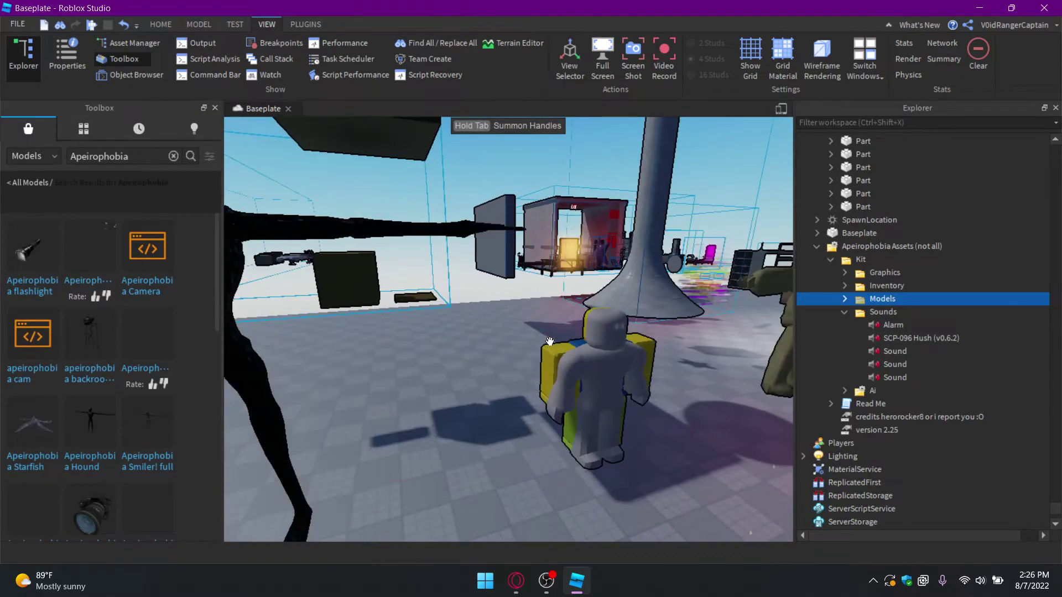
pyautogui.scroll(10, 550, 342)
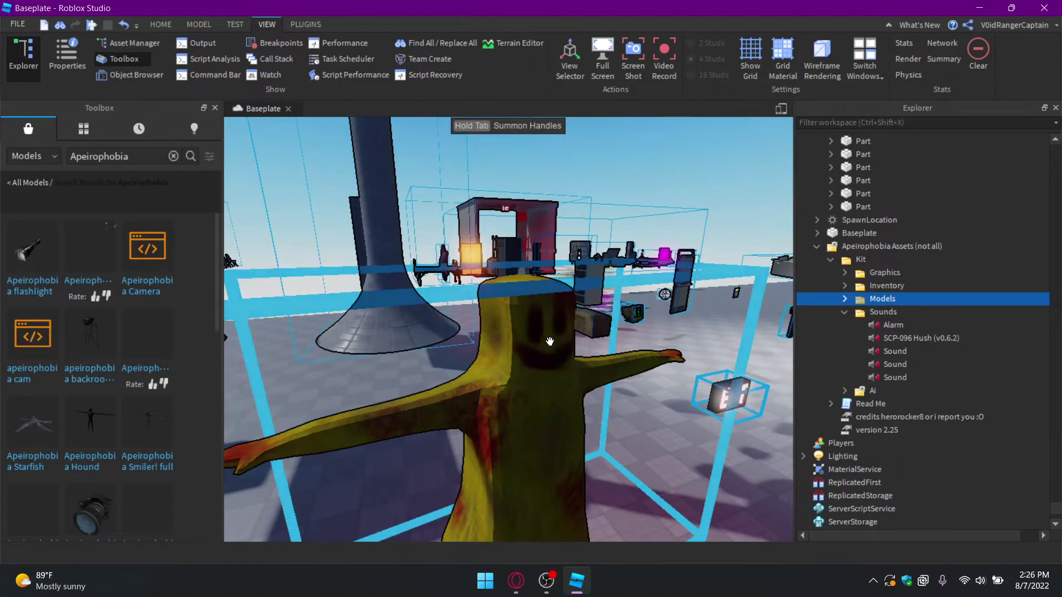
pyautogui.scroll(10, 550, 342)
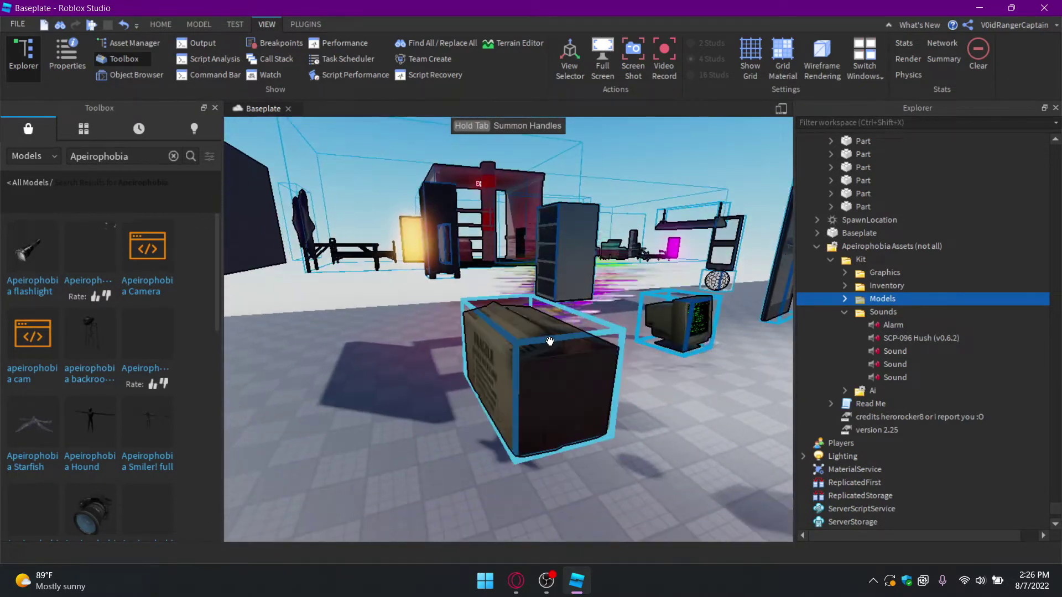
pyautogui.scroll(10, 549, 341)
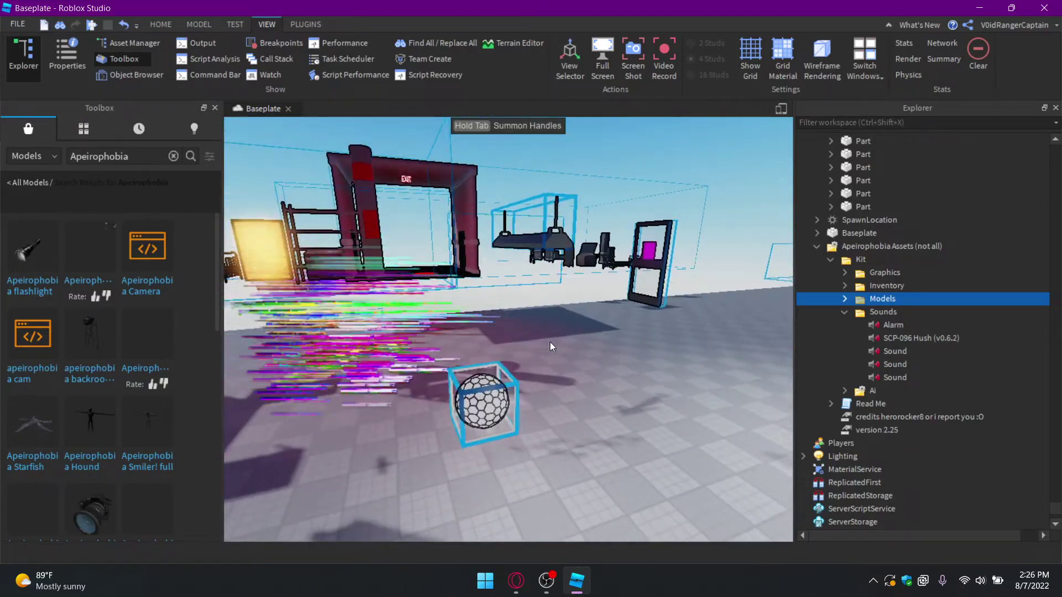
pyautogui.scroll(3, 550, 342)
pyautogui.press('a')
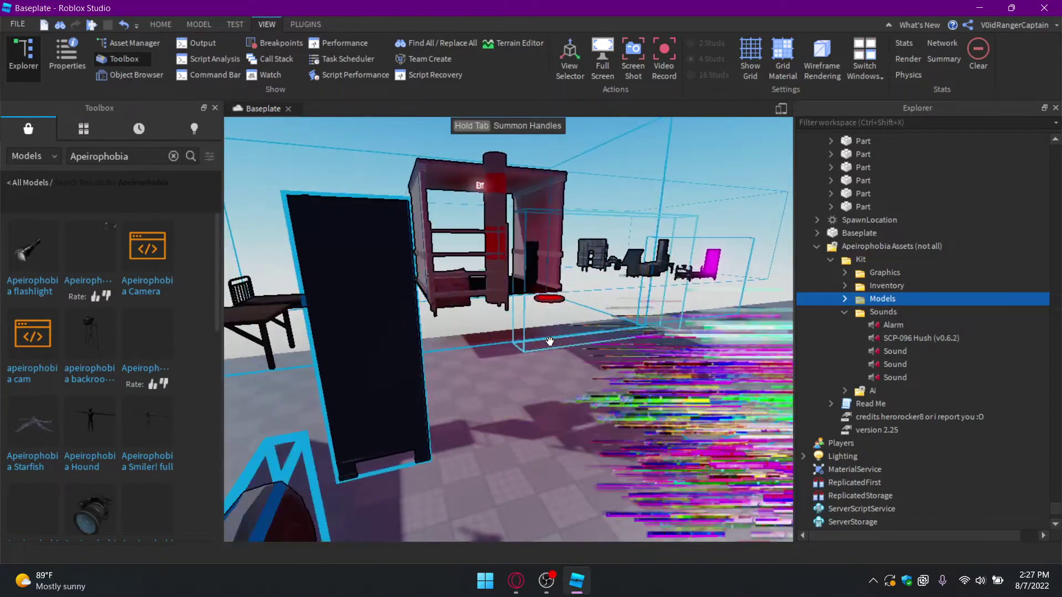
# Step: Fly around the furniture, red-lit frame and glitch effect, and back out to view the whole Models set
pyautogui.moveTo(550, 342); pyautogui.dragTo(579, 337, button='right')
pyautogui.press('s')
pyautogui.press('w')
pyautogui.press('s')
pyautogui.press('a')
pyautogui.press('w')
pyautogui.press('a')
pyautogui.press('d')
pyautogui.press('s')
pyautogui.press('d')
pyautogui.press('s')
pyautogui.press('w')
pyautogui.press('w')
pyautogui.press('w')
pyautogui.press('w')
pyautogui.press('w')
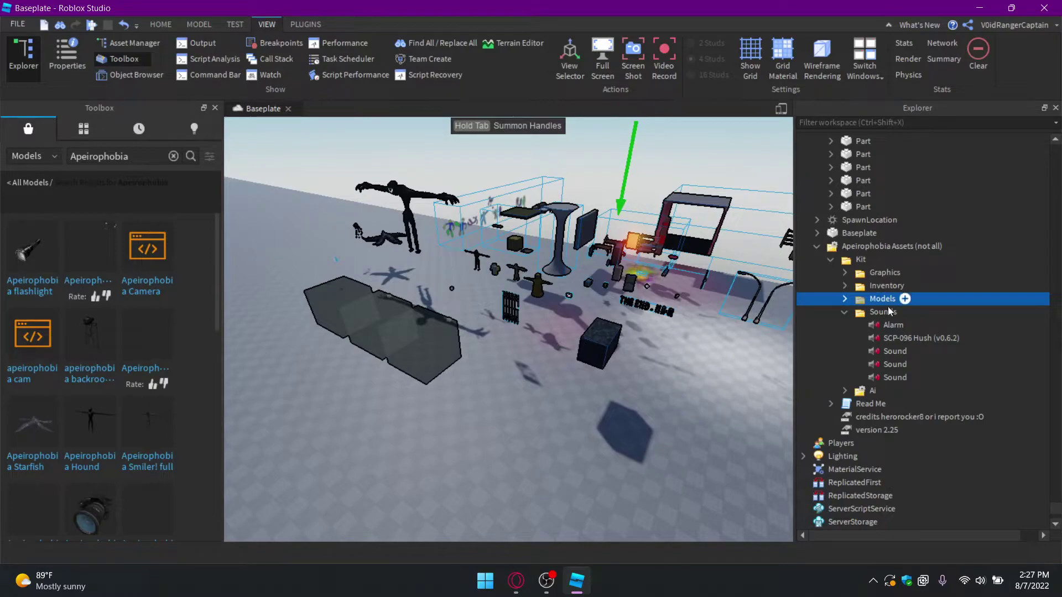
# Step: Delete the whole Kit folder from Apeirophobia Assets (not all)
pyautogui.click(861, 264)
pyautogui.press('Delete')
pyautogui.scroll(5, 846, 293)
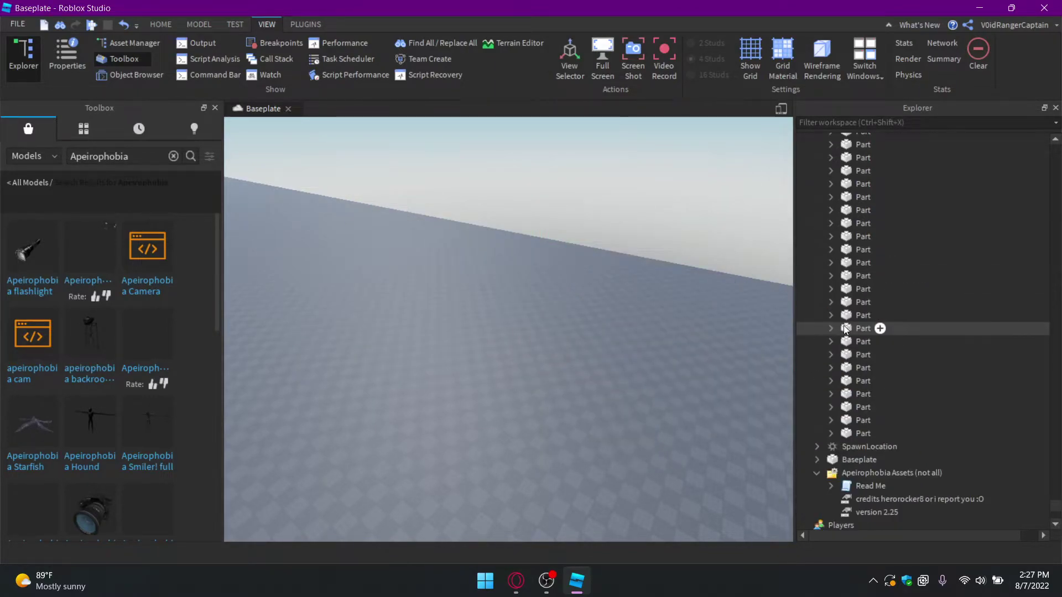
pyautogui.scroll(-4, 844, 326)
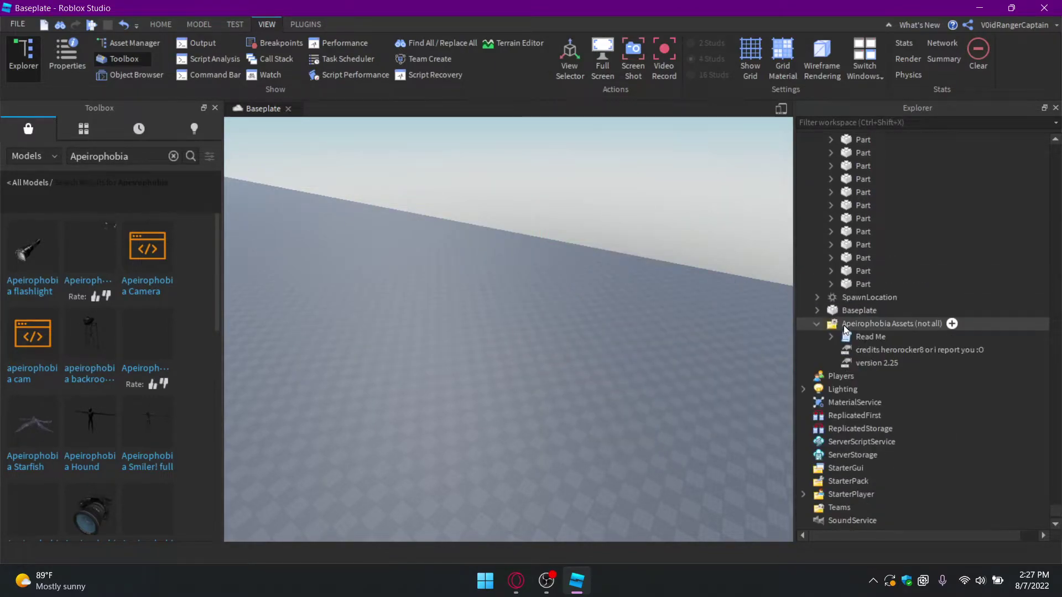
# Step: Delete the version 2.25, Read Me and credits entries together with their parent Apeirophobia Assets (not all) folder
pyautogui.click(871, 352)
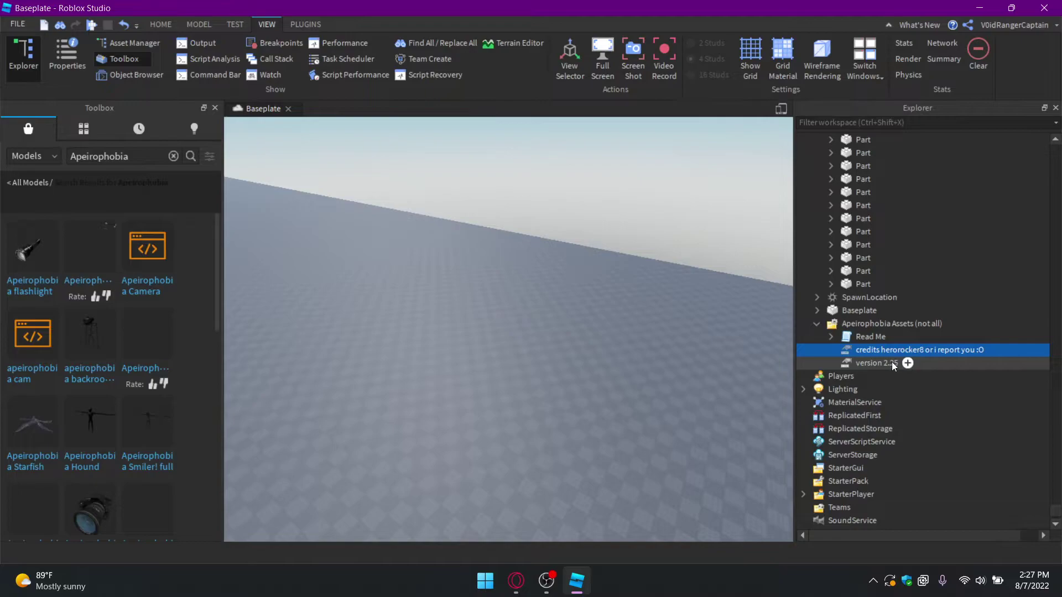
pyautogui.click(892, 363)
pyautogui.press('Delete')
pyautogui.click(909, 351)
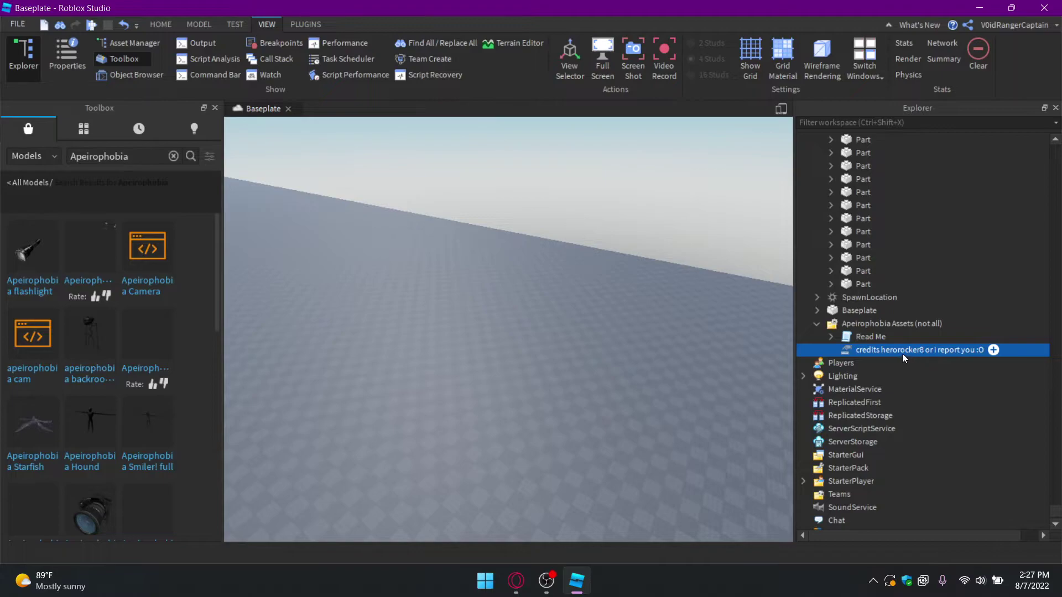
pyautogui.click(877, 334)
pyautogui.press('Delete')
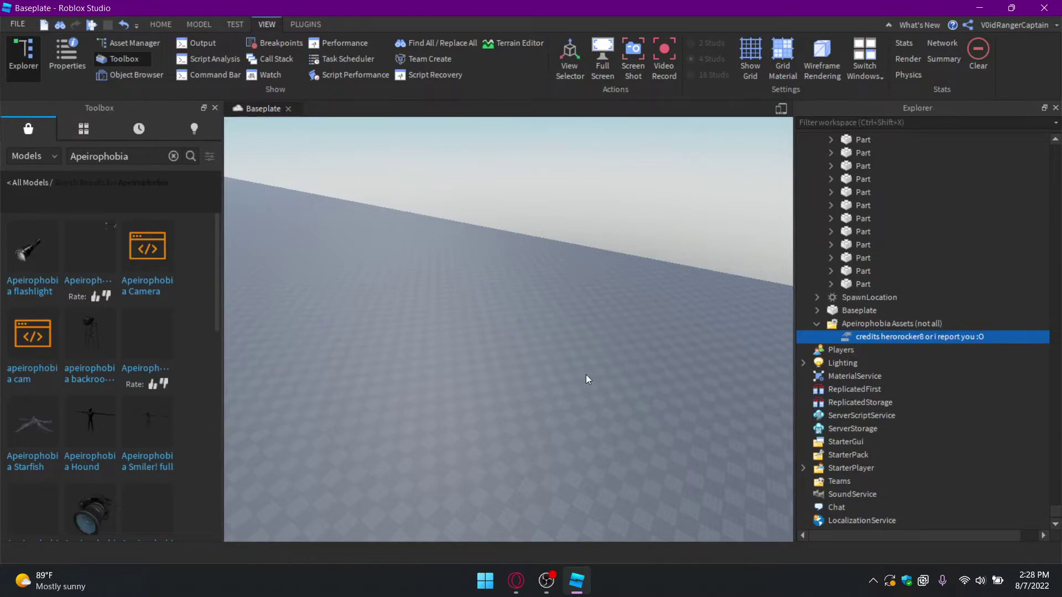
pyautogui.press('Delete')
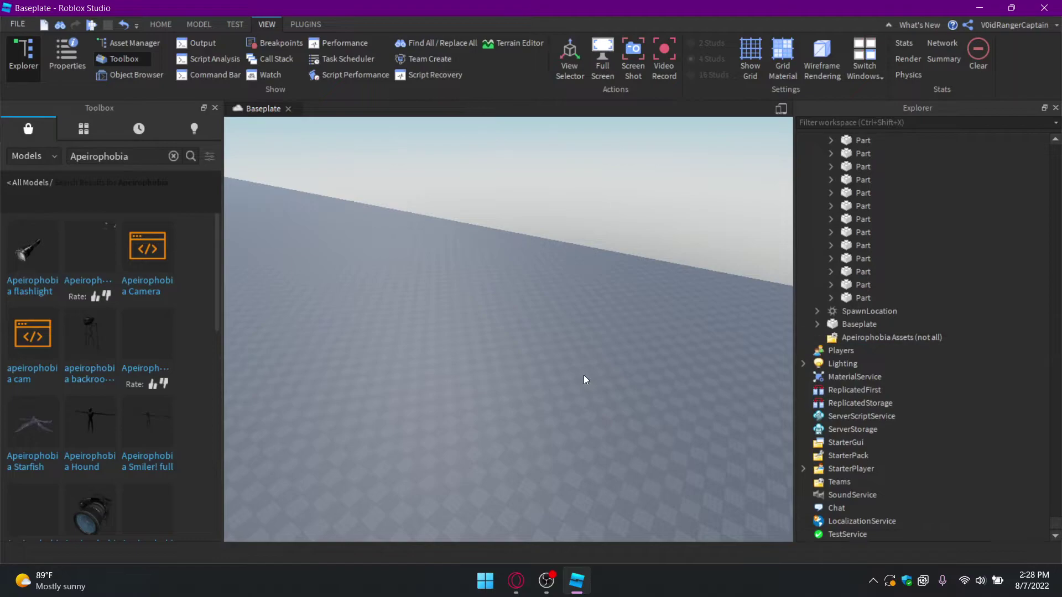
pyautogui.click(867, 337)
pyautogui.press('Delete')
# Step: Find the folder named 0 that holds the yellow maze parts and delete it from the Workspace
pyautogui.scroll(5, 887, 320)
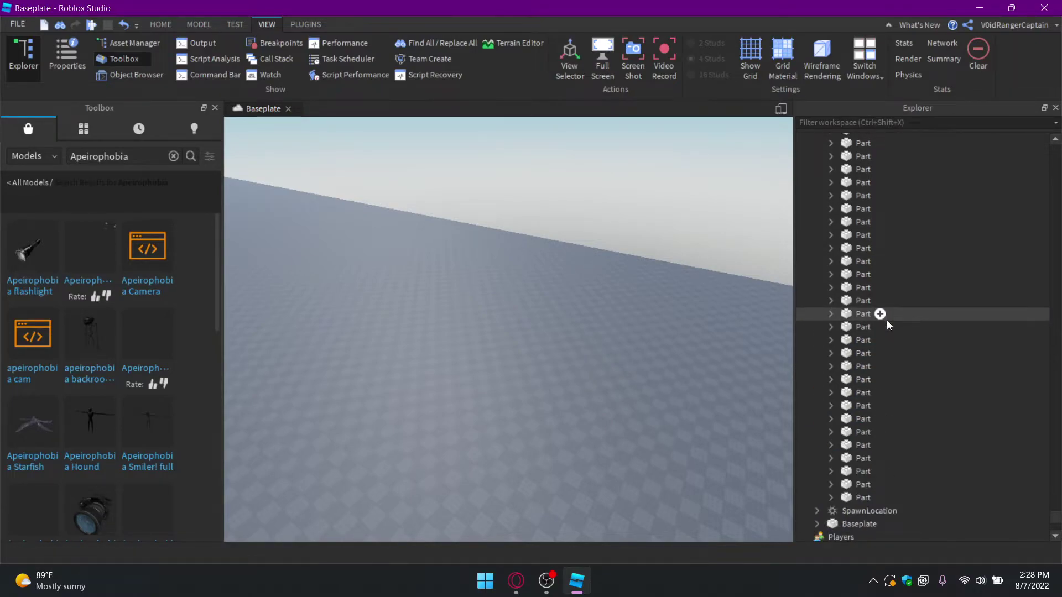
pyautogui.scroll(8, 887, 320)
pyautogui.moveTo(412, 447); pyautogui.dragTo(411, 447, button='right')
pyautogui.moveTo(707, 283); pyautogui.dragTo(707, 283, button='right')
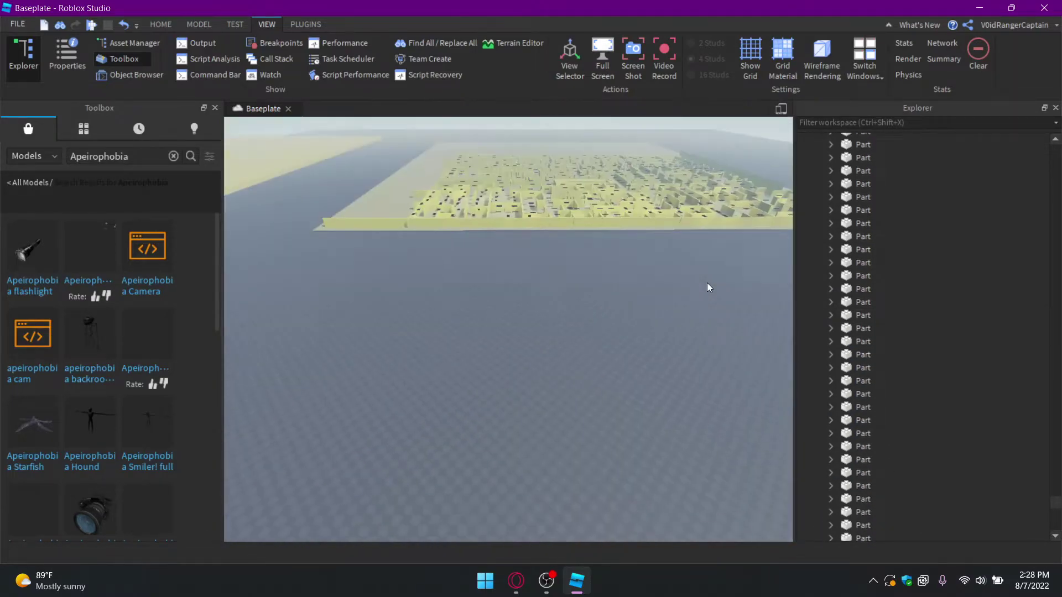
pyautogui.scroll(-2, 707, 283)
pyautogui.click(682, 227)
pyautogui.scroll(4, 966, 283)
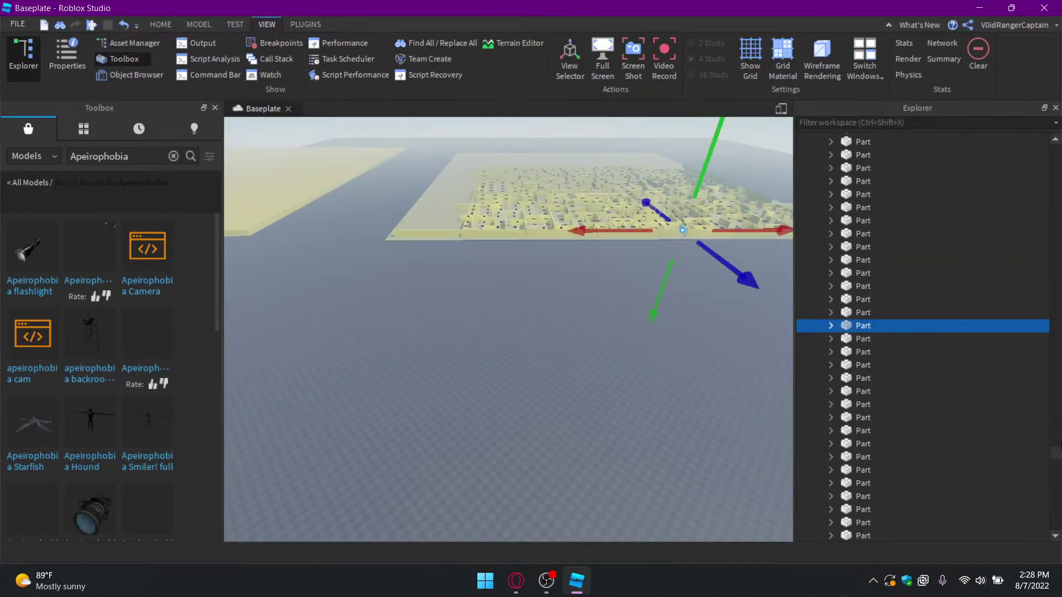
pyautogui.moveTo(1055, 455); pyautogui.dragTo(1060, 135)
pyautogui.click(817, 179)
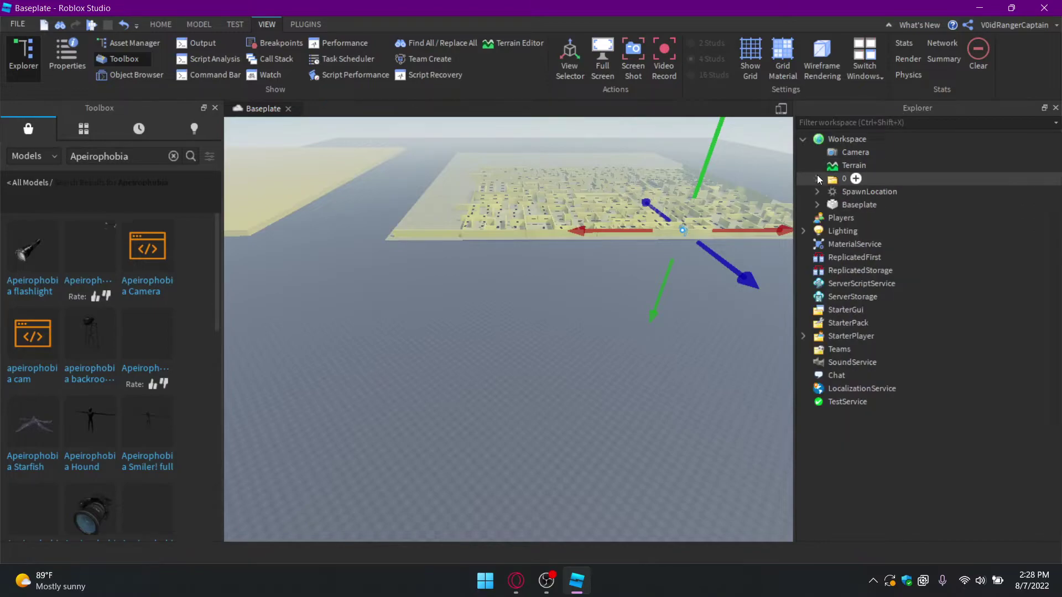
pyautogui.click(833, 182)
pyautogui.press('Delete')
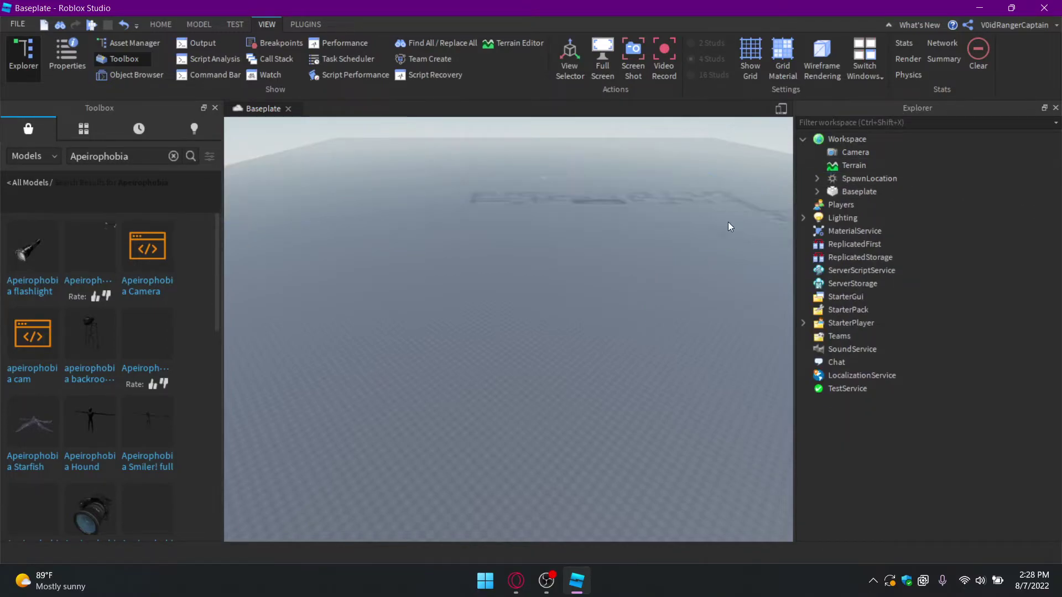
# Step: Insert the Apeirophobia Starfish model onto the baseplate and inspect its body and teeth at close range
pyautogui.moveTo(533, 265); pyautogui.dragTo(539, 252, button='right')
pyautogui.scroll(3, 540, 252)
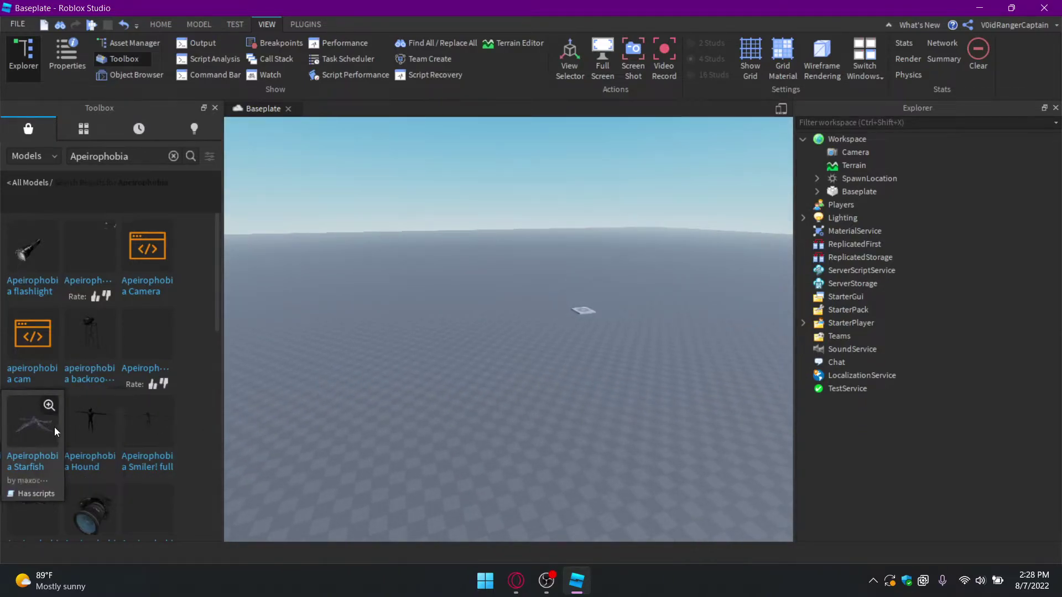
pyautogui.scroll(8, 645, 362)
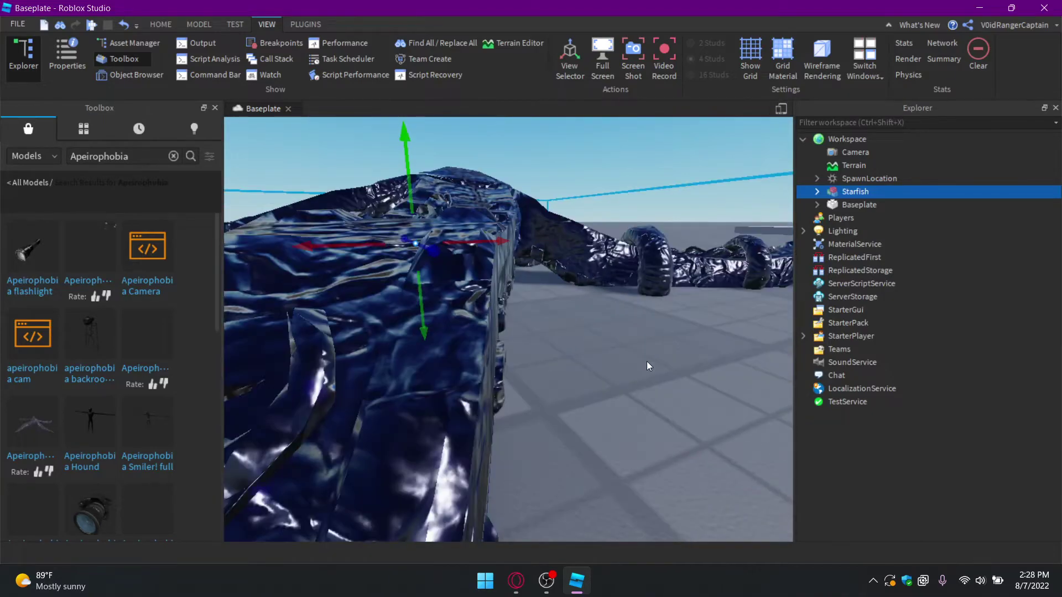
pyautogui.moveTo(647, 362); pyautogui.dragTo(642, 360, button='right')
pyautogui.scroll(3, 646, 361)
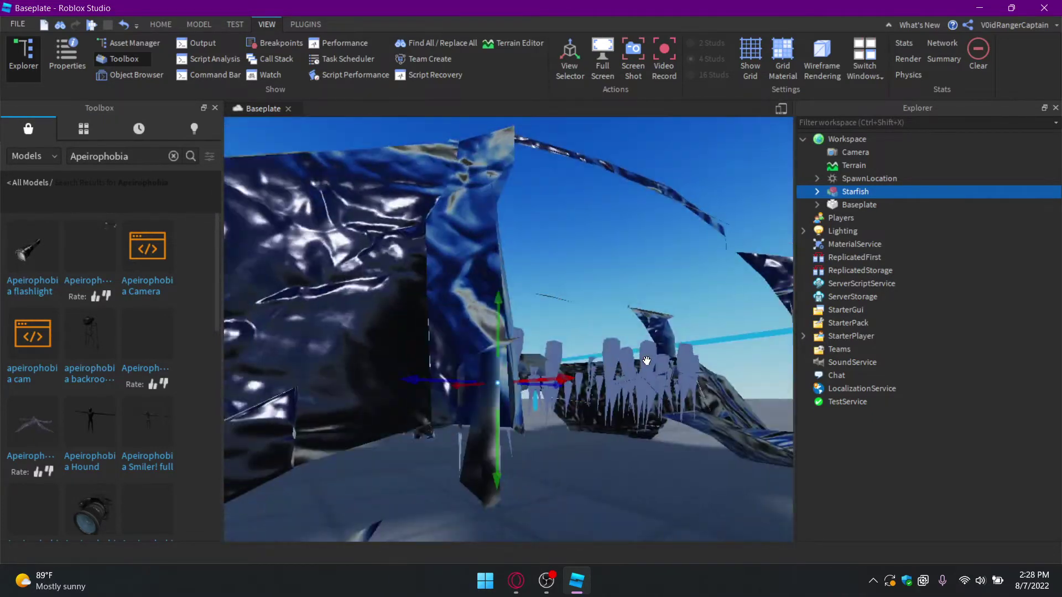
pyautogui.scroll(-6, 643, 360)
pyautogui.scroll(-3, 513, 409)
# Step: Raise the Starfish above the baseplate, deselect it and examine it from close up and farther away
pyautogui.moveTo(566, 271); pyautogui.dragTo(578, 154)
pyautogui.click(618, 411)
pyautogui.scroll(6, 618, 410)
pyautogui.moveTo(618, 411)
pyautogui.mouseDown(button='right')
pyautogui.moveTo(639, 398)
pyautogui.moveTo(623, 403)
pyautogui.mouseUp(button='right')
pyautogui.scroll(-7, 622, 400)
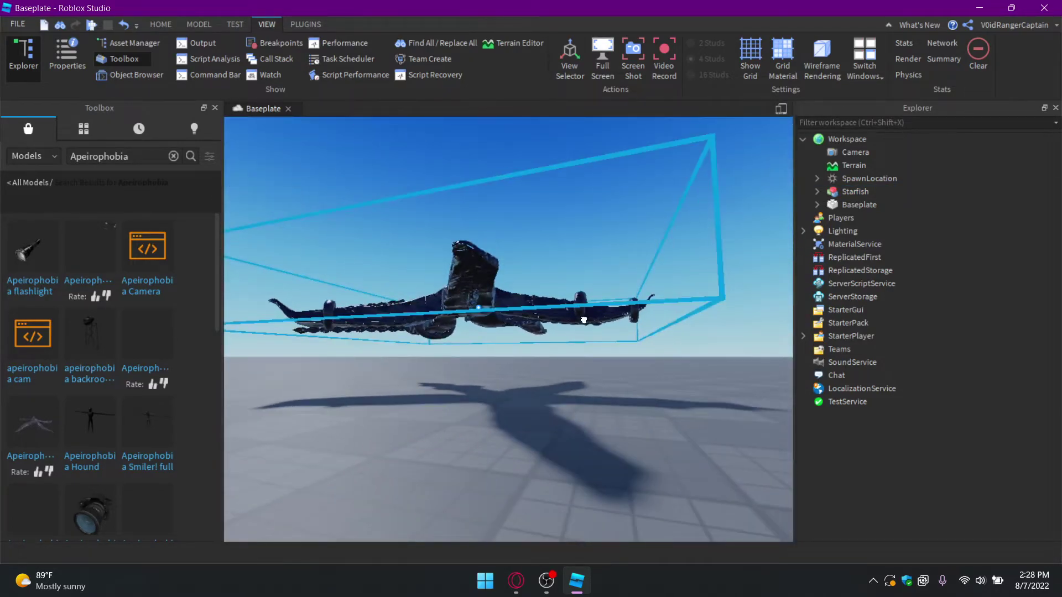
# Step: Select the raised Starfish, list its child objects in the hierarchy, collapse and deselect it, and examine it from farther away
pyautogui.click(584, 318)
pyautogui.scroll(4, 583, 318)
pyautogui.moveTo(583, 318); pyautogui.dragTo(601, 380, button='right')
pyautogui.scroll(-4, 583, 318)
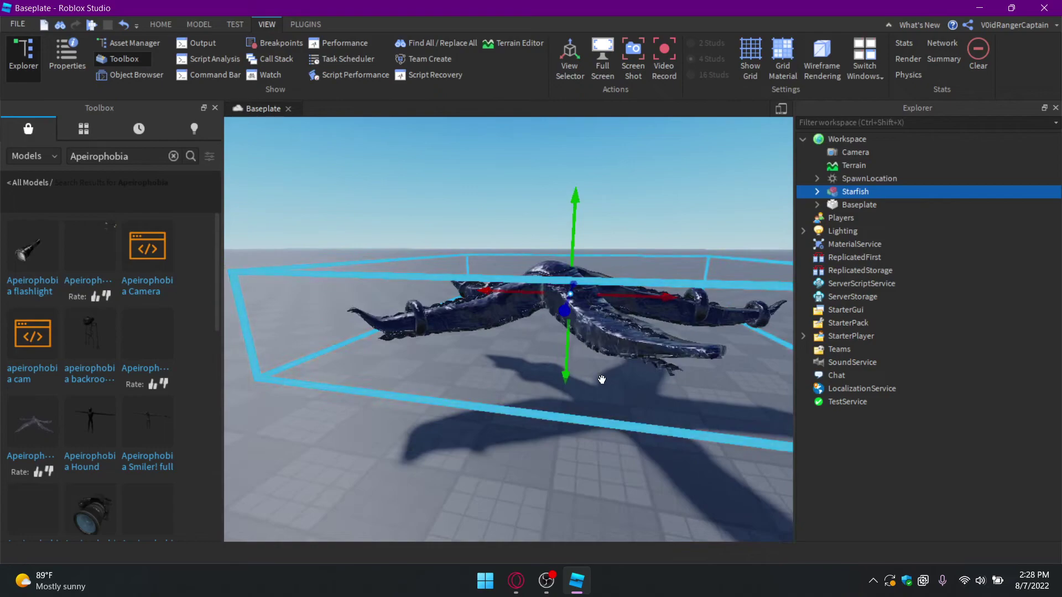
pyautogui.click(600, 458)
pyautogui.click(718, 297)
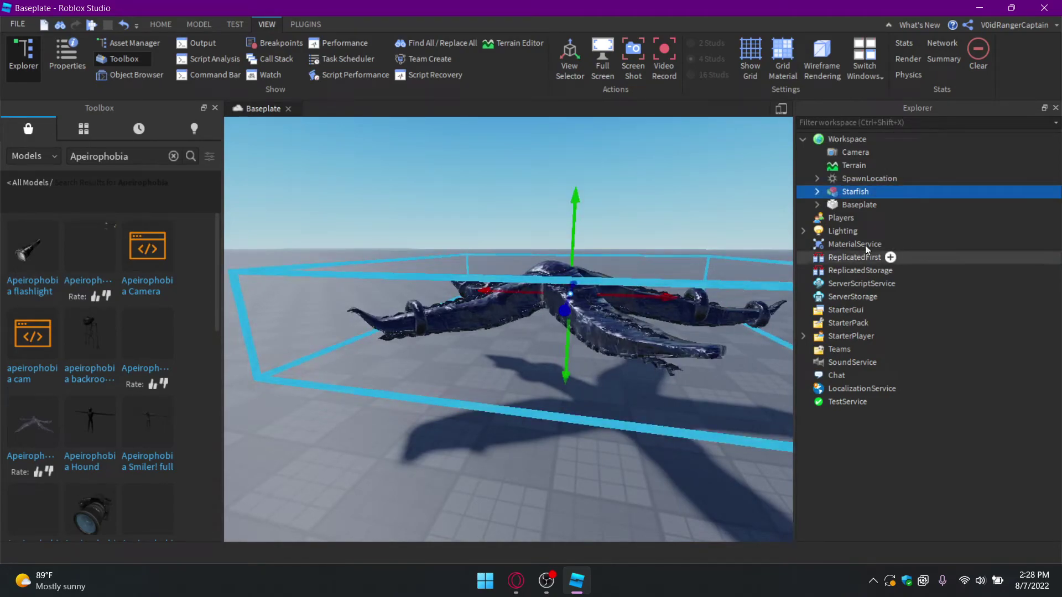
pyautogui.click(817, 191)
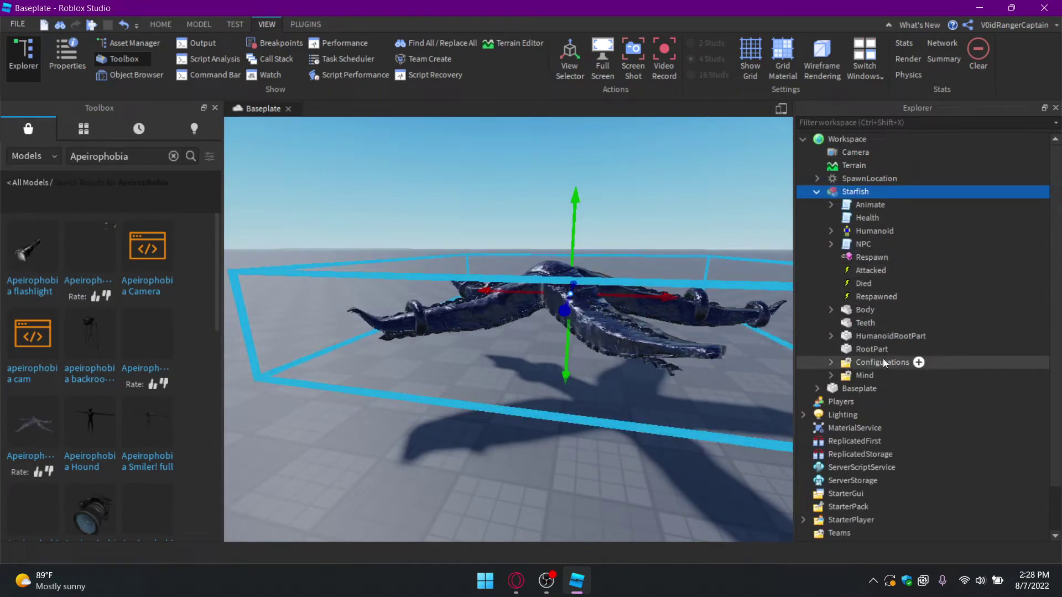
pyautogui.click(817, 192)
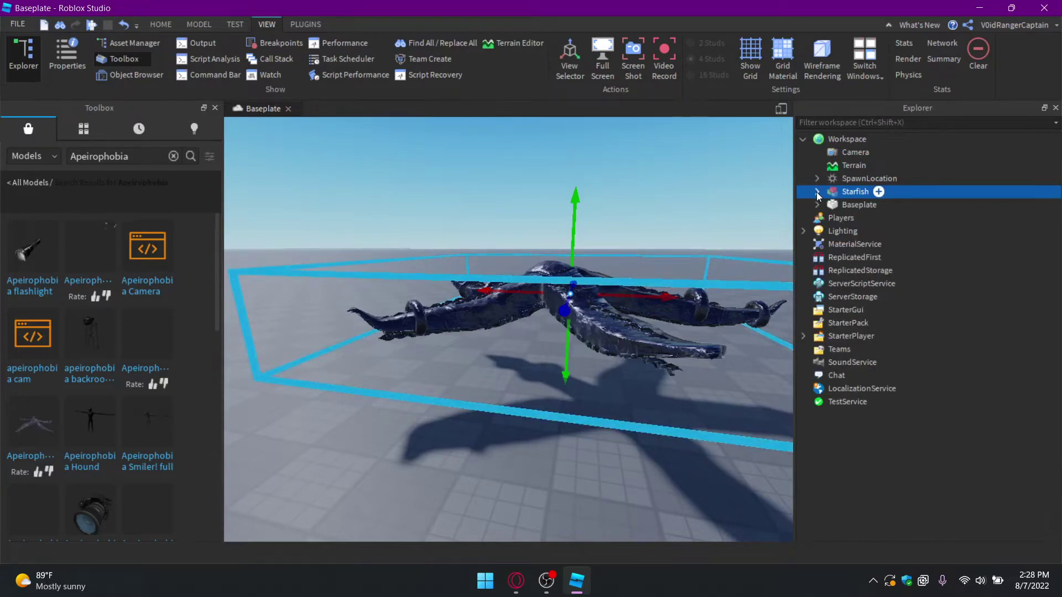
pyautogui.click(524, 455)
pyautogui.moveTo(524, 455); pyautogui.dragTo(586, 386, button='right')
pyautogui.scroll(-2, 353, 200)
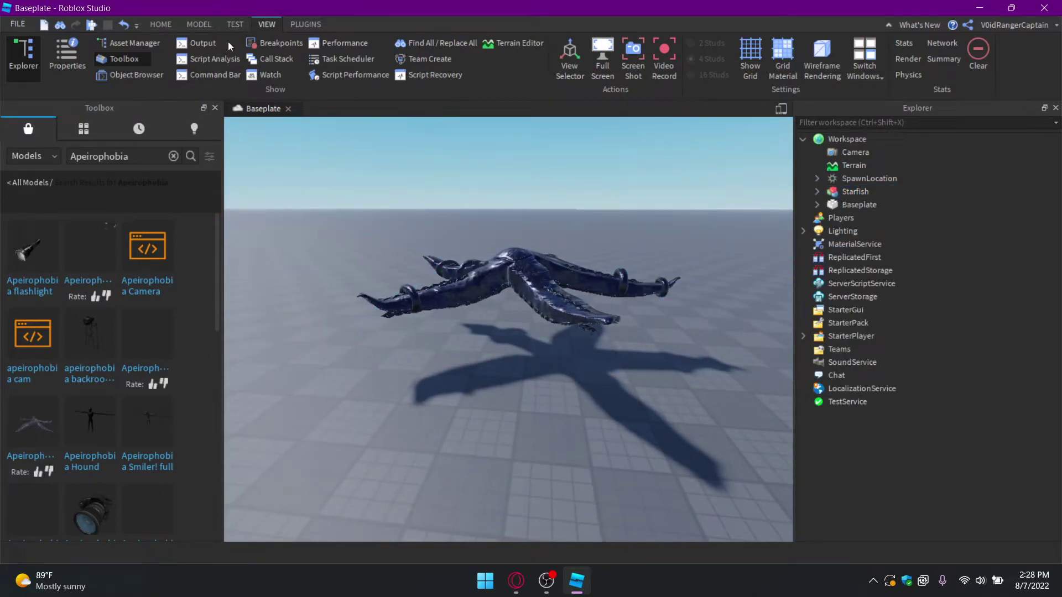
# Step: Start a simulation in Run mode and examine the Starfish lying on the baseplate
pyautogui.click(238, 26)
pyautogui.click(160, 26)
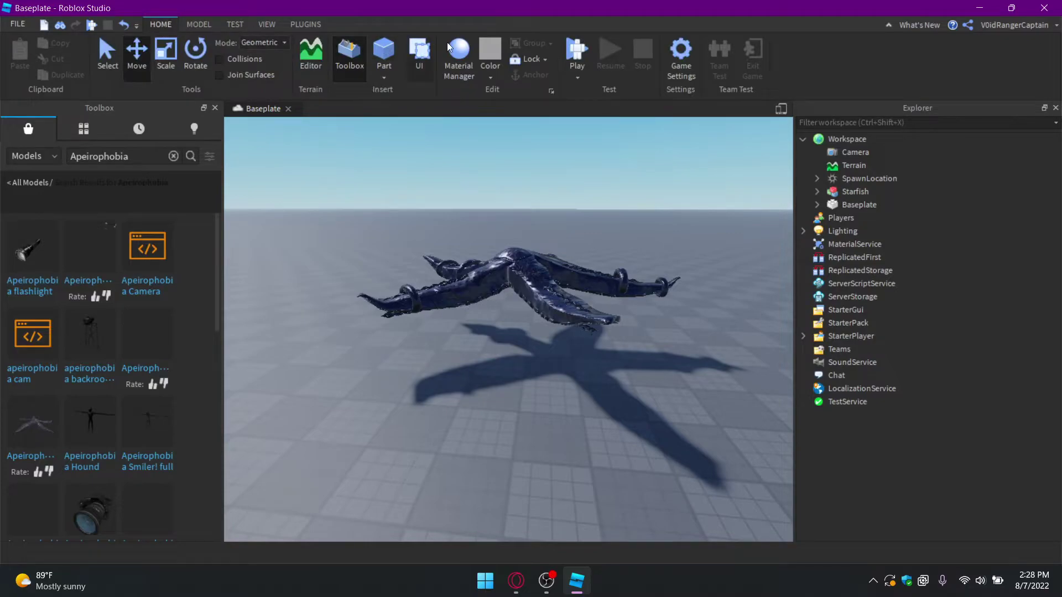
pyautogui.click(587, 75)
pyautogui.click(596, 117)
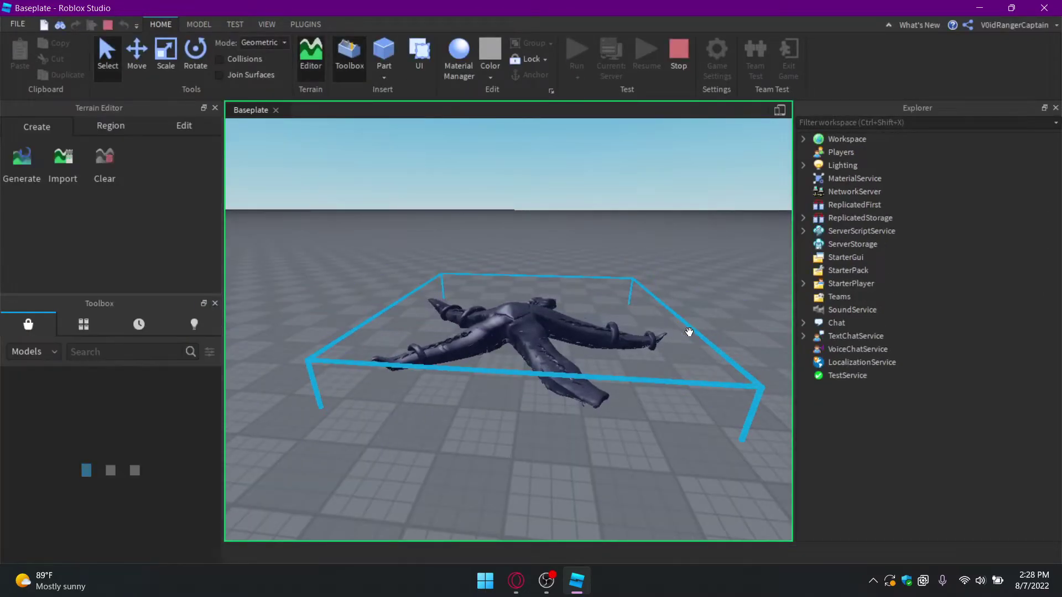
pyautogui.click(589, 323)
pyautogui.scroll(5, 578, 360)
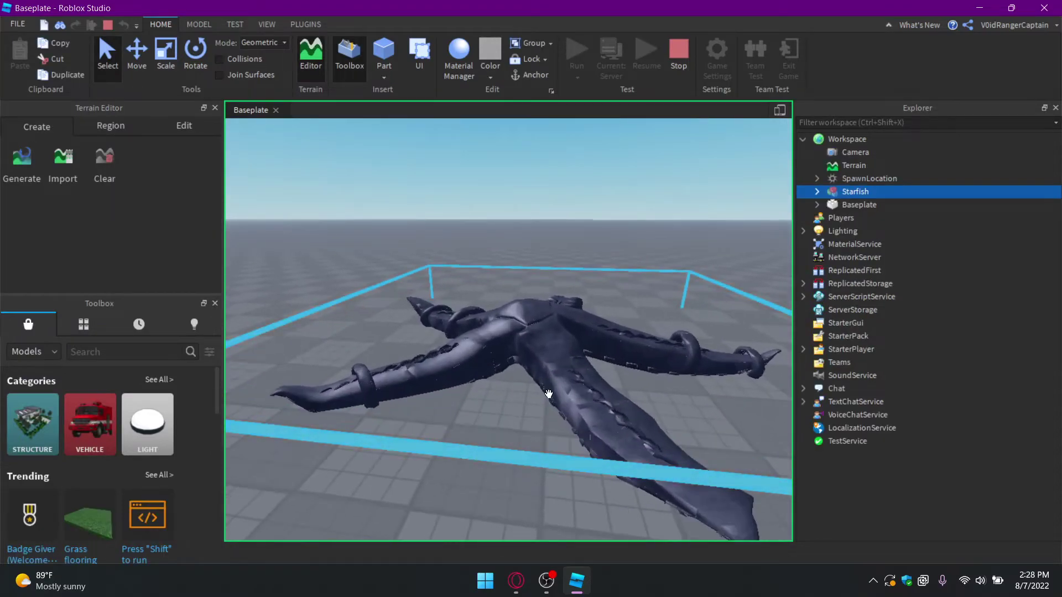
pyautogui.scroll(-2, 488, 365)
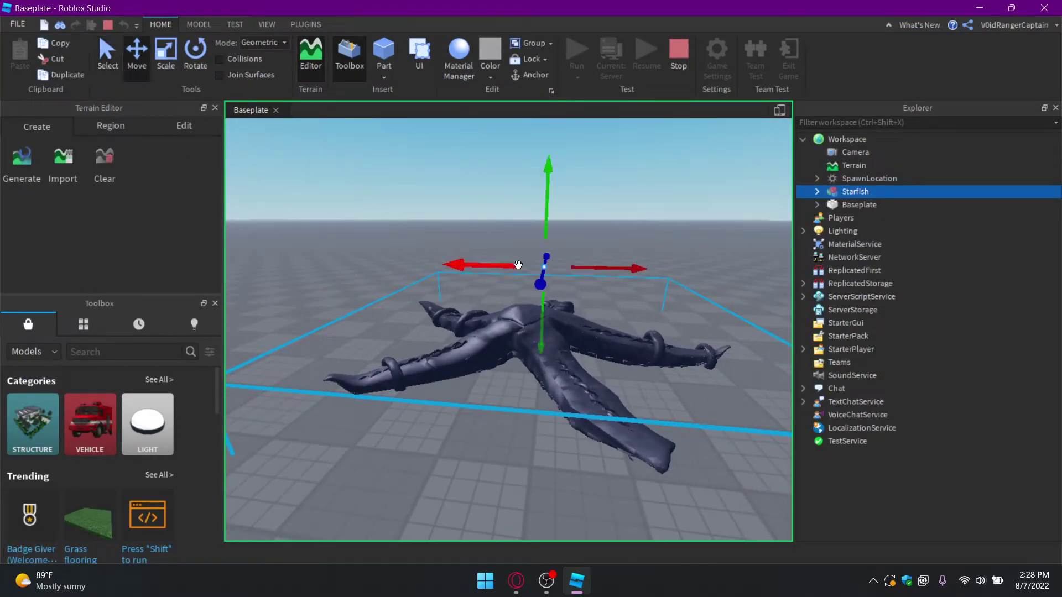
pyautogui.scroll(-3, 543, 213)
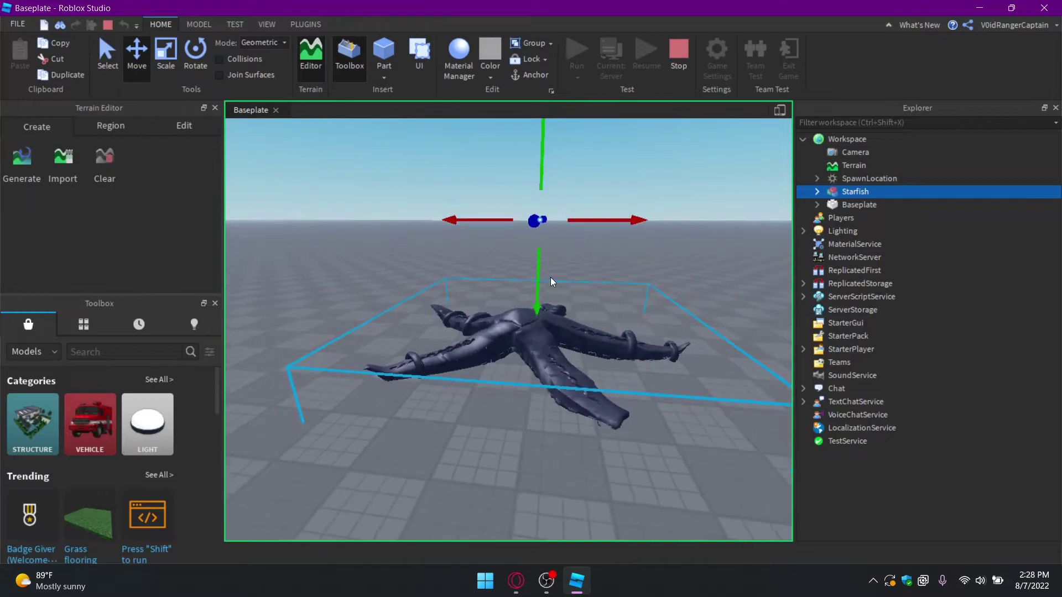
# Step: Try to move the Starfish vertically during the simulation, then stop the simulation
pyautogui.moveTo(530, 289); pyautogui.dragTo(528, 395)
pyautogui.press('f')
pyautogui.press('f')
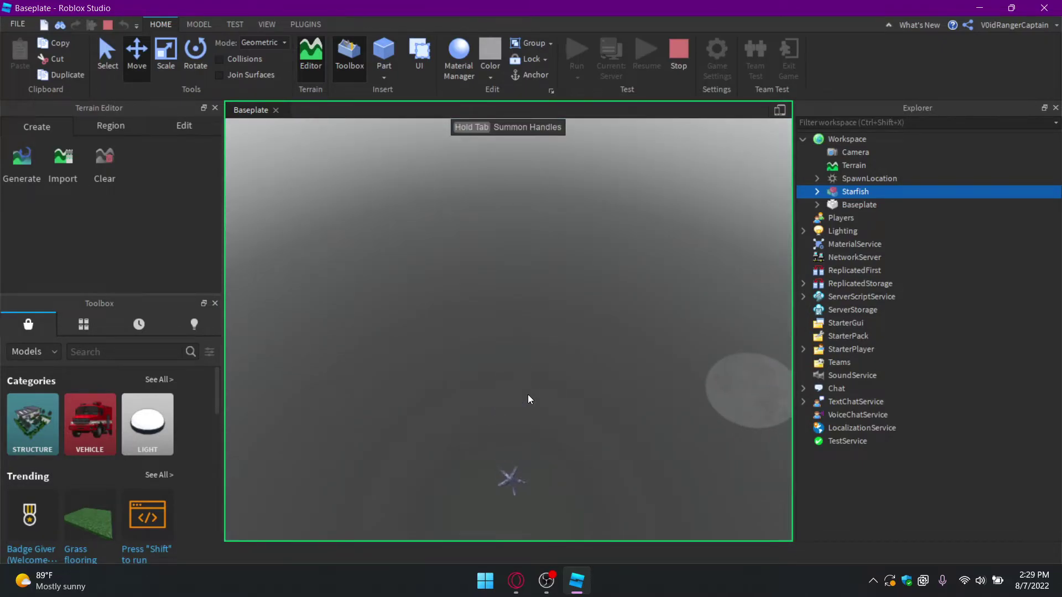
pyautogui.moveTo(528, 394); pyautogui.dragTo(534, 378, button='right')
pyautogui.press('e')
pyautogui.press('Delete')
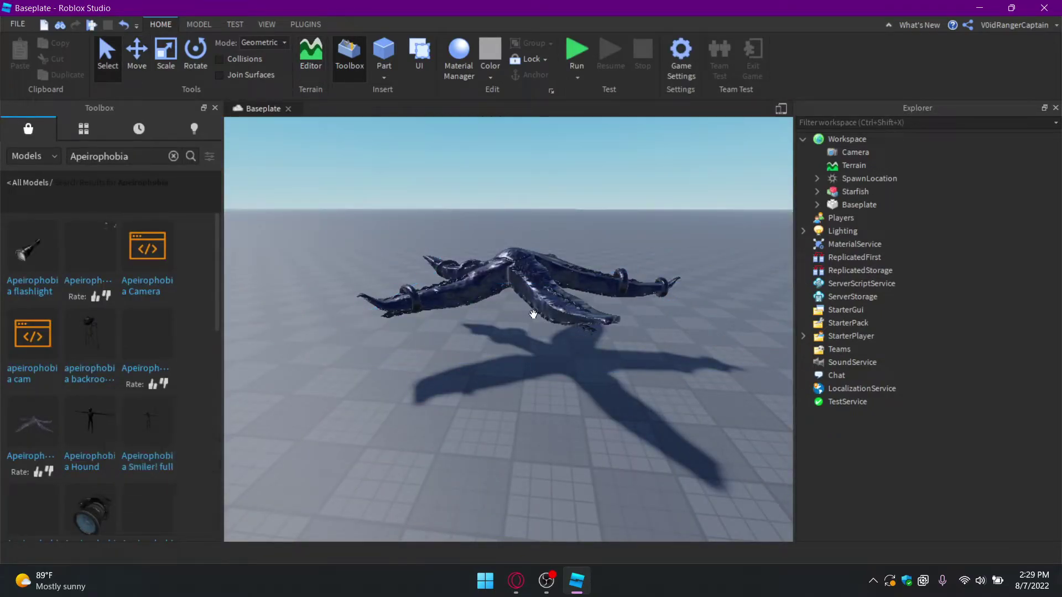
# Step: Delete the Starfish from the baseplate and insert the Apeirophobia Hound model, viewing its head up close
pyautogui.click(617, 258)
pyautogui.press('Delete')
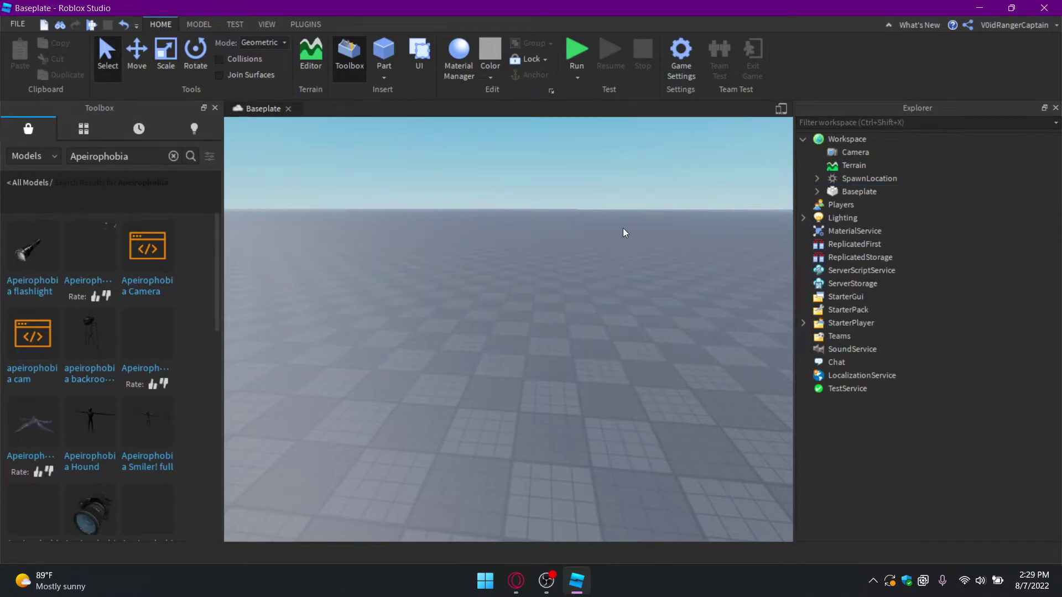
pyautogui.click(108, 434)
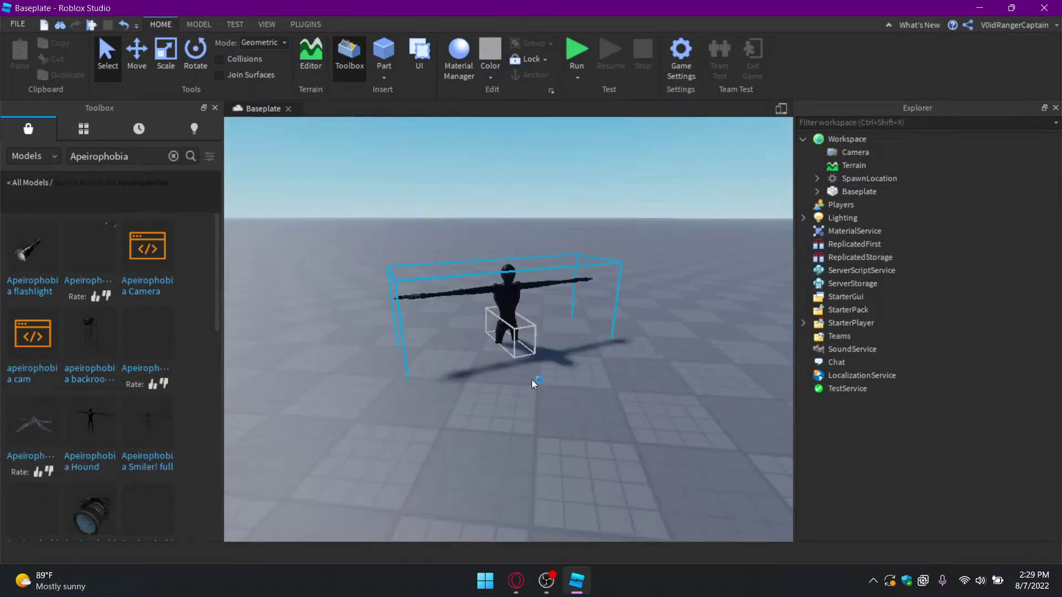
pyautogui.press('f')
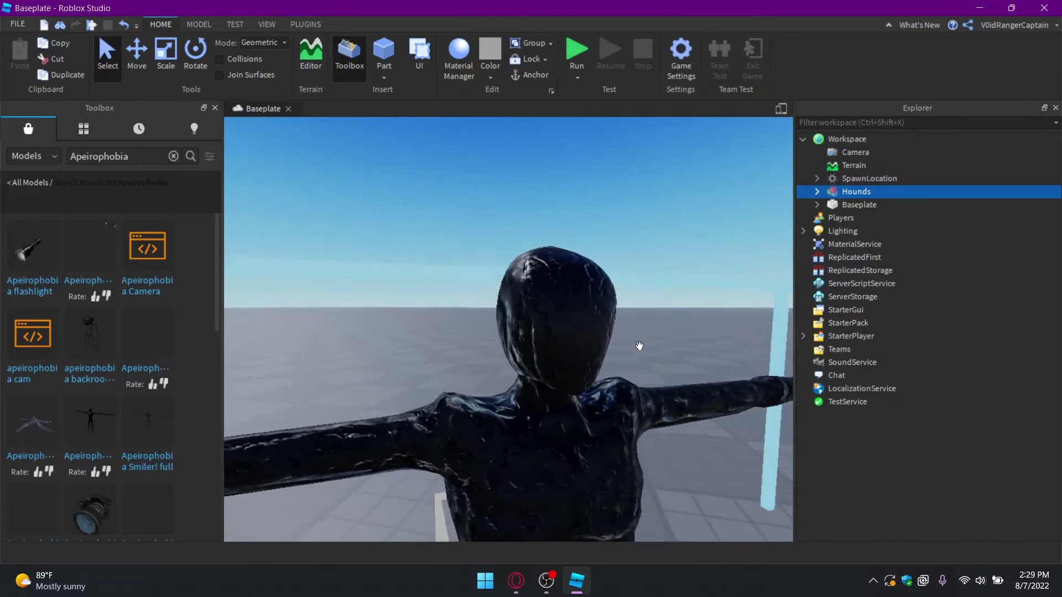
pyautogui.moveTo(639, 345); pyautogui.dragTo(639, 346, button='right')
# Step: Replace the Hounds model with the apeirophobia backrooms Bacteria monster and inspect its head and wiry body
pyautogui.press('Delete')
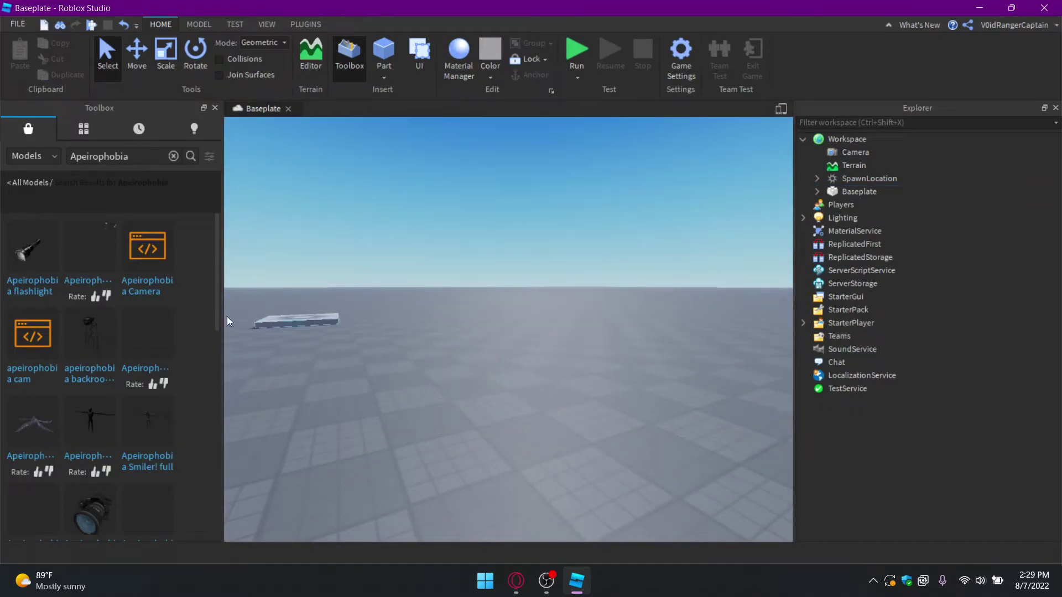
pyautogui.click(83, 340)
pyautogui.press('f')
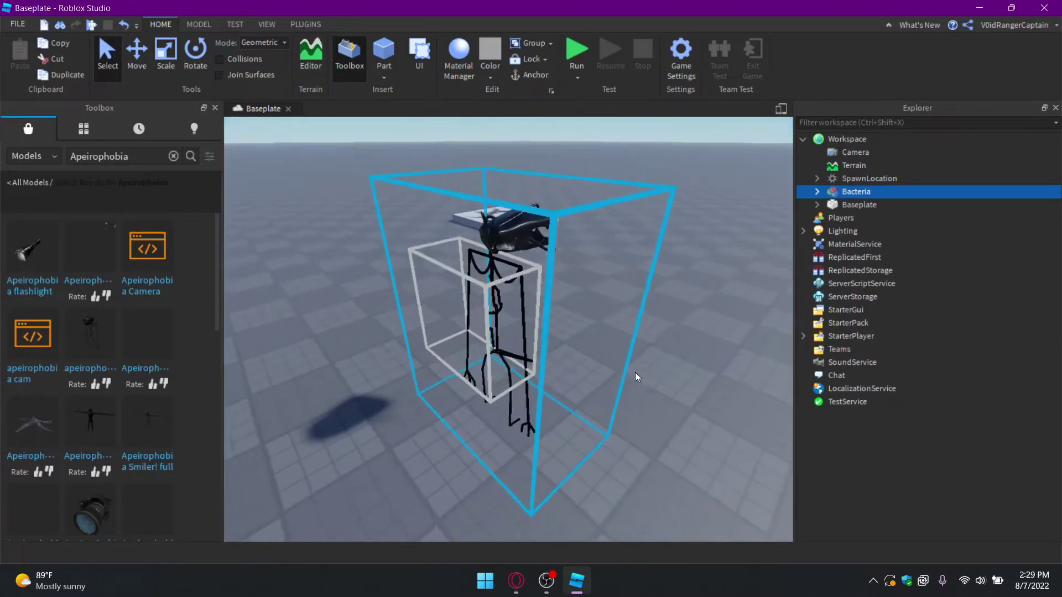
pyautogui.scroll(3, 635, 373)
pyautogui.moveTo(635, 373); pyautogui.dragTo(634, 371, button='right')
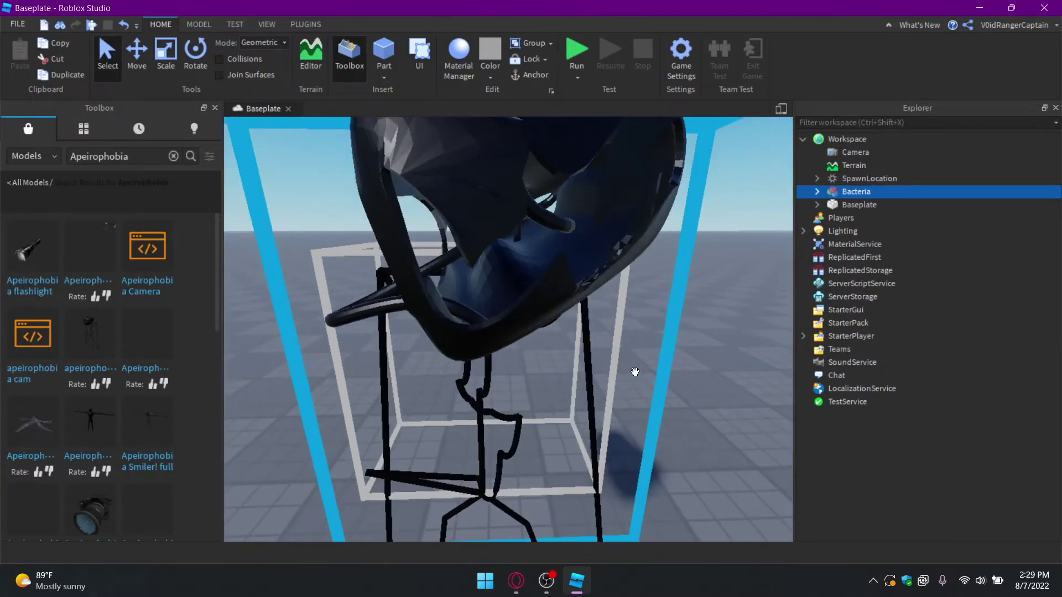
pyautogui.scroll(-8, 635, 372)
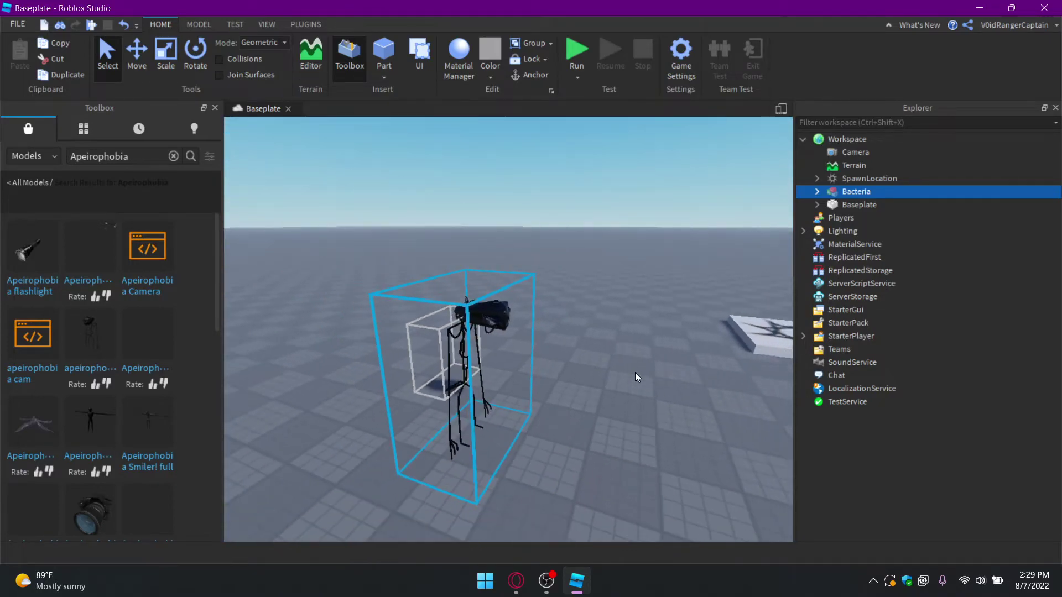
# Step: Delete the Bacteria model and insert the Apeirophobia Poolrooms Ambience sound
pyautogui.press('Delete')
pyautogui.scroll(-4, 89, 426)
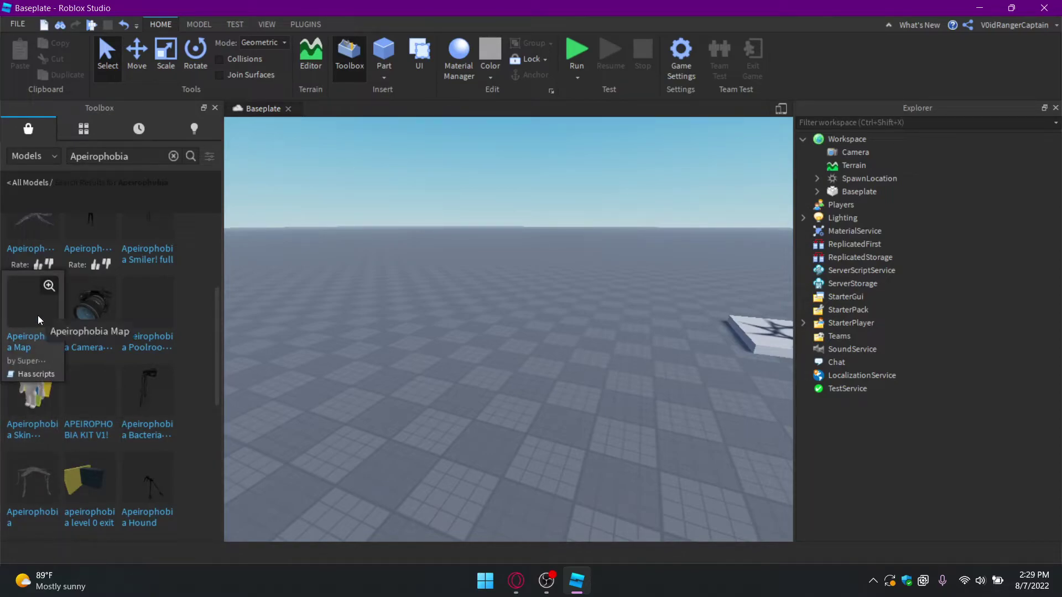
pyautogui.click(149, 308)
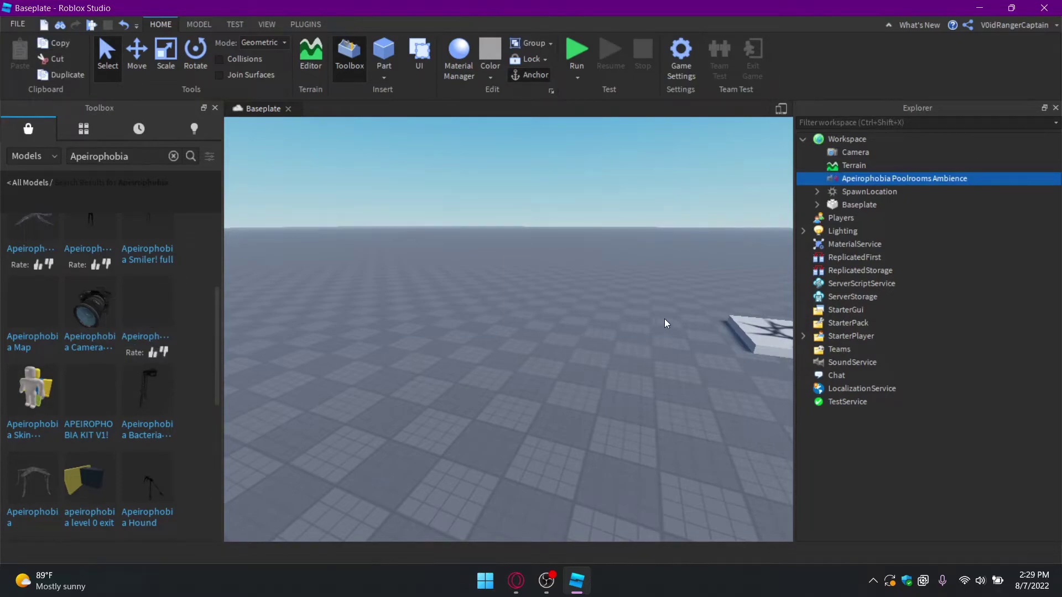
# Step: Delete the Apeirophobia Poolrooms Ambience sound and insert the grey Apeirophobia starfish model that stands on legs
pyautogui.press('Delete')
pyautogui.scroll(-3, 74, 400)
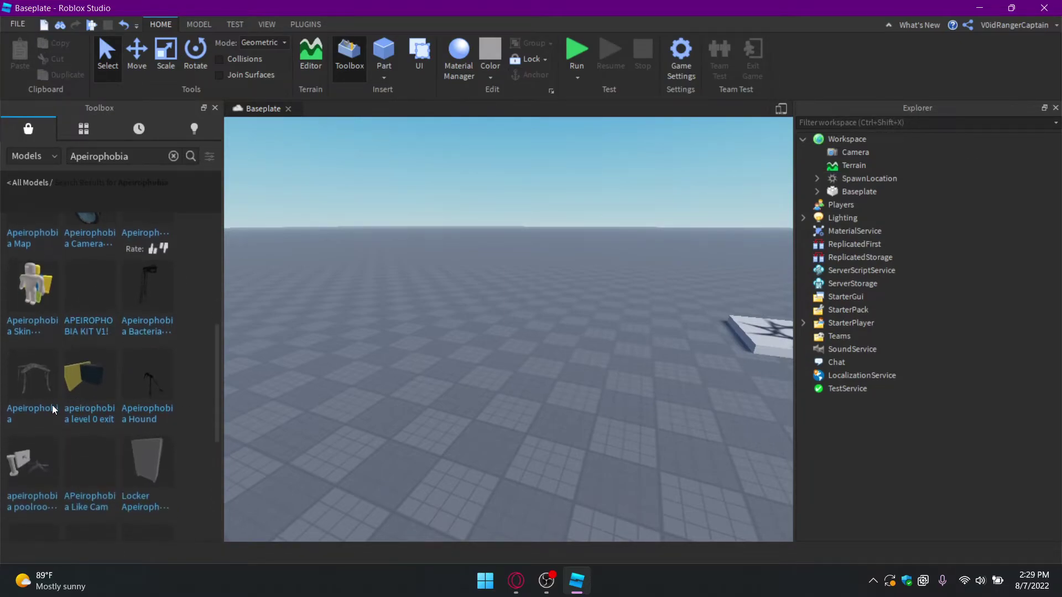
pyautogui.click(40, 380)
pyautogui.scroll(10, 587, 375)
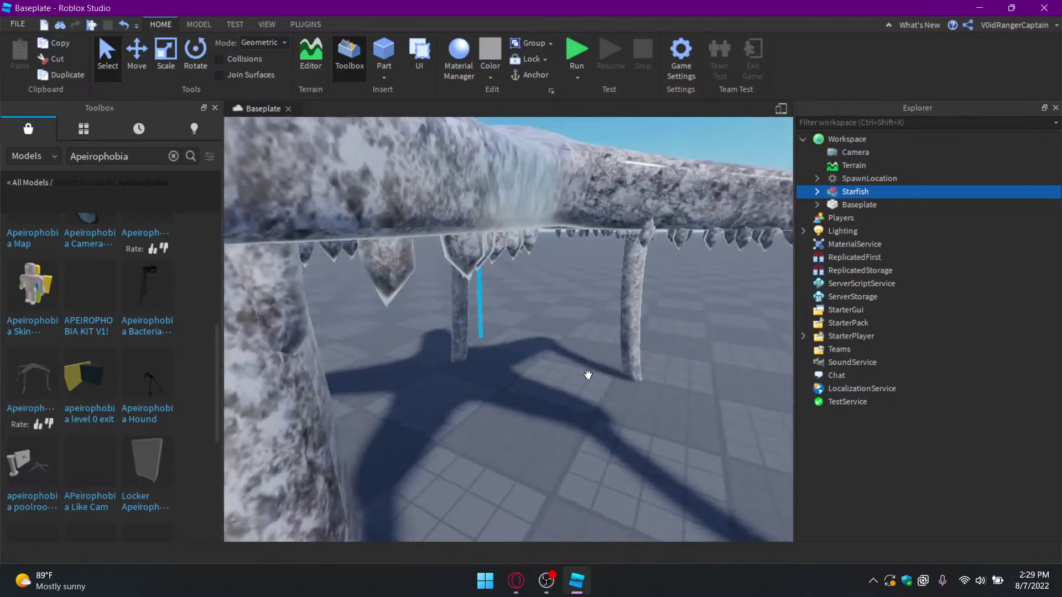
# Step: Examine the grey Starfish's toothed underside up close and its legs and overall shape from above
pyautogui.scroll(10, 588, 375)
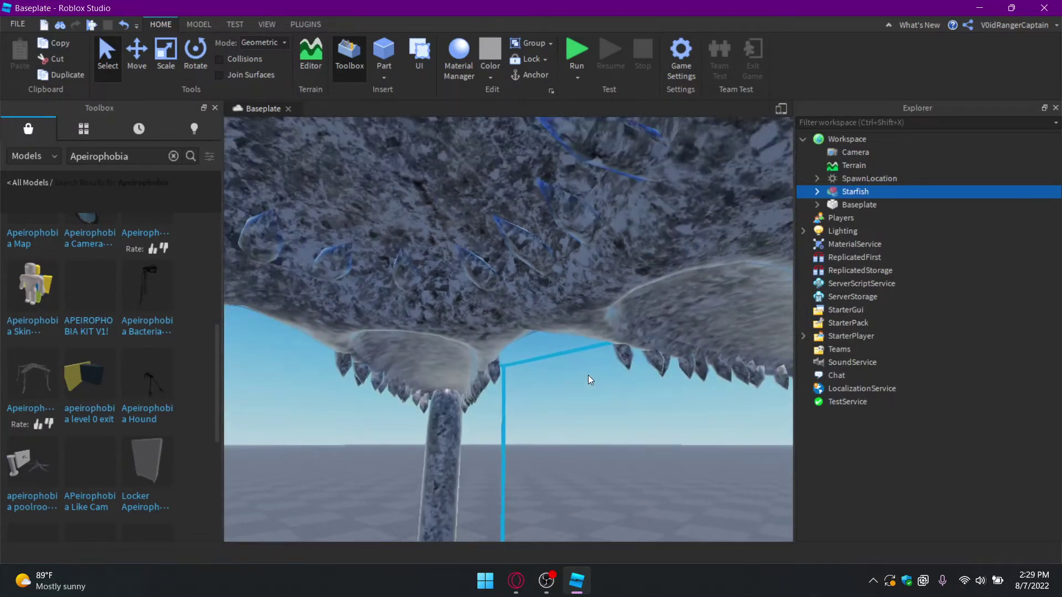
pyautogui.scroll(-8, 588, 375)
pyautogui.moveTo(588, 374); pyautogui.dragTo(530, 358, button='right')
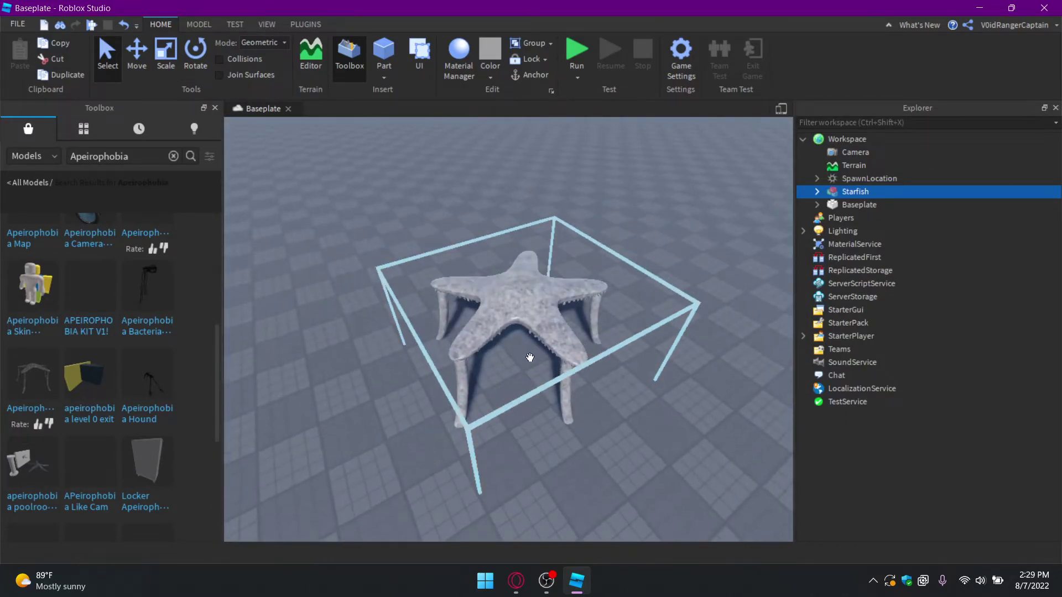
pyautogui.moveTo(545, 336); pyautogui.dragTo(526, 323)
pyautogui.scroll(3, 443, 376)
pyautogui.scroll(-3, 458, 323)
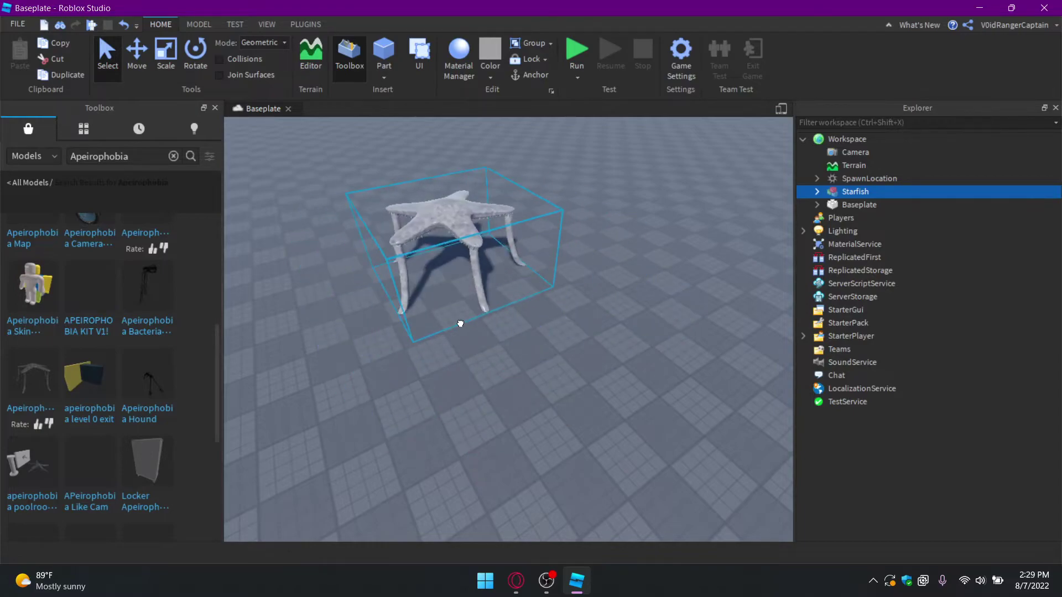
pyautogui.scroll(4, 425, 421)
# Step: Delete the grey Starfish and insert the apeirophobia poolrooms model with the pillar, arrow wall and dark starfish
pyautogui.press('Delete')
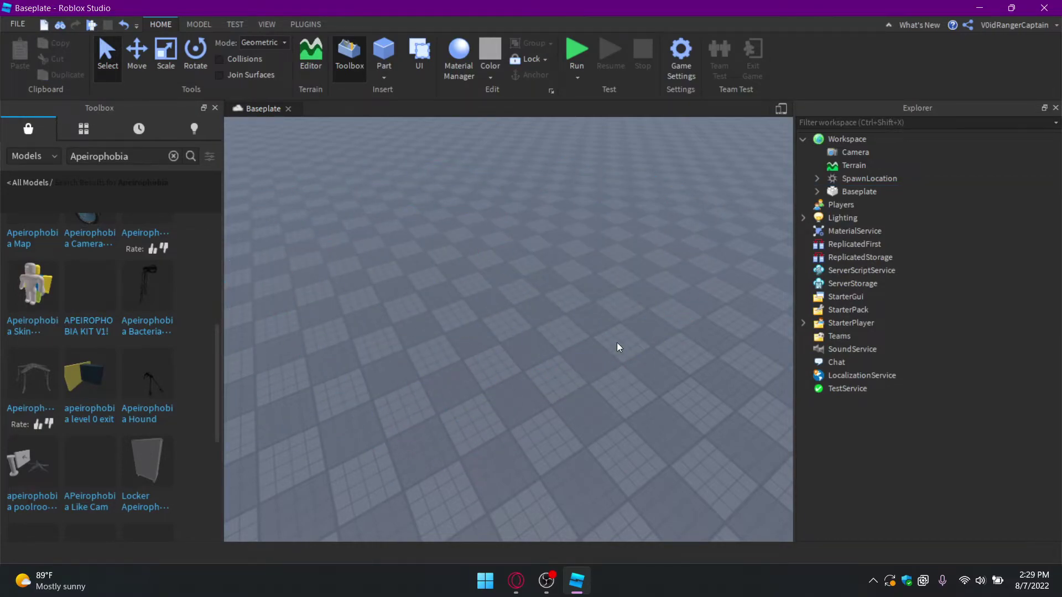
pyautogui.click(26, 468)
pyautogui.press('f')
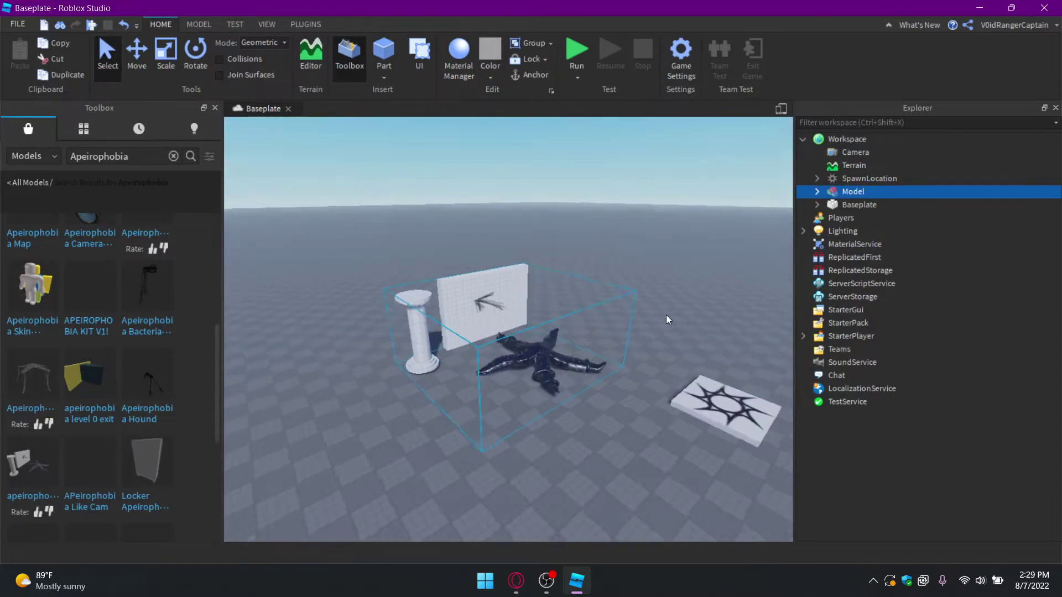
# Step: Delete the poolrooms model and insert the Apeirophobia Level 11 (Leak) map into the Workspace
pyautogui.press('Delete')
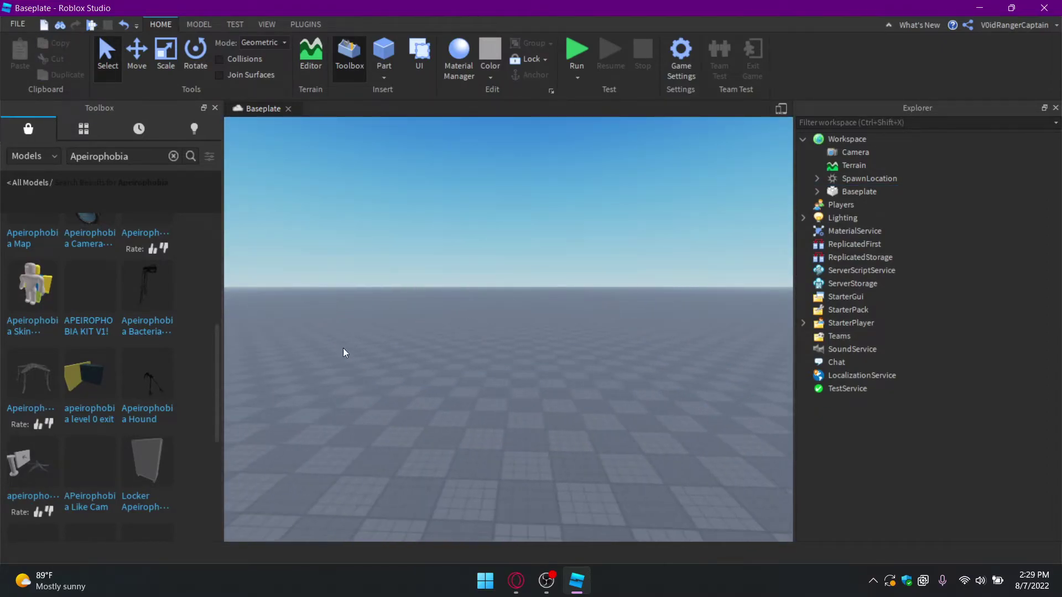
pyautogui.scroll(-5, 134, 405)
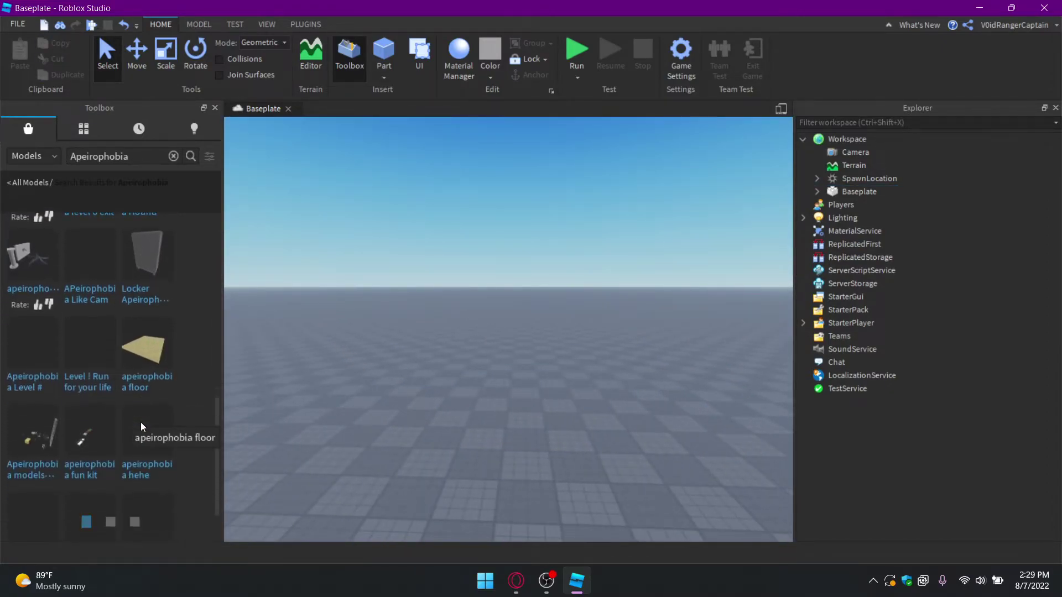
pyautogui.scroll(-3, 141, 422)
pyautogui.scroll(-3, 154, 428)
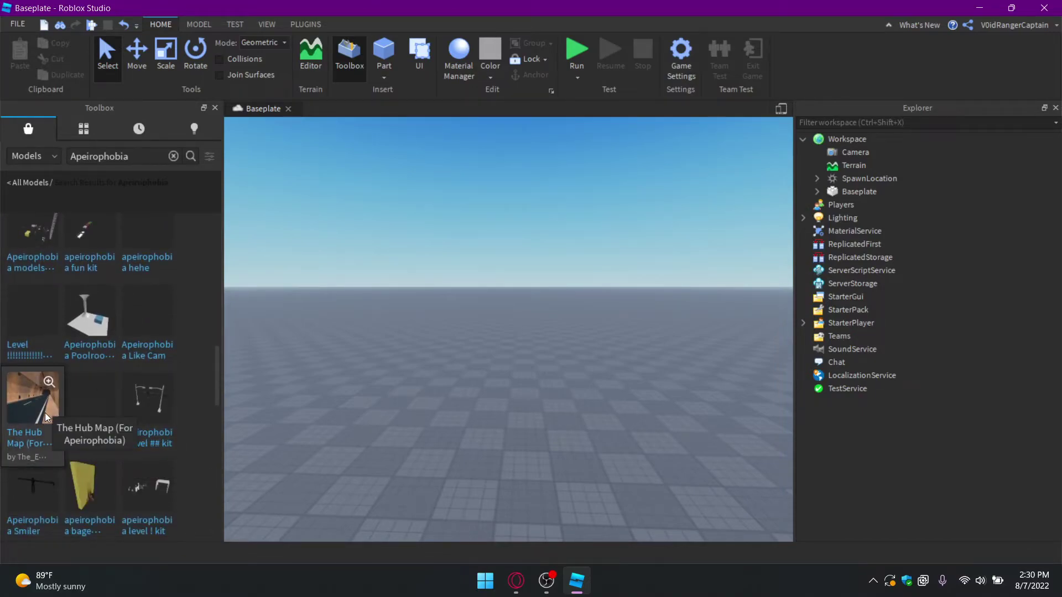
pyautogui.scroll(-3, 139, 439)
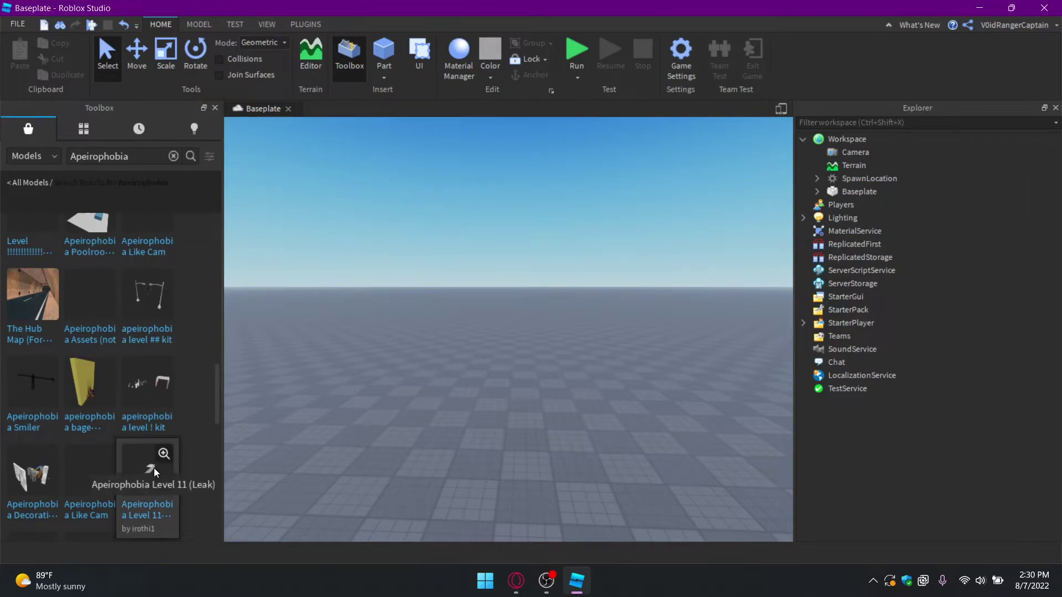
pyautogui.scroll(-3, 154, 468)
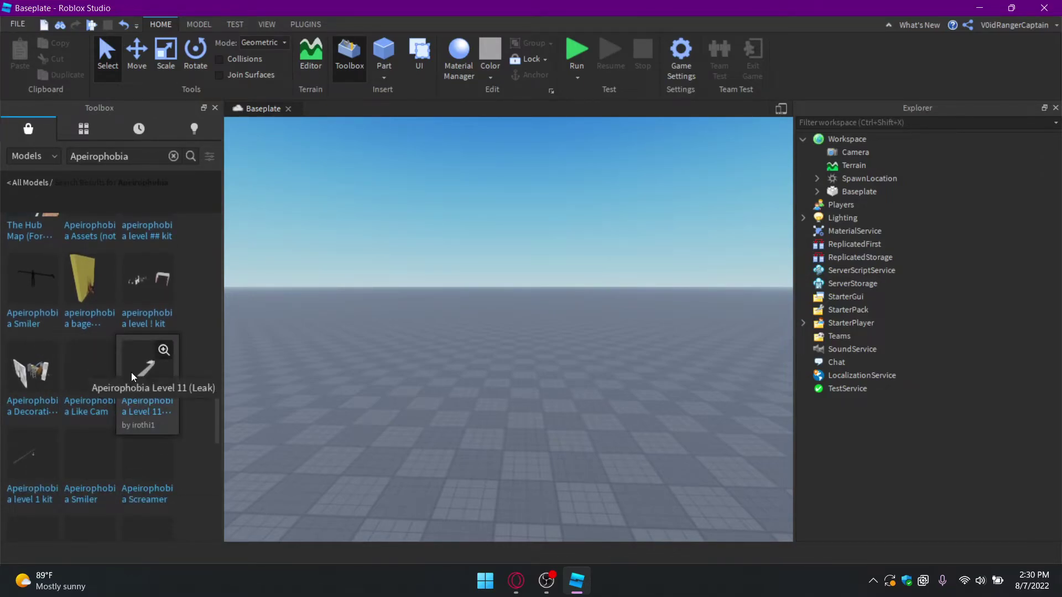
pyautogui.moveTo(131, 373); pyautogui.dragTo(530, 350)
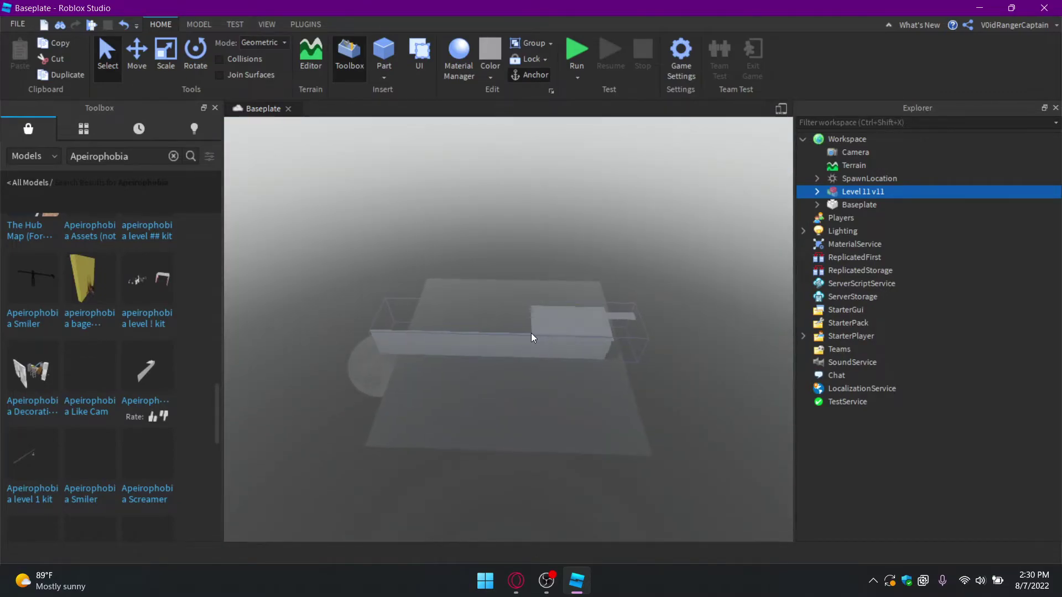
pyautogui.scroll(3, 571, 350)
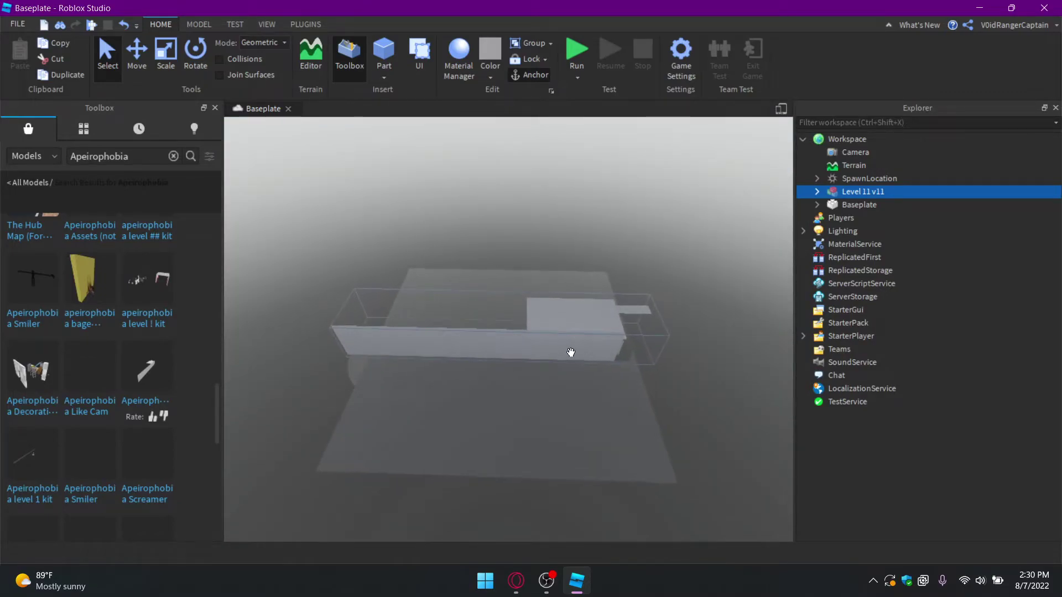
# Step: Examine the Level 11 map from its outer shell to the tall crate shelving inside the warehouse hall
pyautogui.scroll(4, 572, 346)
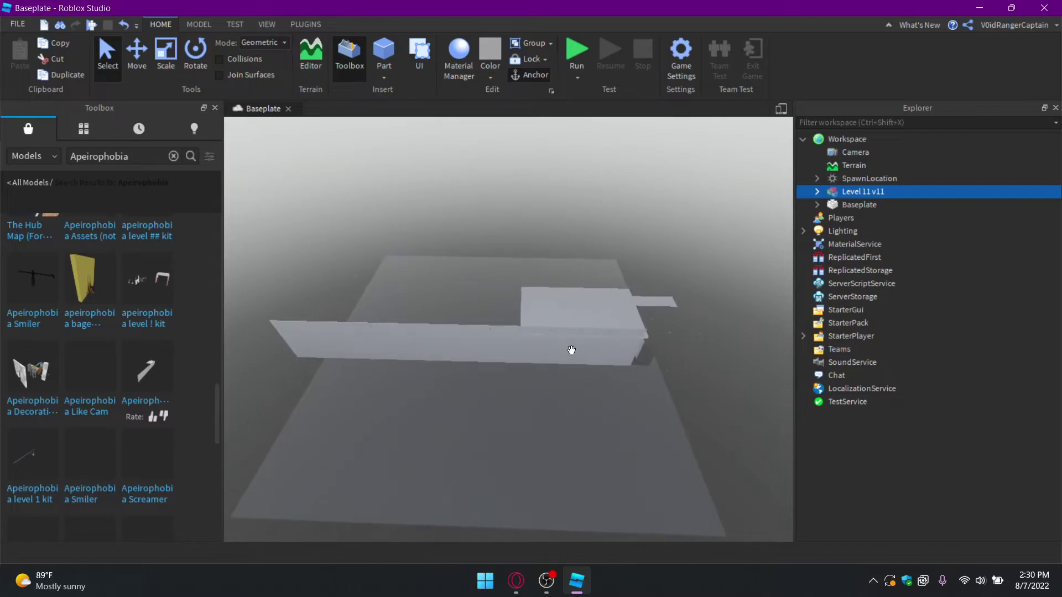
pyautogui.scroll(4, 576, 334)
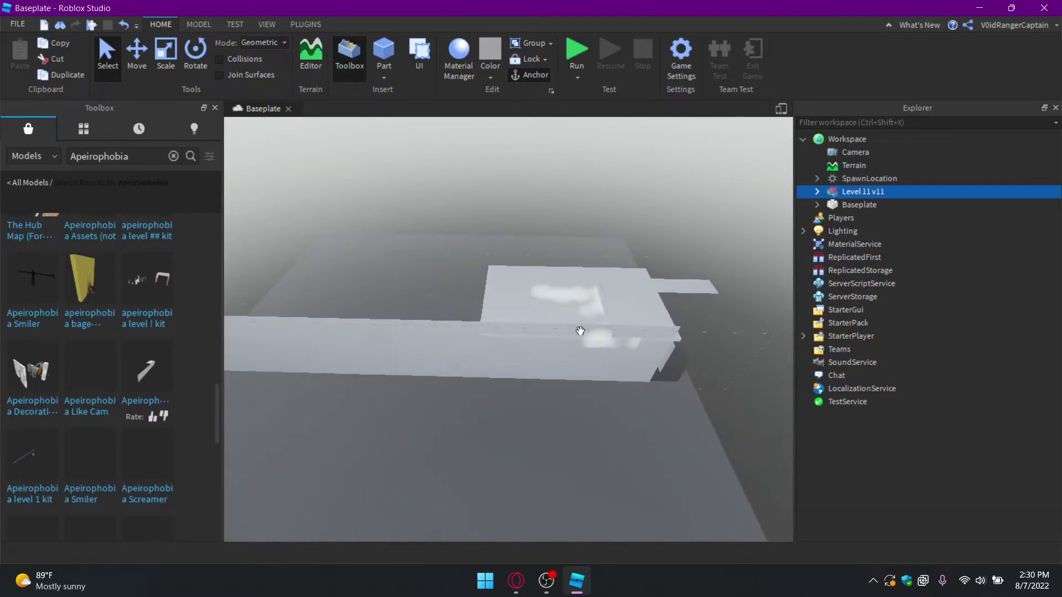
pyautogui.scroll(5, 575, 331)
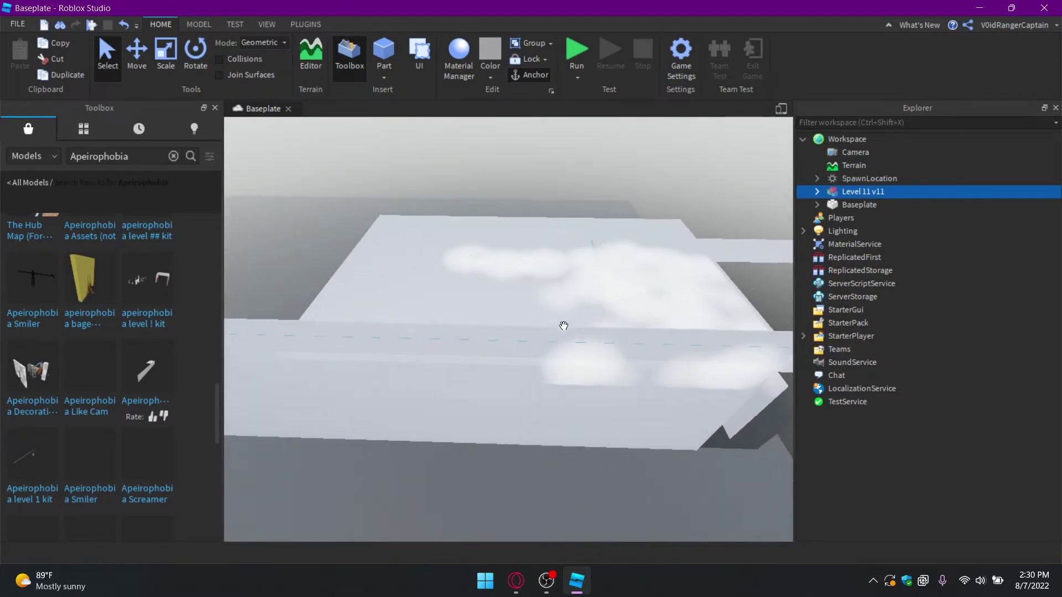
pyautogui.scroll(5, 556, 334)
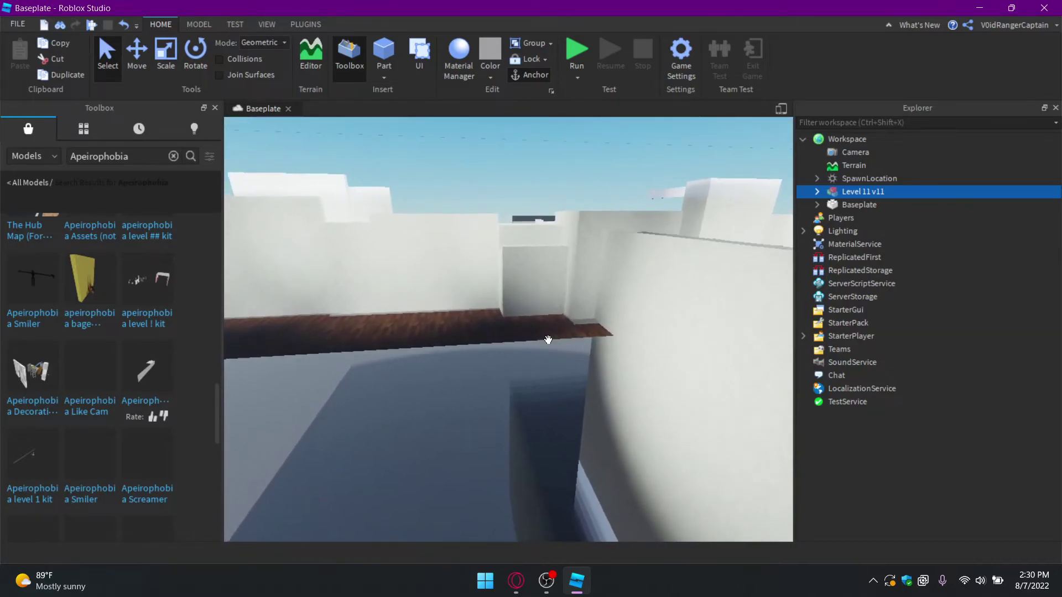
pyautogui.scroll(6, 553, 325)
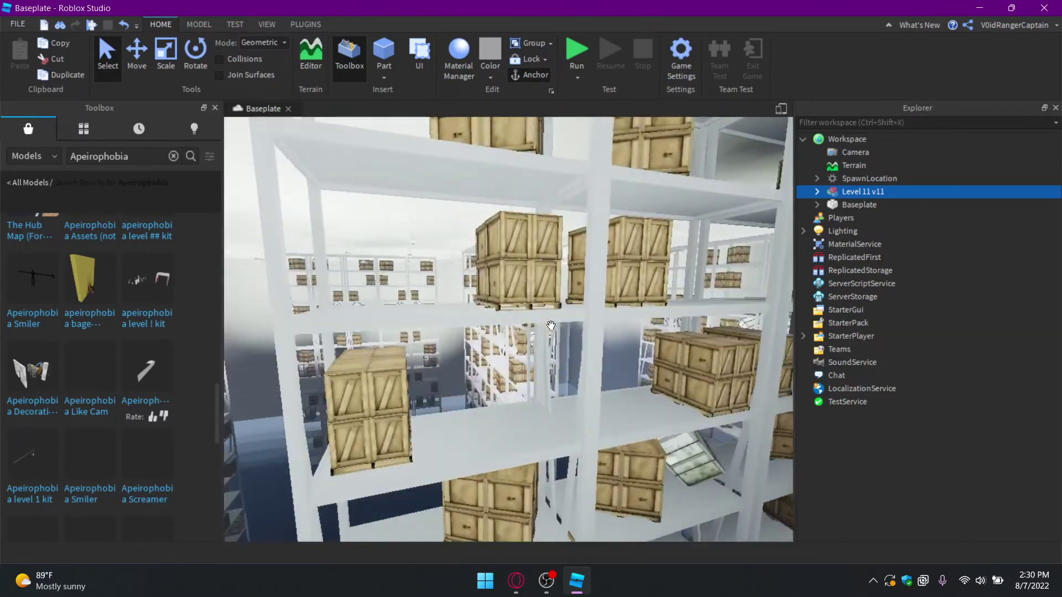
pyautogui.scroll(6, 534, 319)
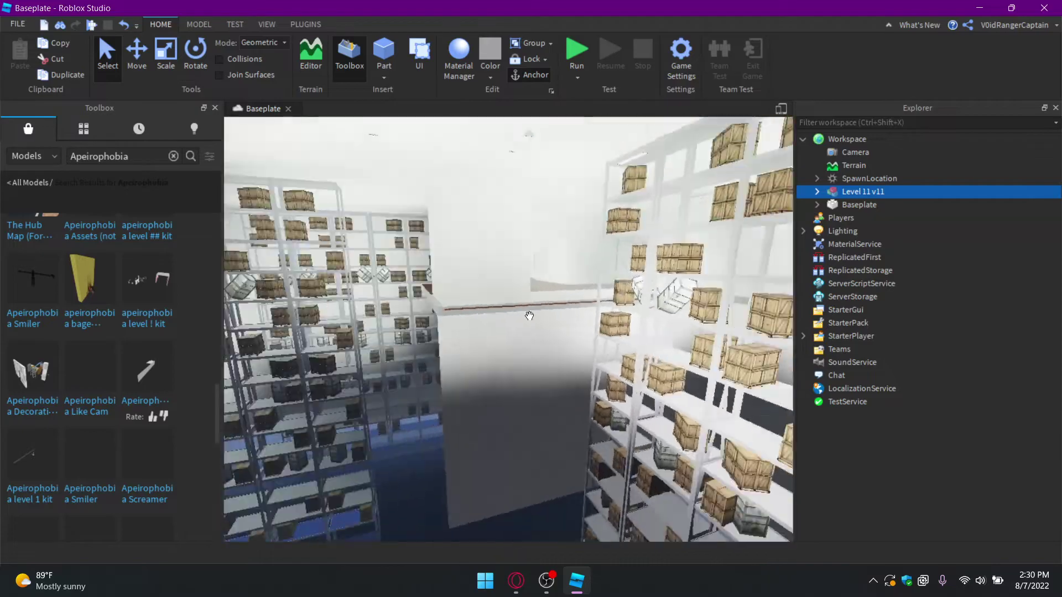
pyautogui.scroll(6, 533, 316)
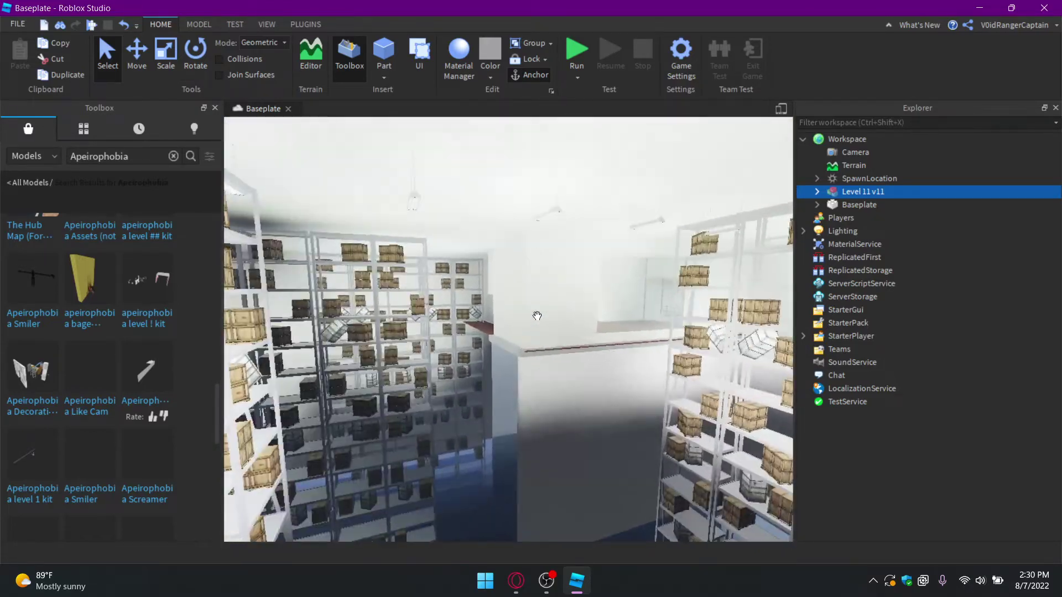
# Step: Look through Level 11's wood-floored room, blue-carpeted office corridors and the opening overlooking the crate shelves
pyautogui.scroll(6, 536, 316)
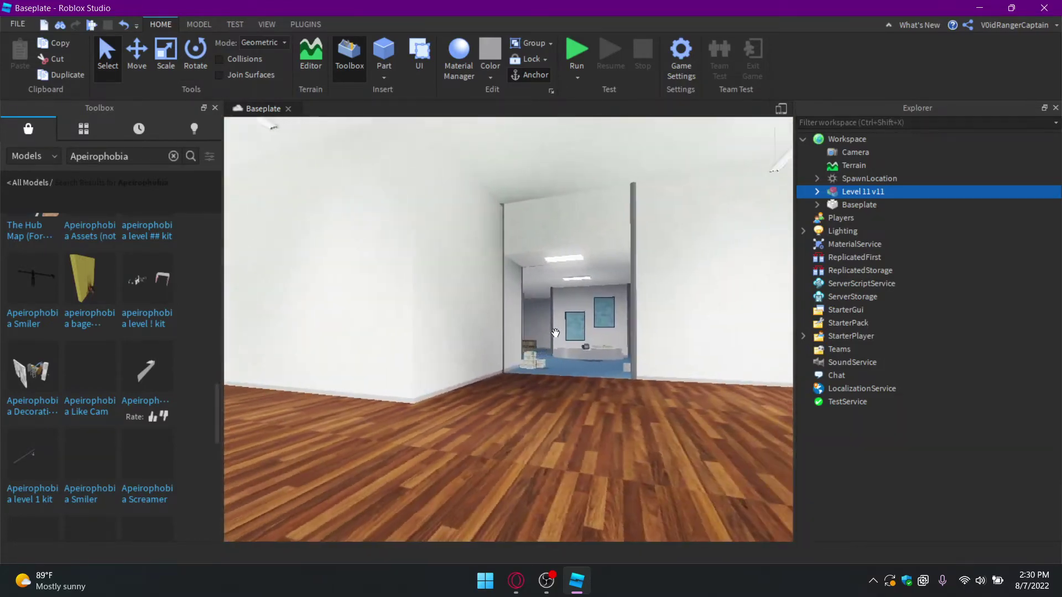
pyautogui.scroll(6, 556, 326)
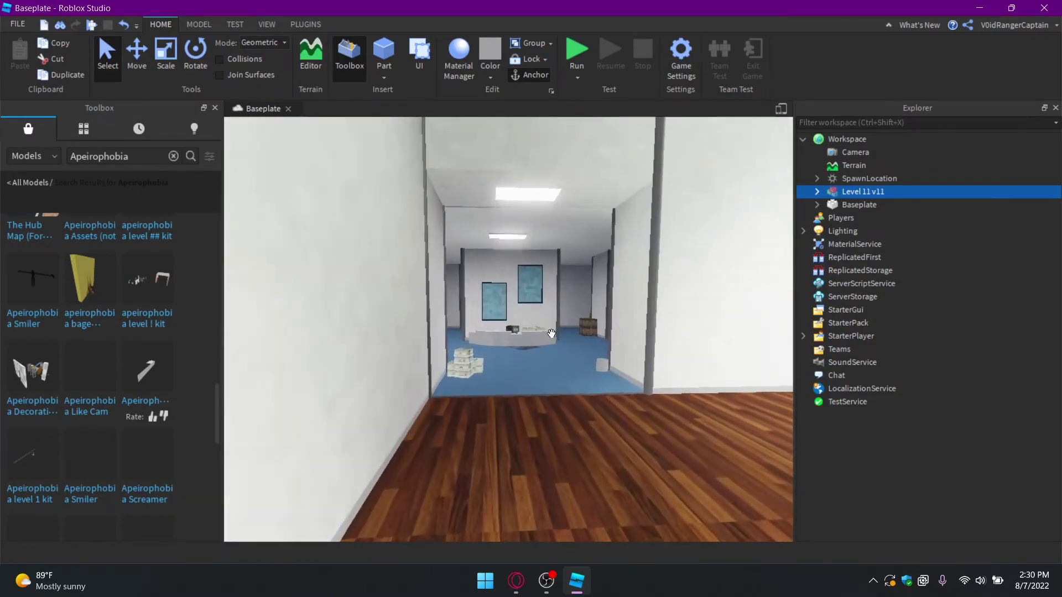
pyautogui.scroll(6, 547, 314)
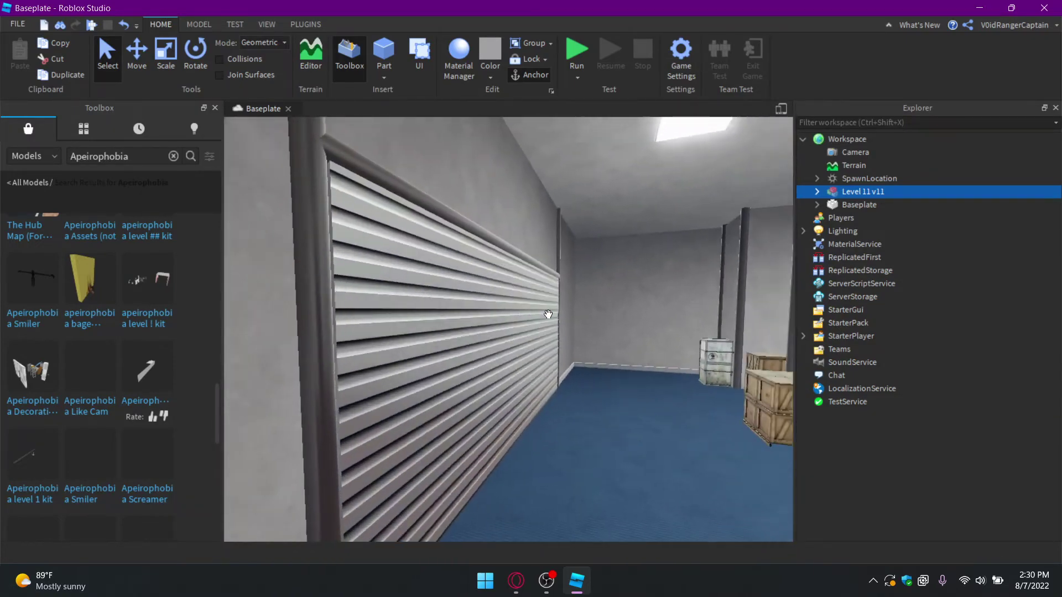
pyautogui.scroll(6, 547, 314)
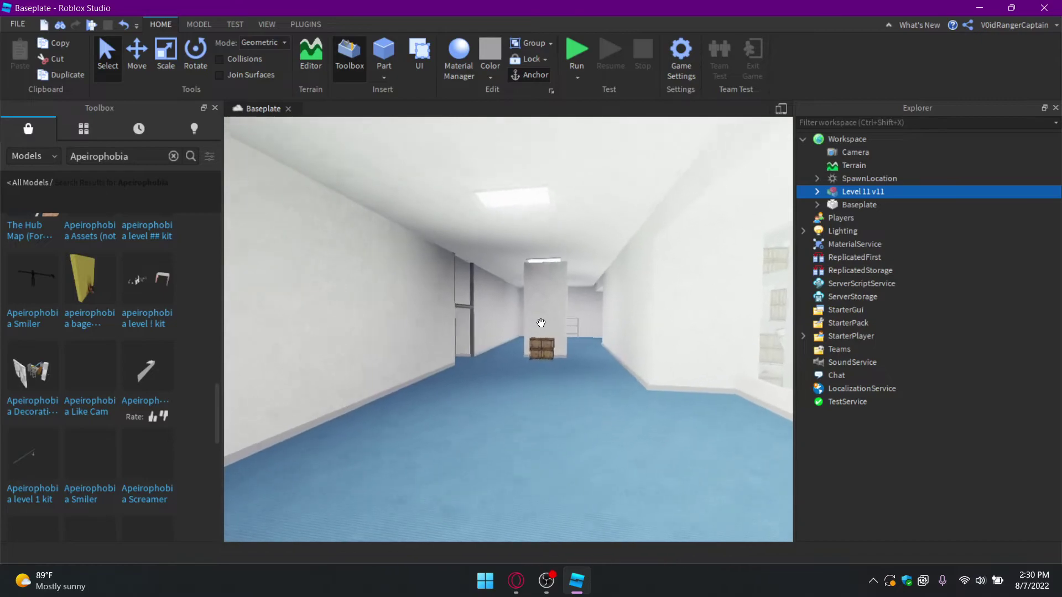
pyautogui.scroll(6, 528, 323)
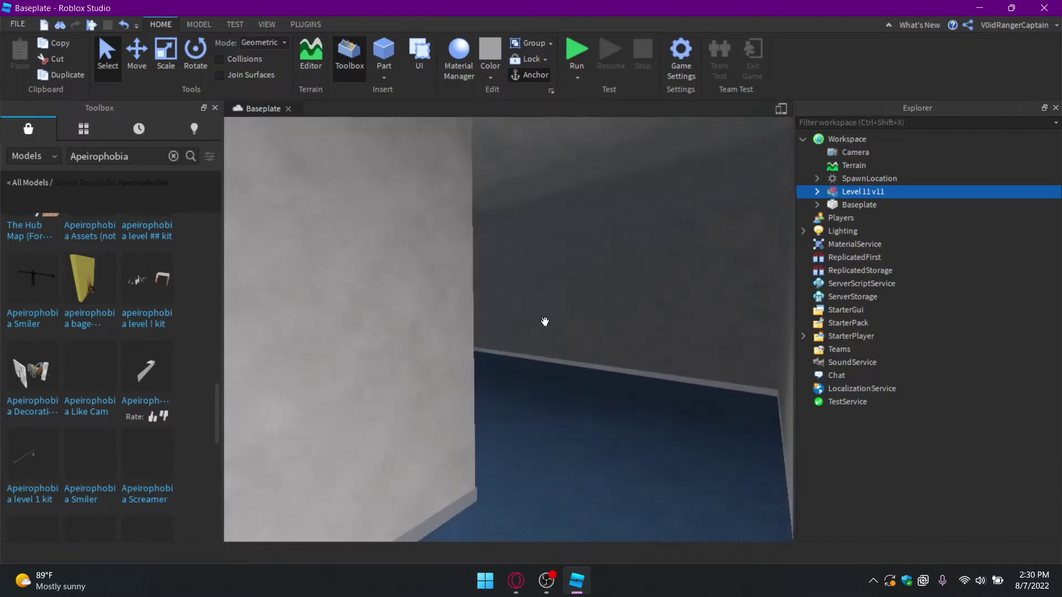
pyautogui.scroll(6, 534, 323)
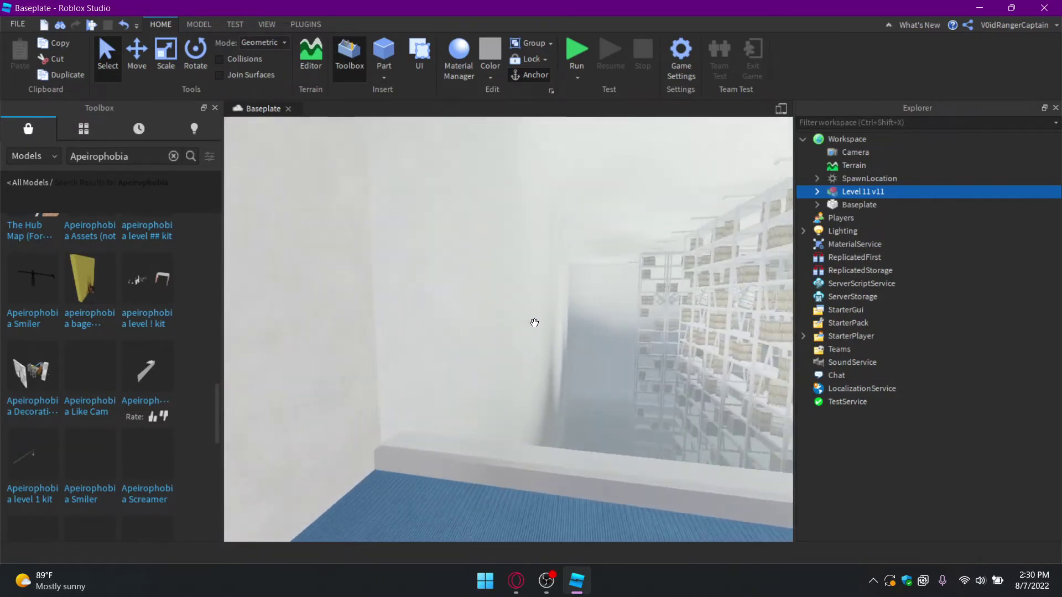
pyautogui.scroll(6, 534, 323)
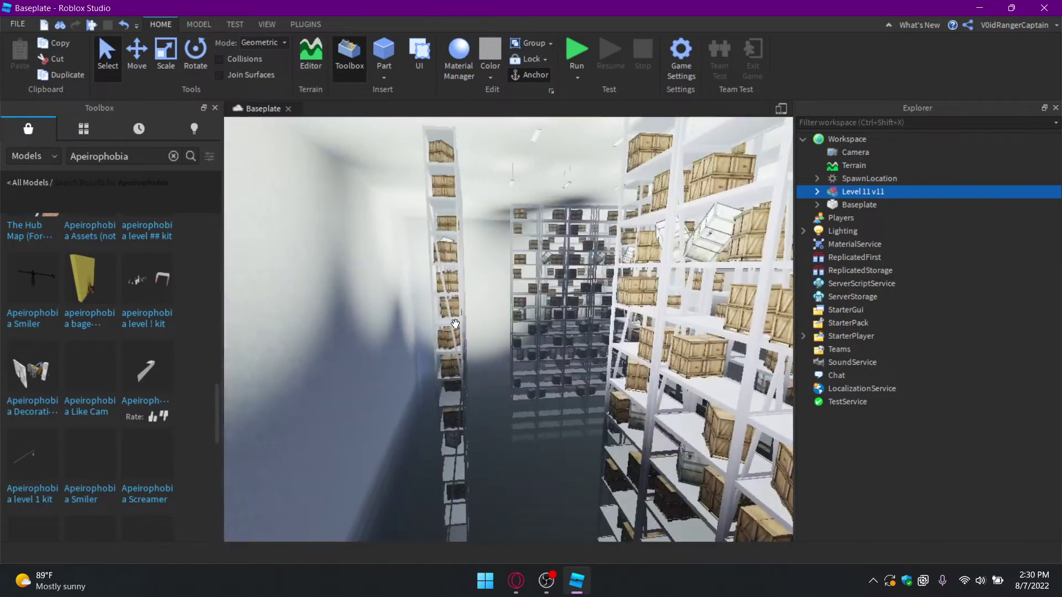
# Step: Delete the Level 11 map and insert the Apeirophobia flashlight model onto the baseplate
pyautogui.scroll(-10, 455, 323)
pyautogui.press('Delete')
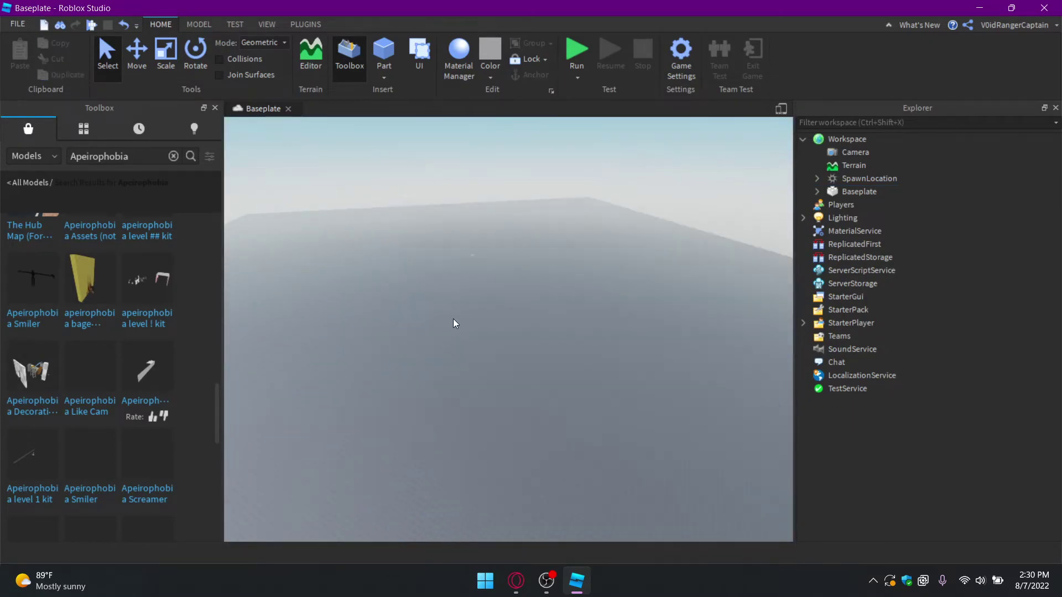
pyautogui.scroll(-4, 187, 366)
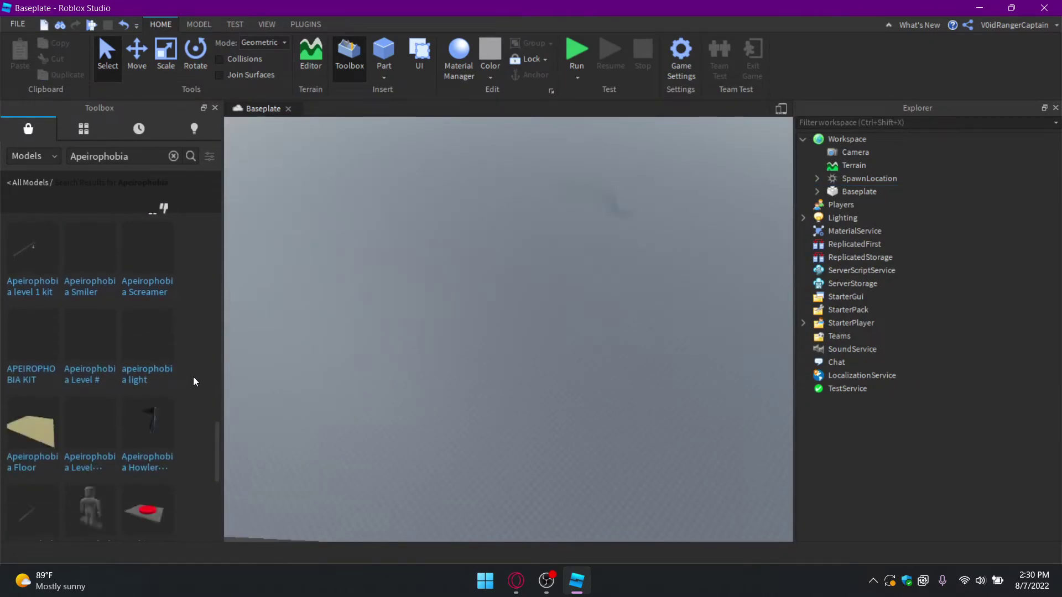
pyautogui.scroll(-5, 174, 380)
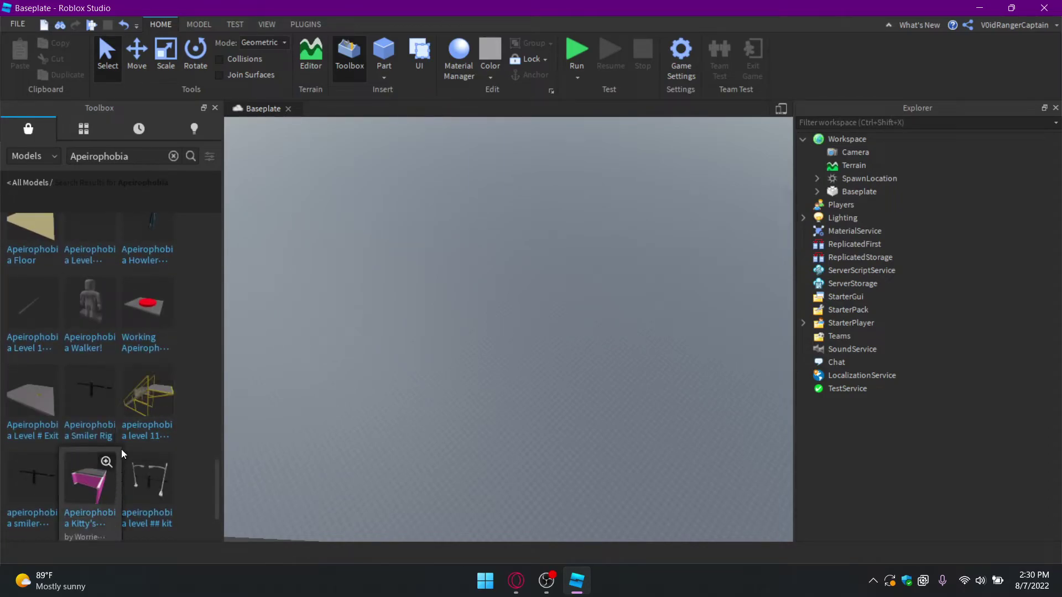
pyautogui.scroll(-10, 114, 456)
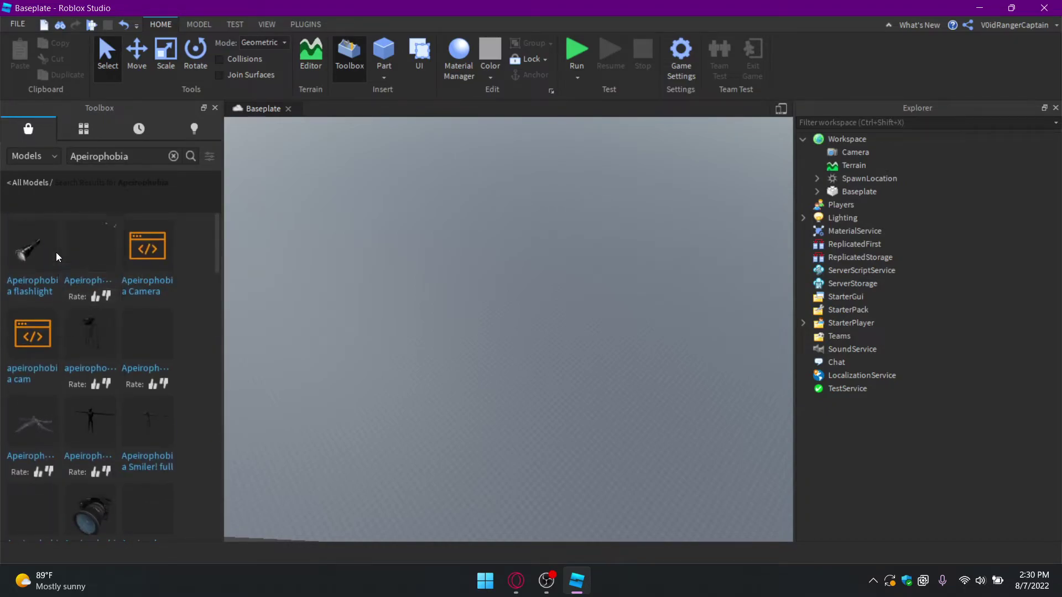
pyautogui.click(574, 303)
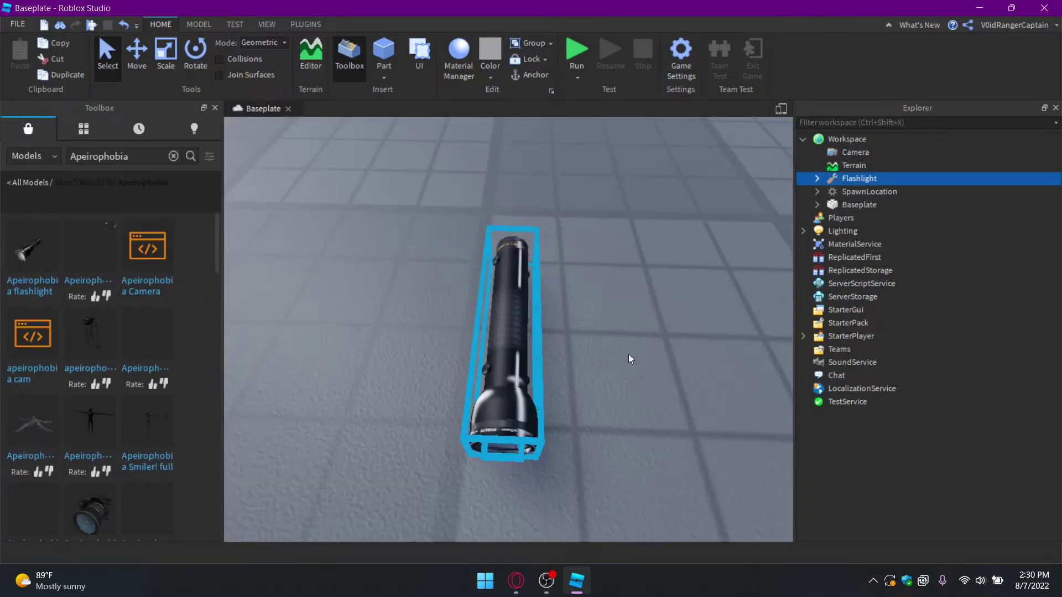
# Step: Delete the Flashlight and insert the Apeirophobia Camera Tool model
pyautogui.moveTo(627, 355); pyautogui.dragTo(628, 354, button='right')
pyautogui.press('Delete')
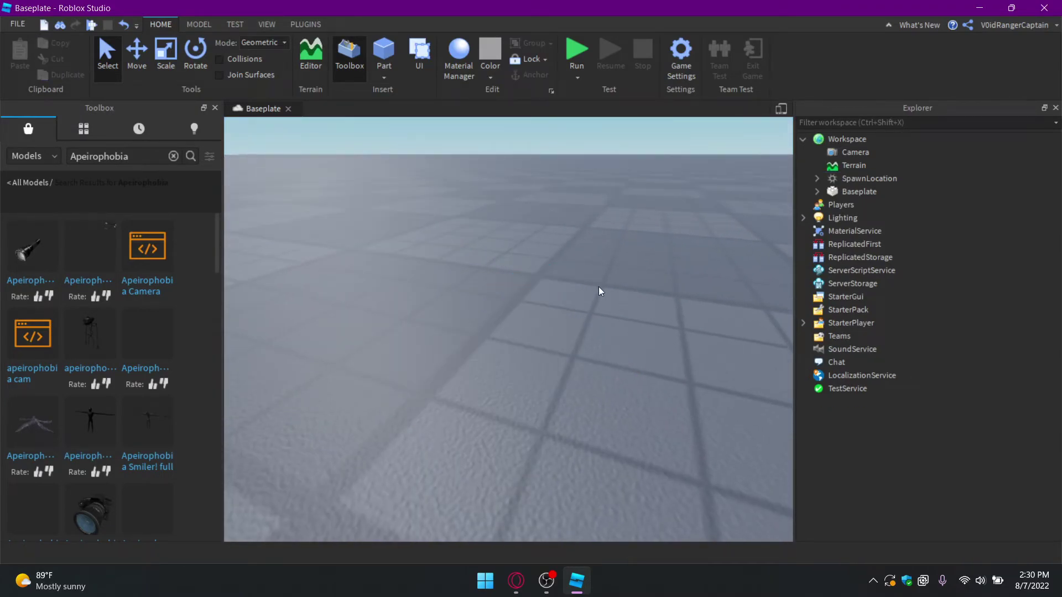
pyautogui.scroll(-3, 120, 399)
pyautogui.click(94, 411)
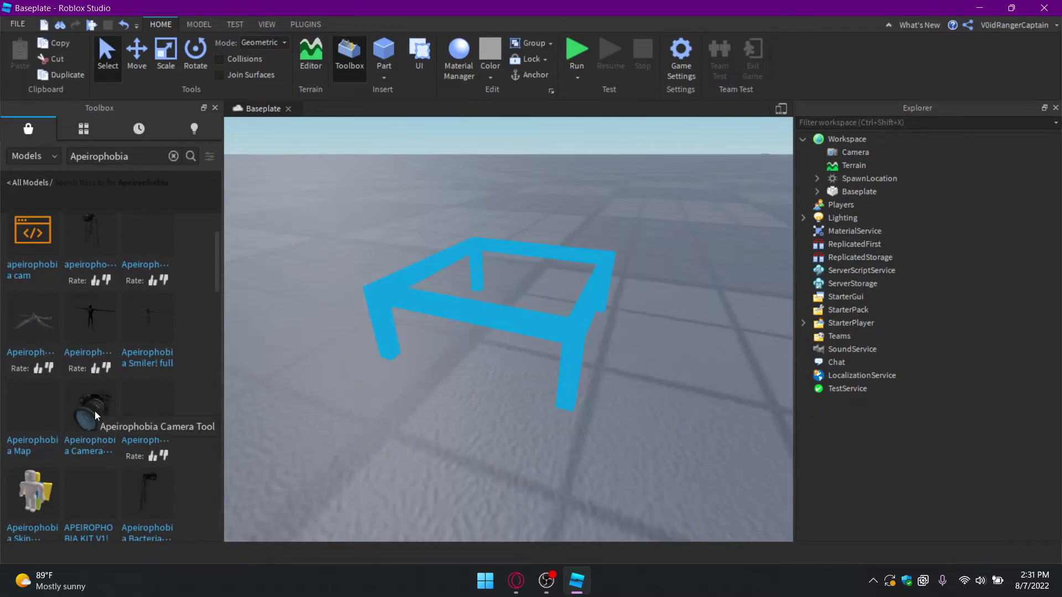
# Step: Delete the Apeirophobia Camera Tool from the Workspace
pyautogui.moveTo(536, 385); pyautogui.dragTo(537, 385, button='right')
pyautogui.press('Delete')
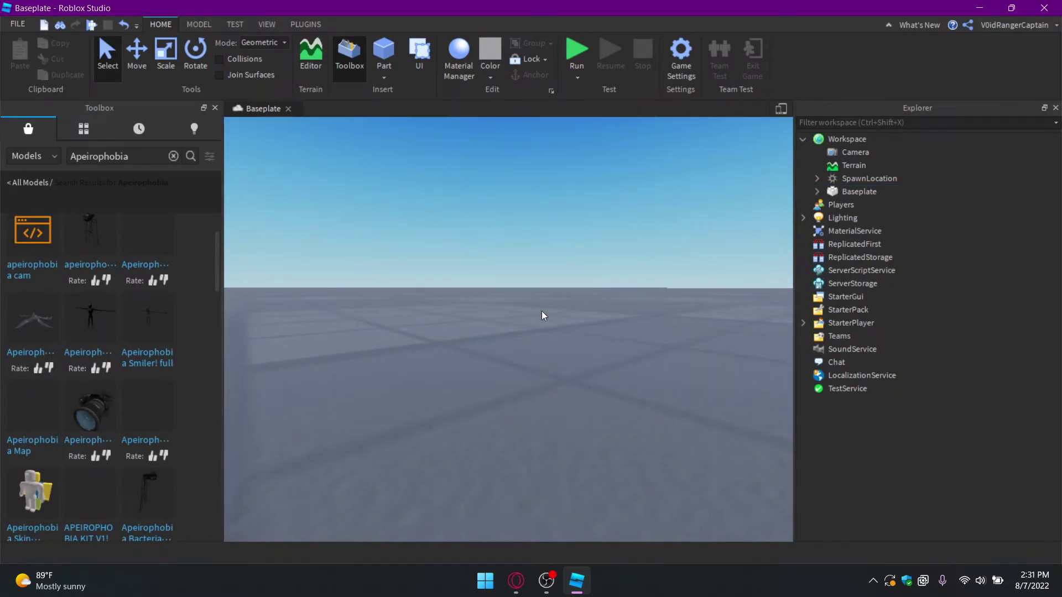
pyautogui.moveTo(541, 311); pyautogui.dragTo(542, 311, button='right')
pyautogui.scroll(-4, 542, 311)
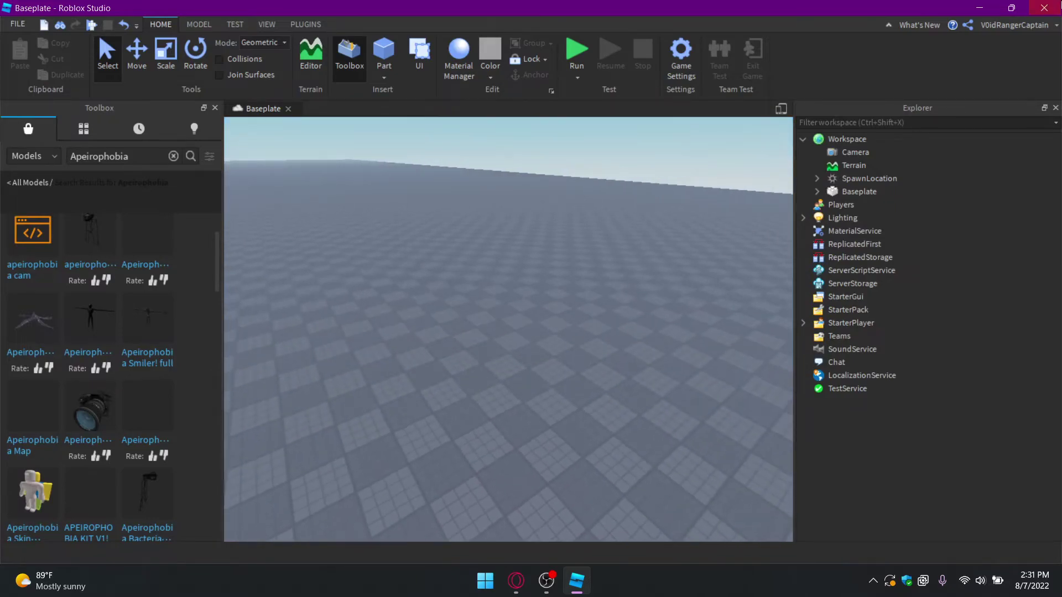
# Step: Close Roblox Studio and switch to Opera GX to show the Twitter profile's latest tweet about the stolen backrooms game
pyautogui.click(1043, 8)
pyautogui.click(512, 306)
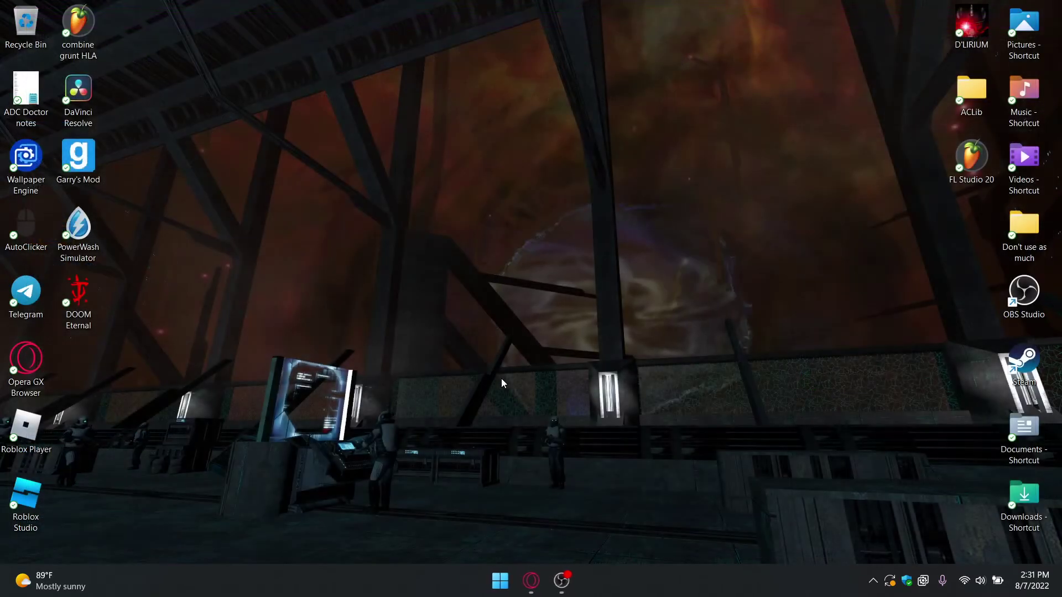
pyautogui.click(531, 580)
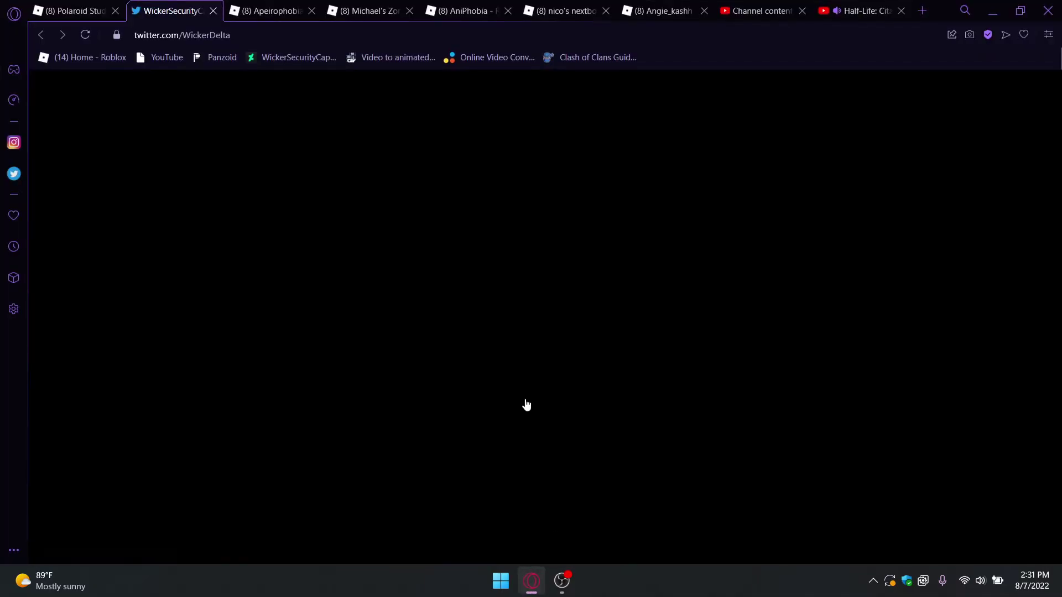
pyautogui.scroll(-2, 561, 297)
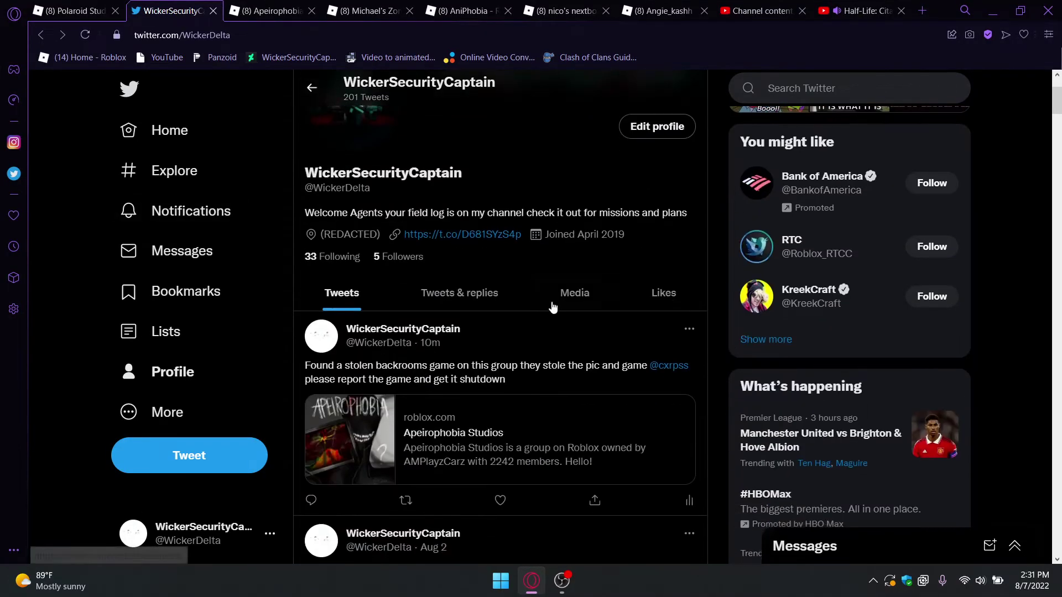
# Step: Review the description, shout and experiences on the Apeirophobia Studios Roblox group page
pyautogui.click(291, 5)
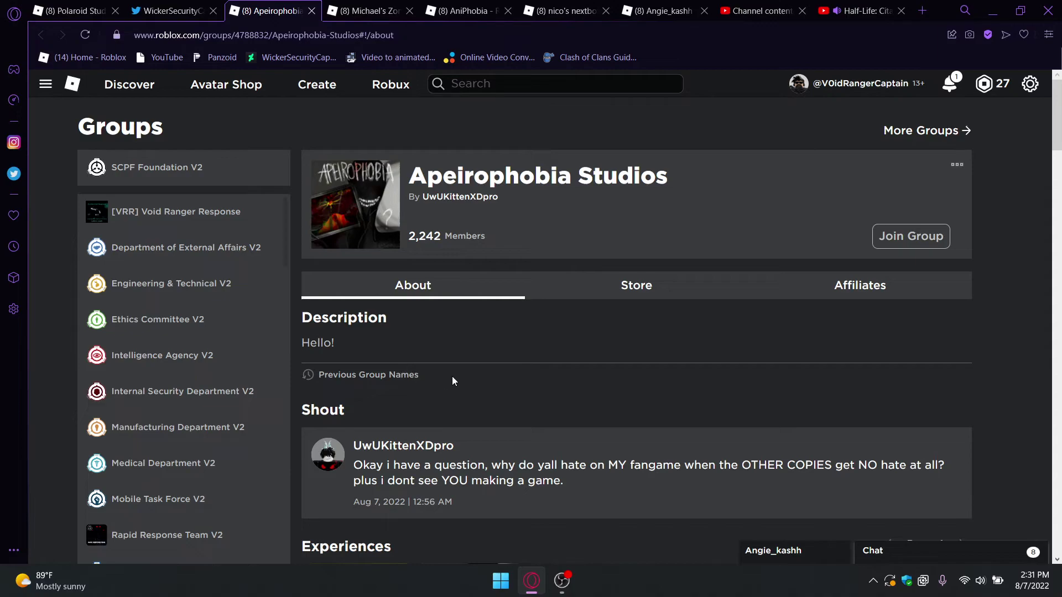
pyautogui.scroll(-5, 471, 372)
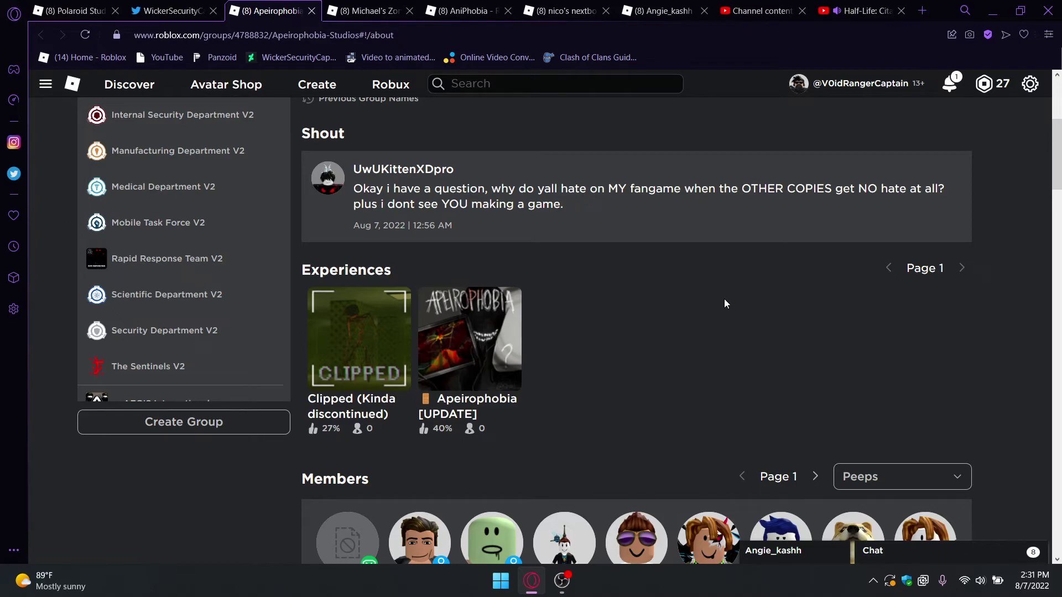
pyautogui.scroll(3, 728, 281)
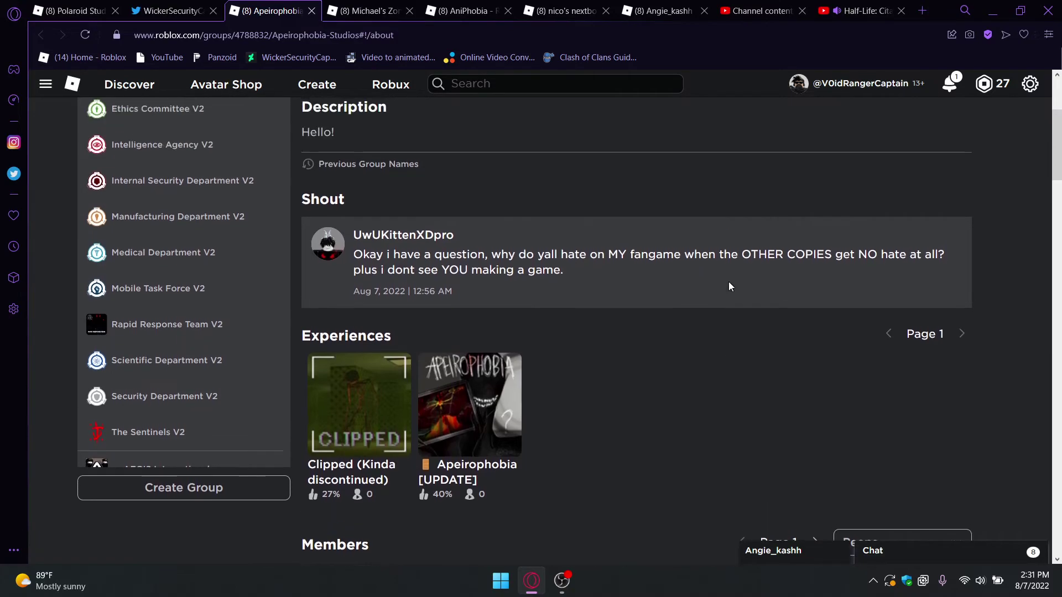
pyautogui.scroll(3, 632, 338)
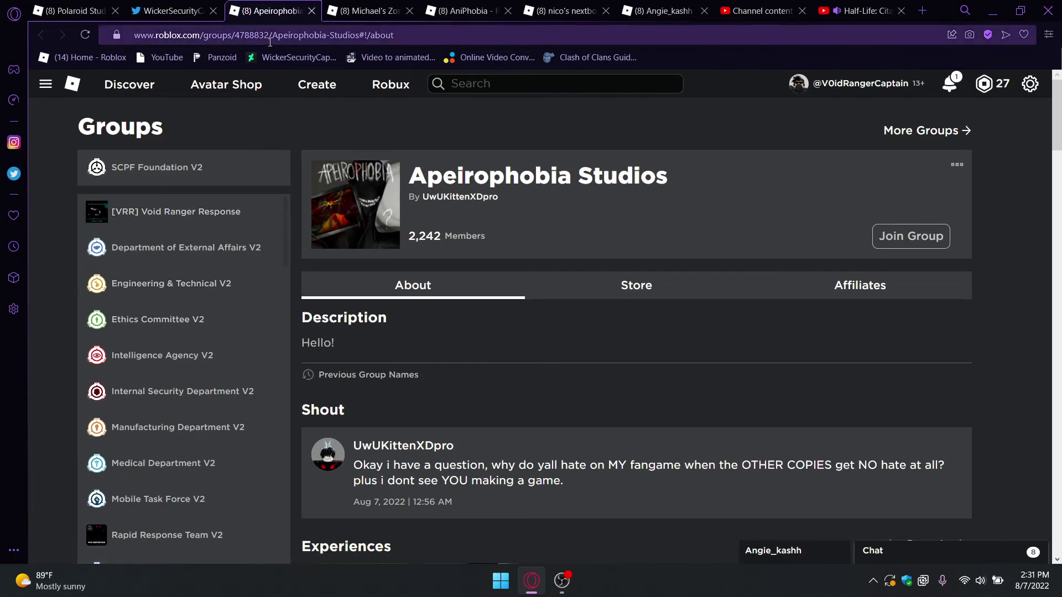
# Step: View the [VRR] Void Ranger Response group page down to its wall, and return to the Apeirophobia Studios group
pyautogui.click(191, 220)
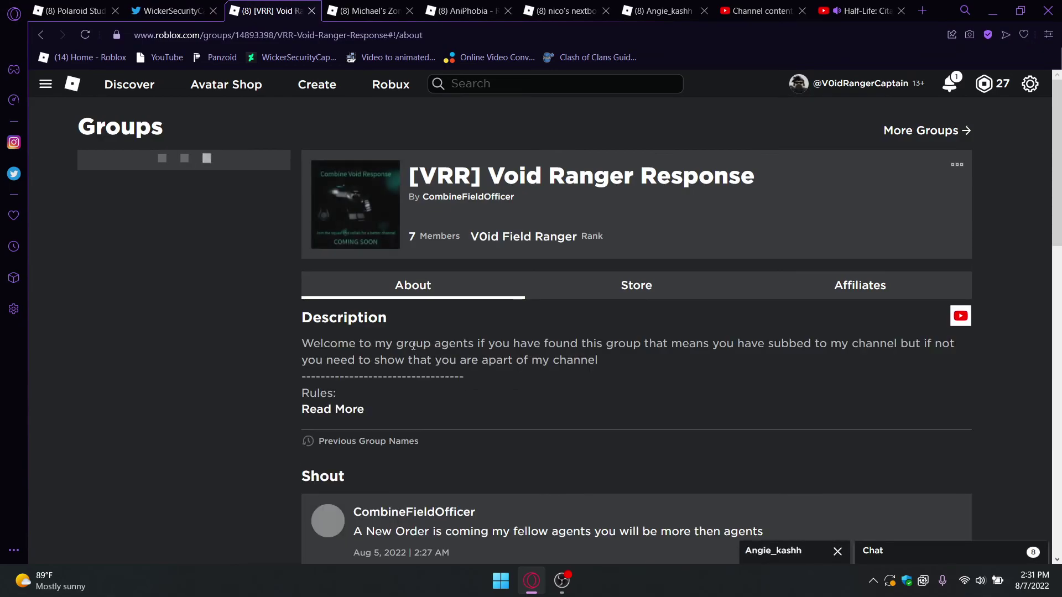
pyautogui.scroll(-2, 413, 345)
pyautogui.scroll(-10, 413, 345)
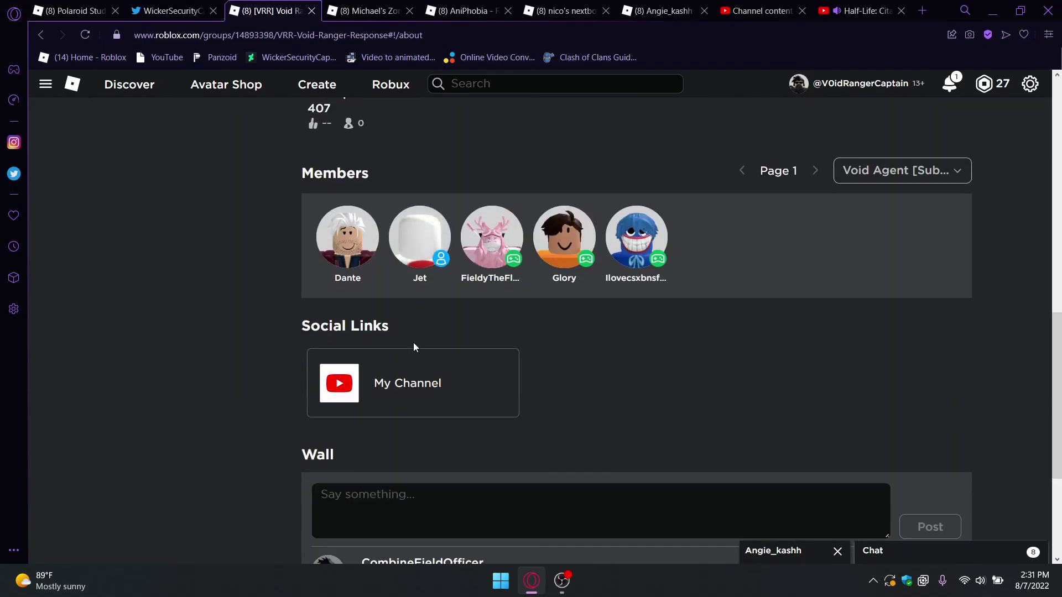
pyautogui.scroll(12, 281, 347)
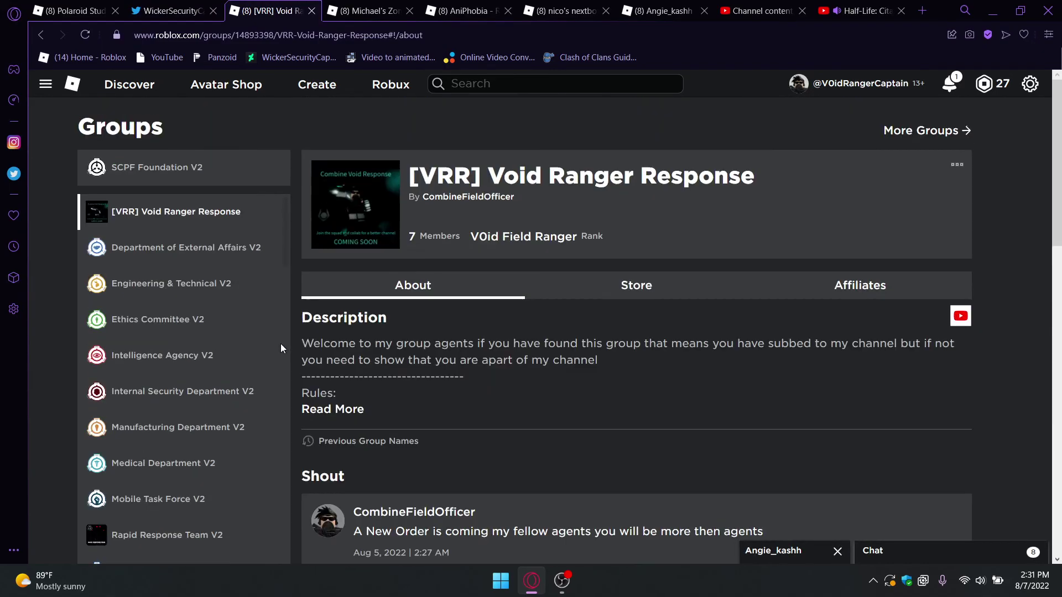
pyautogui.click(42, 35)
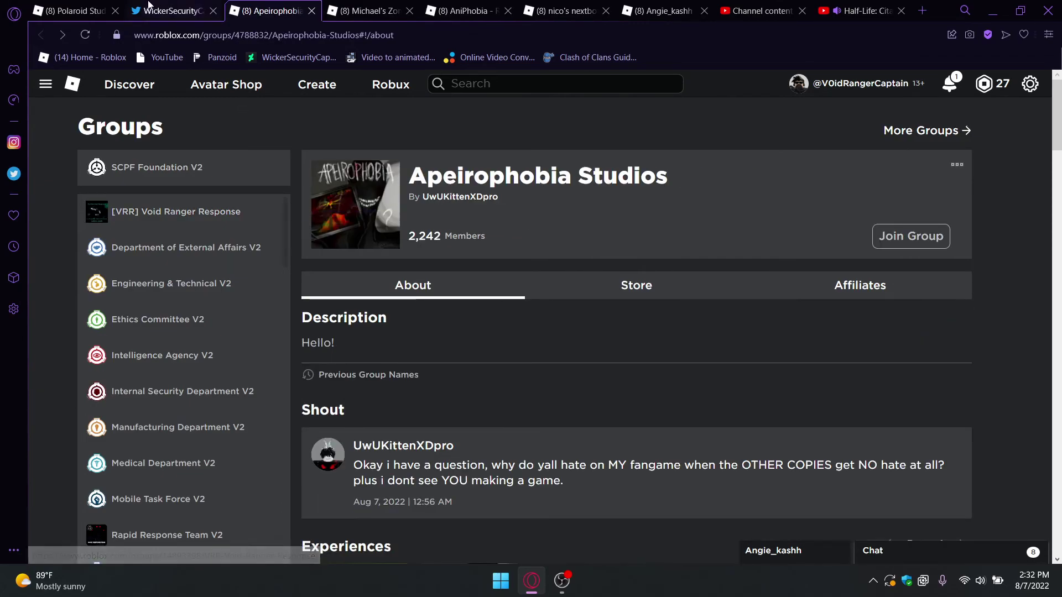
# Step: Compare the open Twitter and Roblox pages, ending on the tweet that links the Apeirophobia Studios group
pyautogui.click(129, 6)
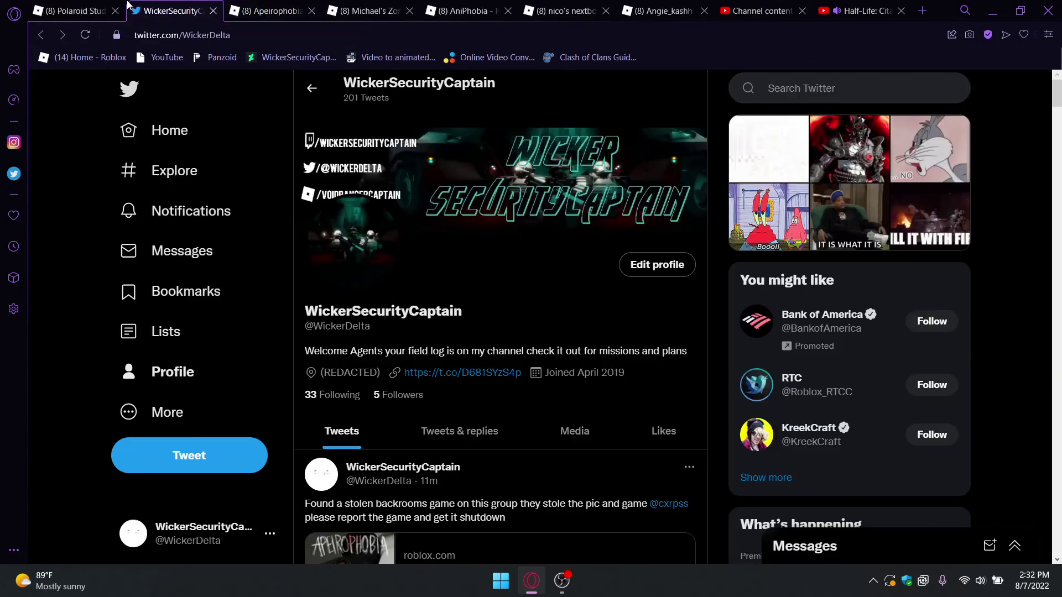
pyautogui.click(271, 7)
pyautogui.click(386, 6)
pyautogui.click(263, 7)
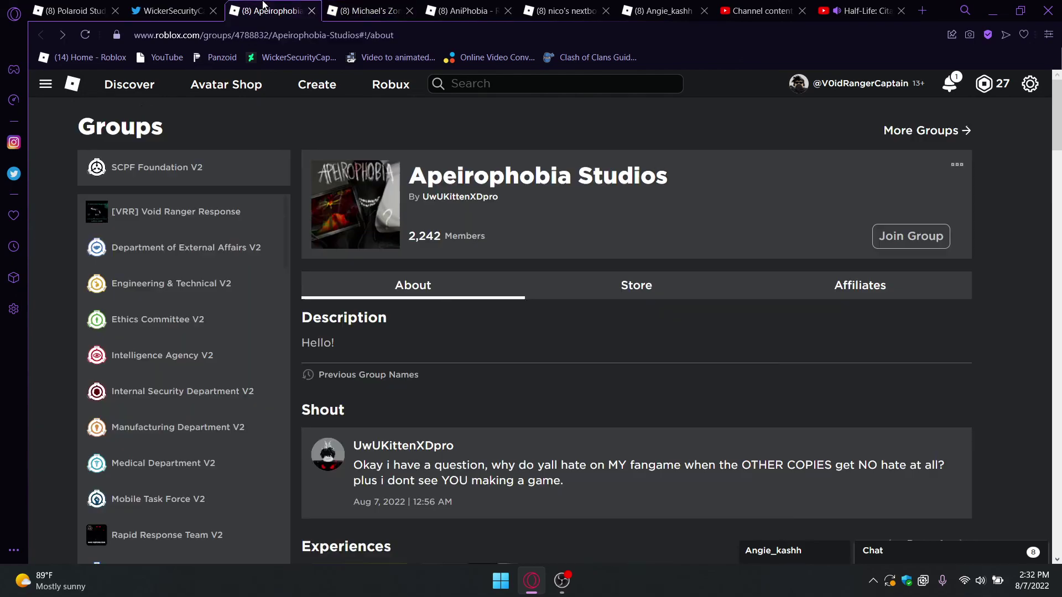
pyautogui.click(186, 5)
pyautogui.scroll(-3, 478, 369)
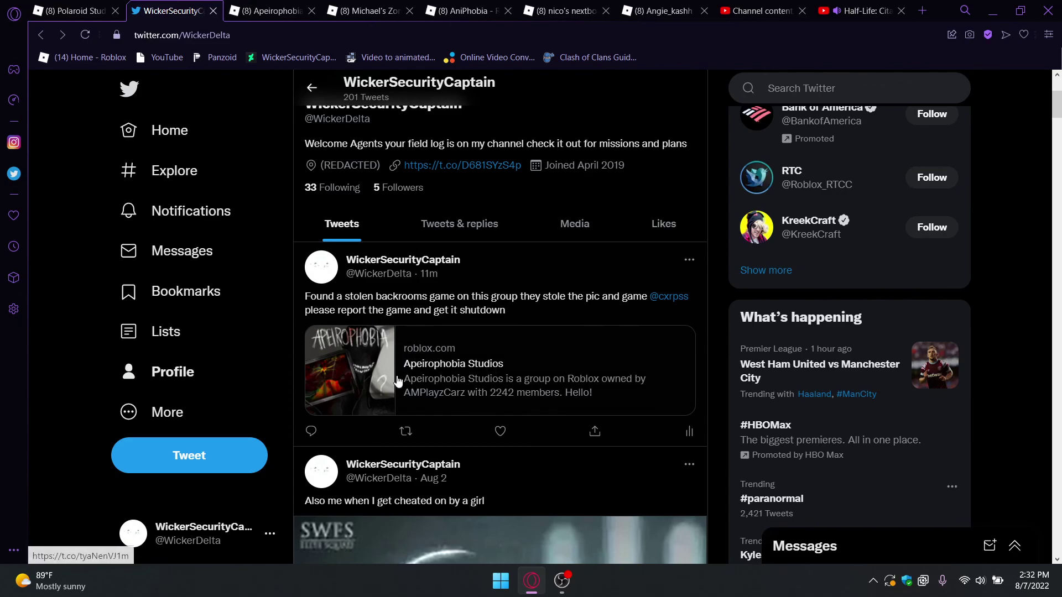
# Step: Switch to the OBS Studio window
pyautogui.click(568, 575)
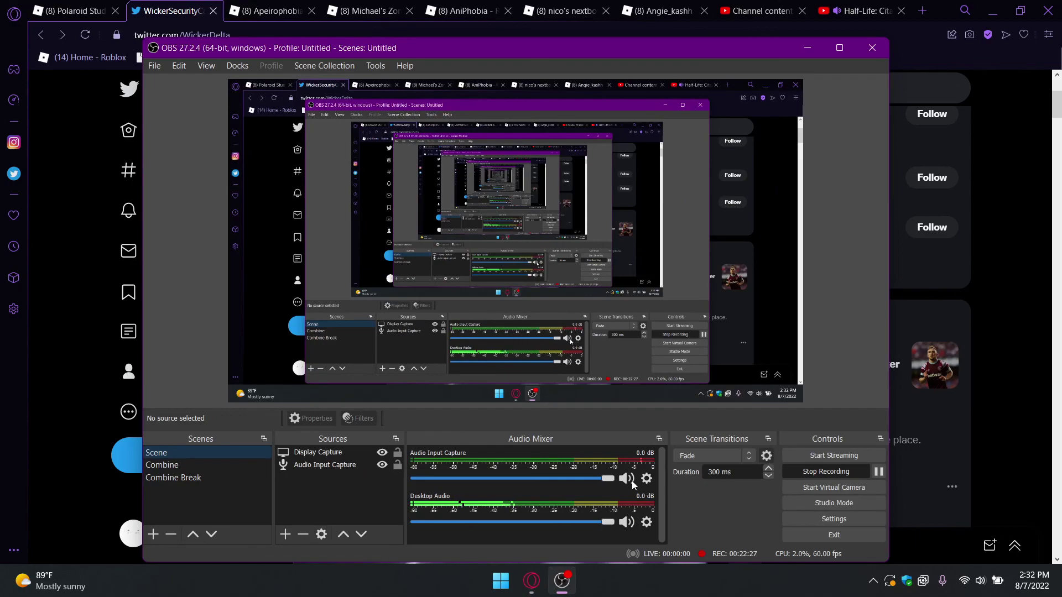